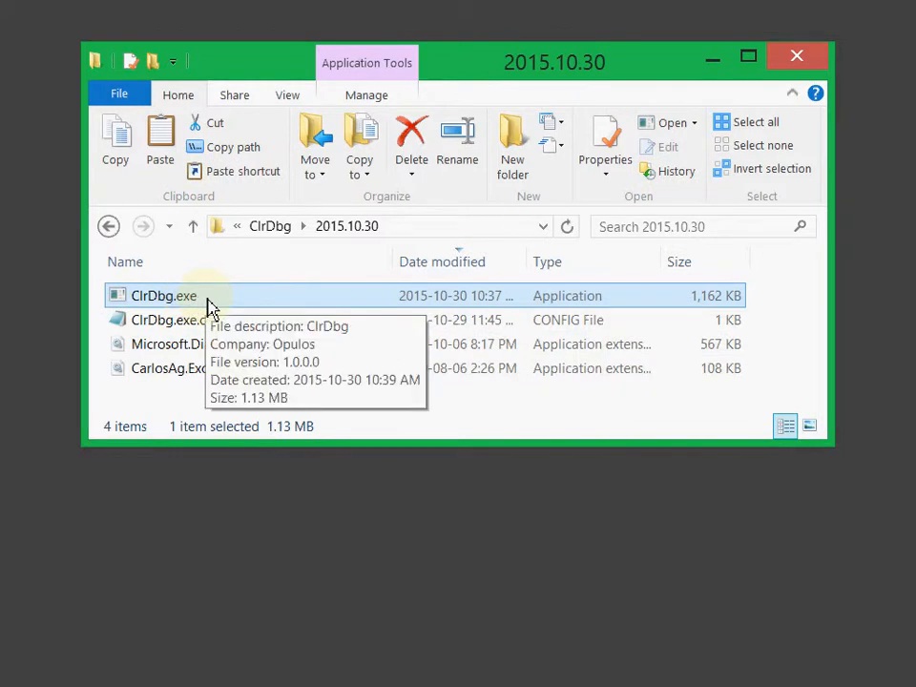
# Launch ClrDbg.exe from the 2015.10.30 folder and look over its process list before returning to the dump files
pyautogui.doubleClick(208, 299)
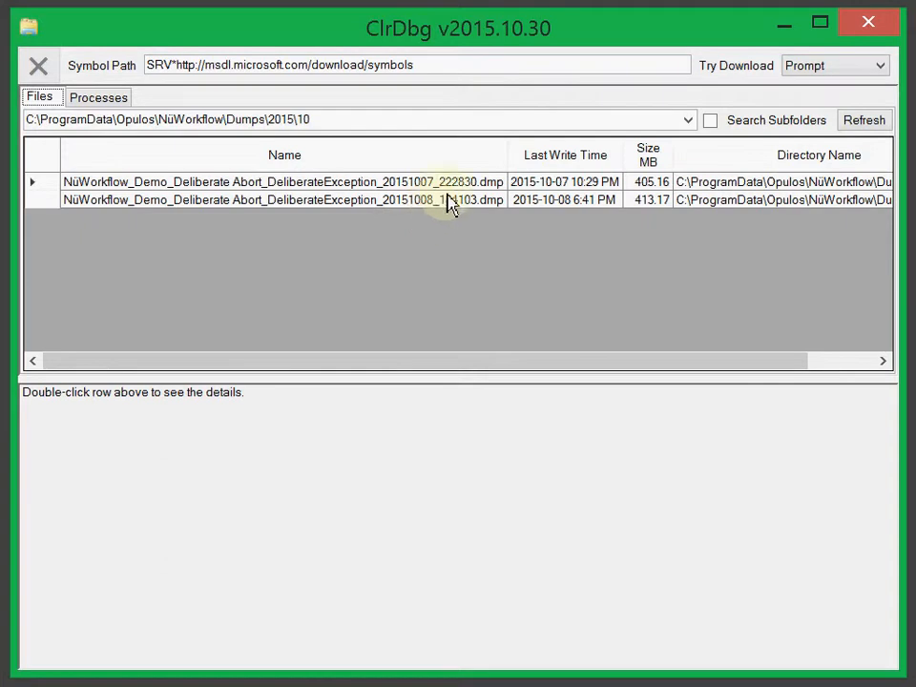
pyautogui.click(331, 200)
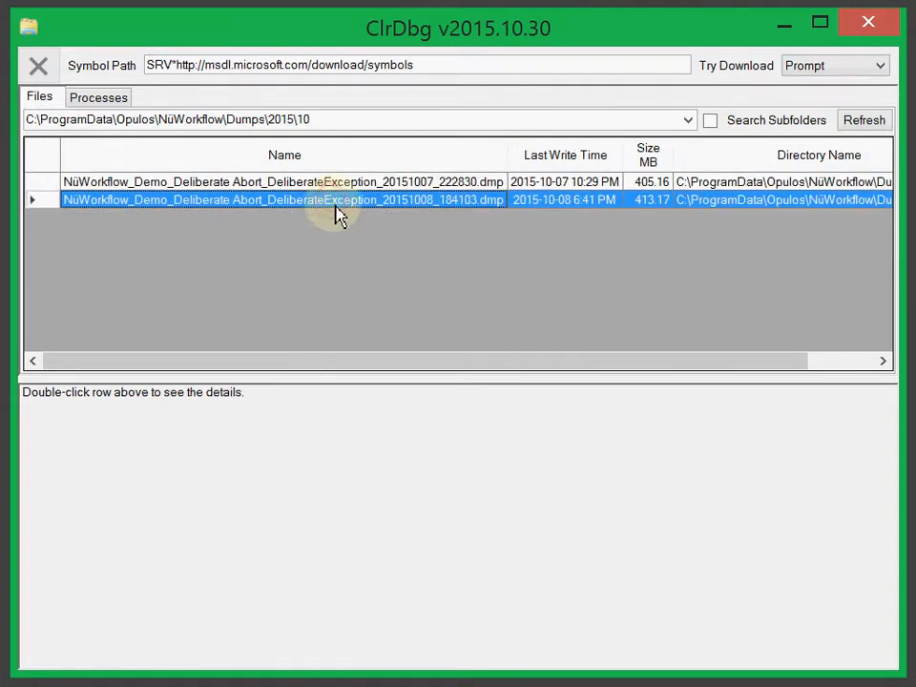
pyautogui.click(121, 99)
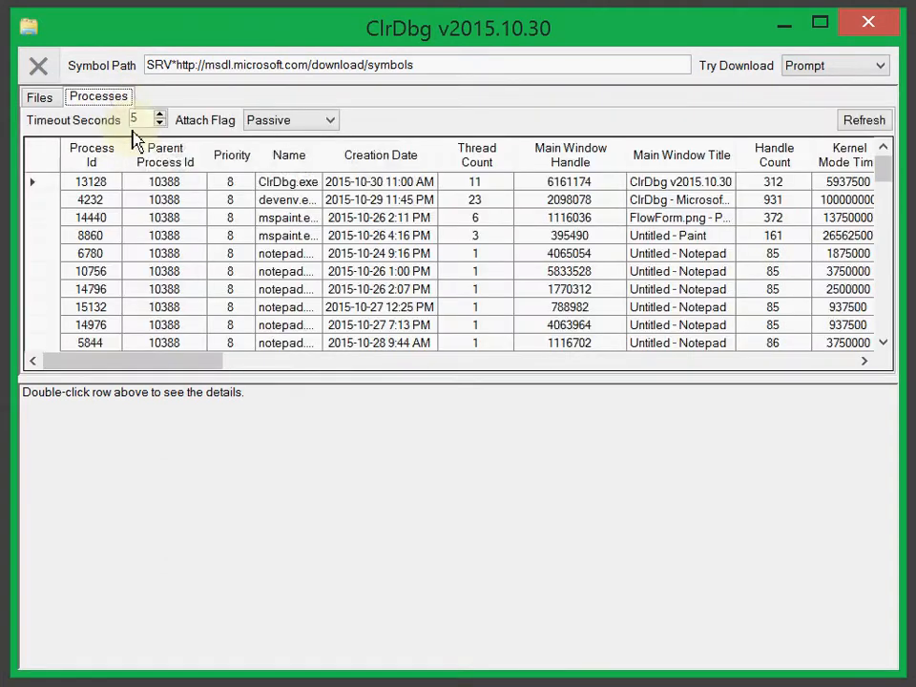
pyautogui.click(43, 105)
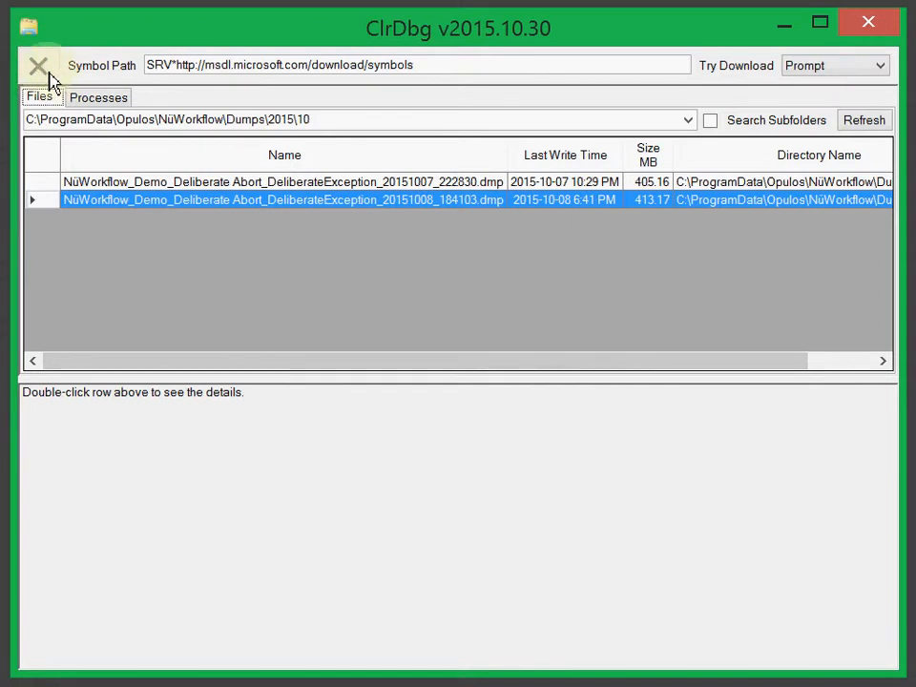
# Open the dump file ending in 20151007_222830.dmp and enlarge its details pane to review the object types
pyautogui.doubleClick(212, 184)
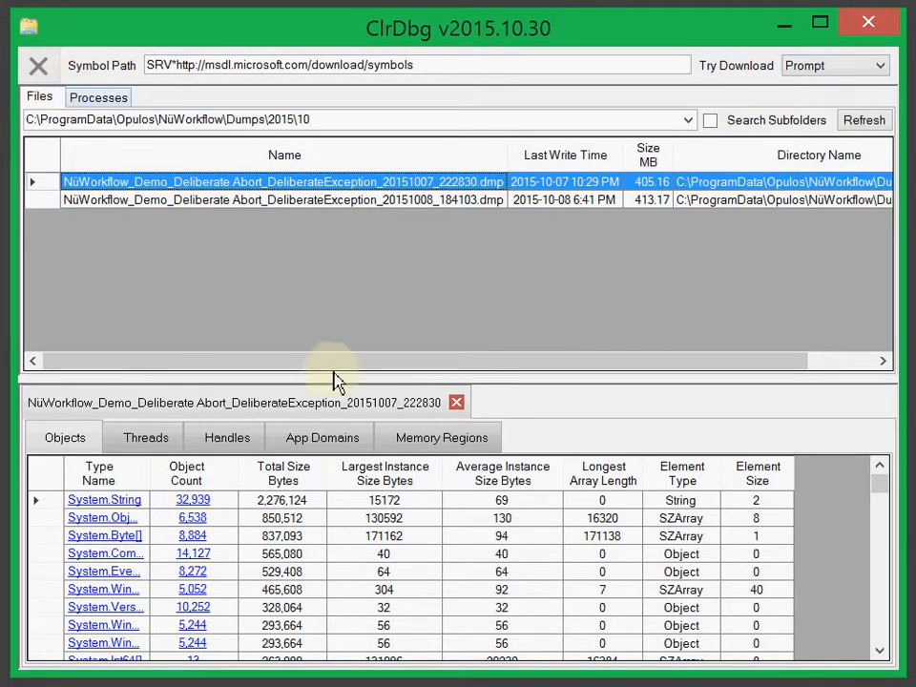
pyautogui.moveTo(341, 381); pyautogui.dragTo(360, 222)
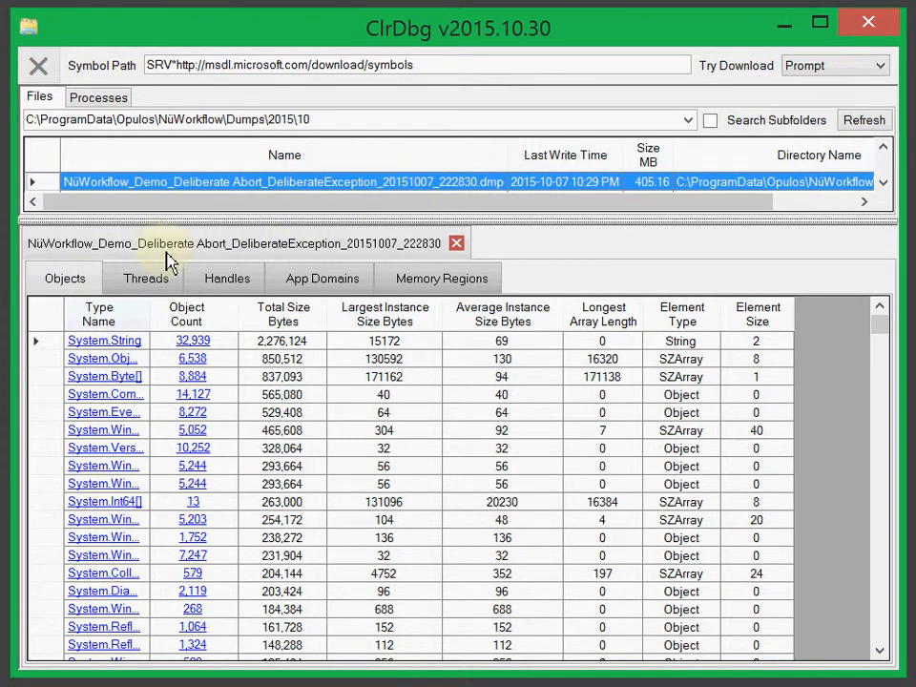
pyautogui.scroll(-1, 154, 352)
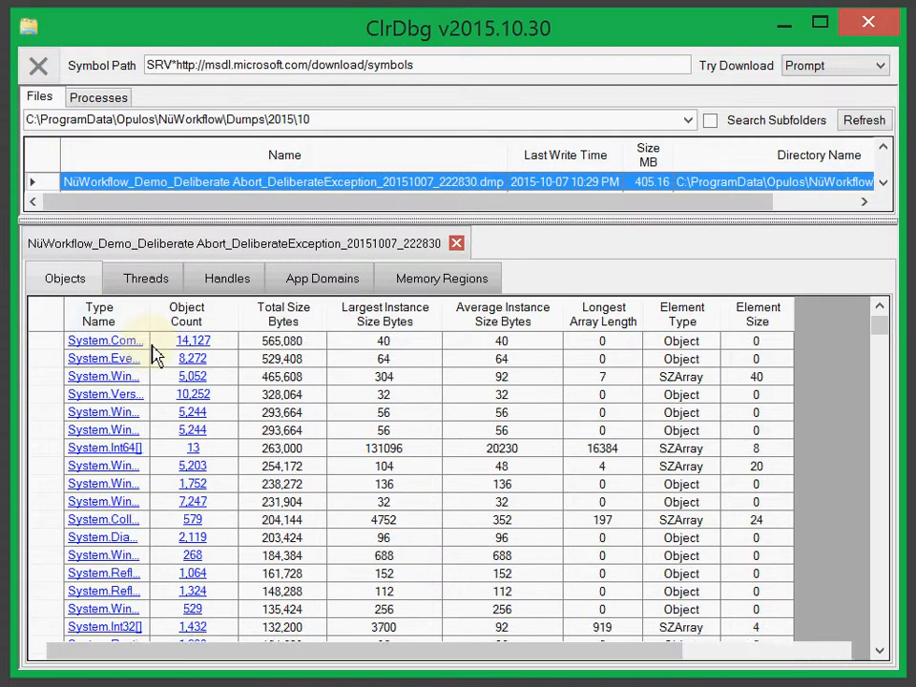
pyautogui.scroll(1, 153, 352)
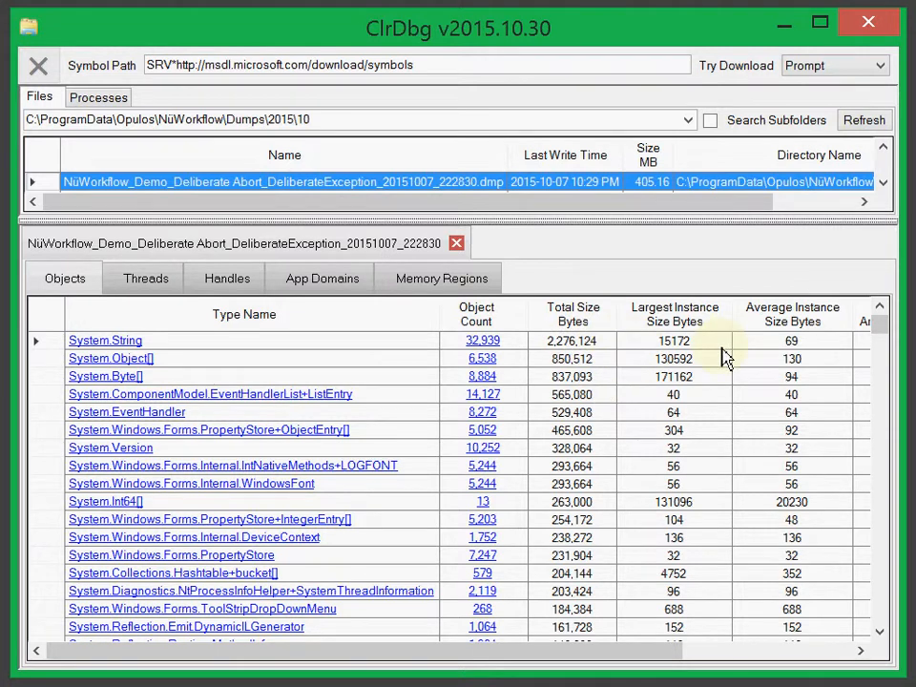
pyautogui.click(667, 340)
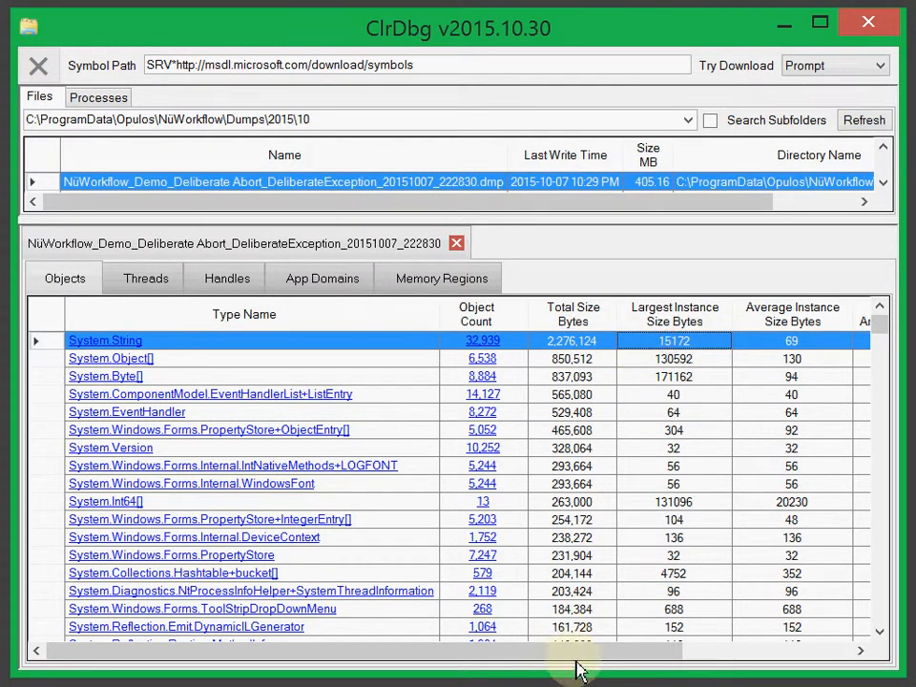
pyautogui.moveTo(576, 663); pyautogui.dragTo(517, 655)
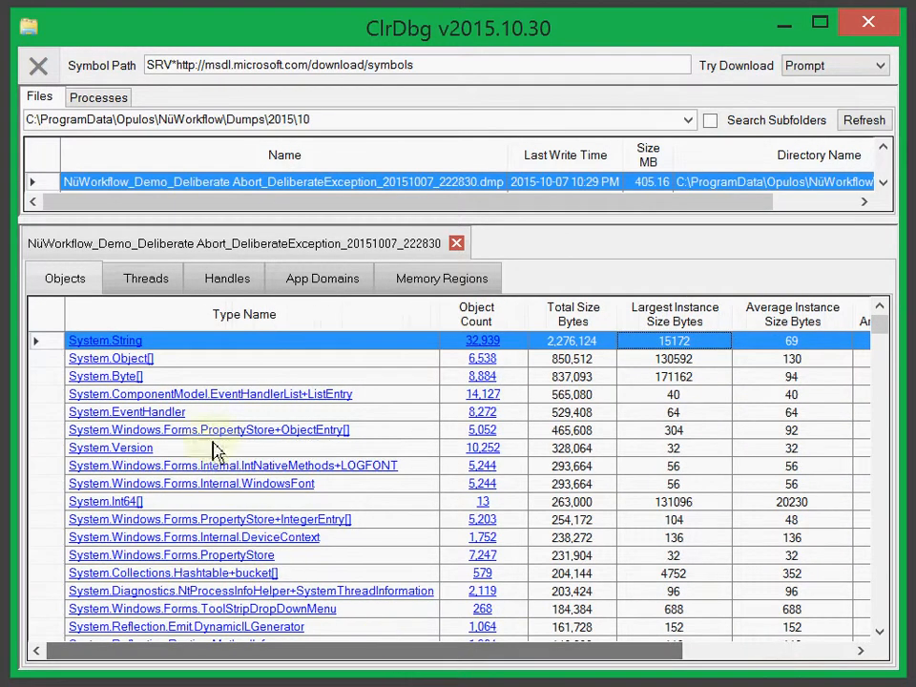
# List the System.String instances and examine their values, sizes, lengths and reference counts
pyautogui.click(491, 349)
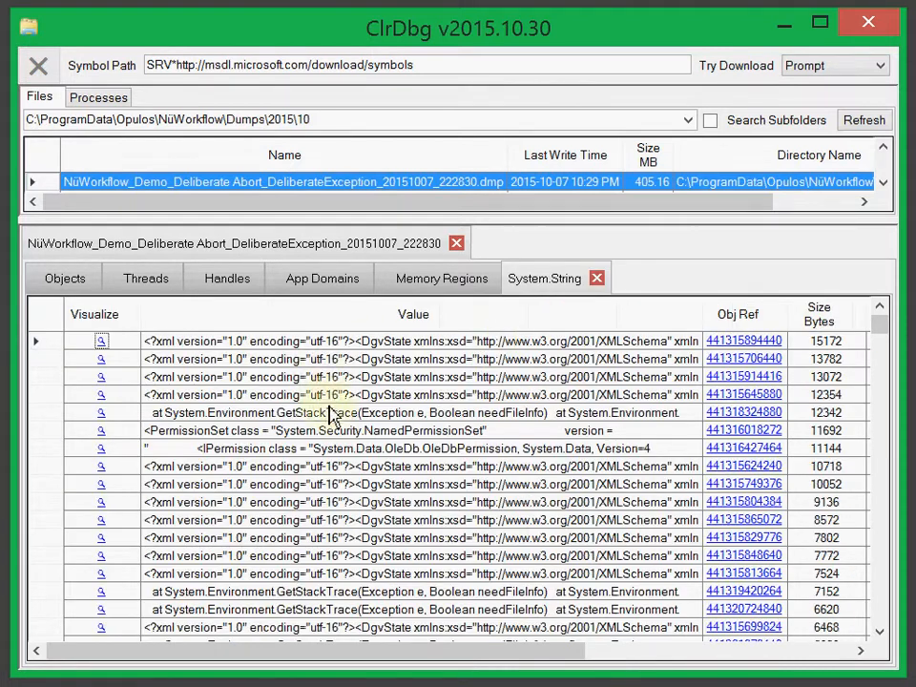
pyautogui.scroll(-5, 358, 435)
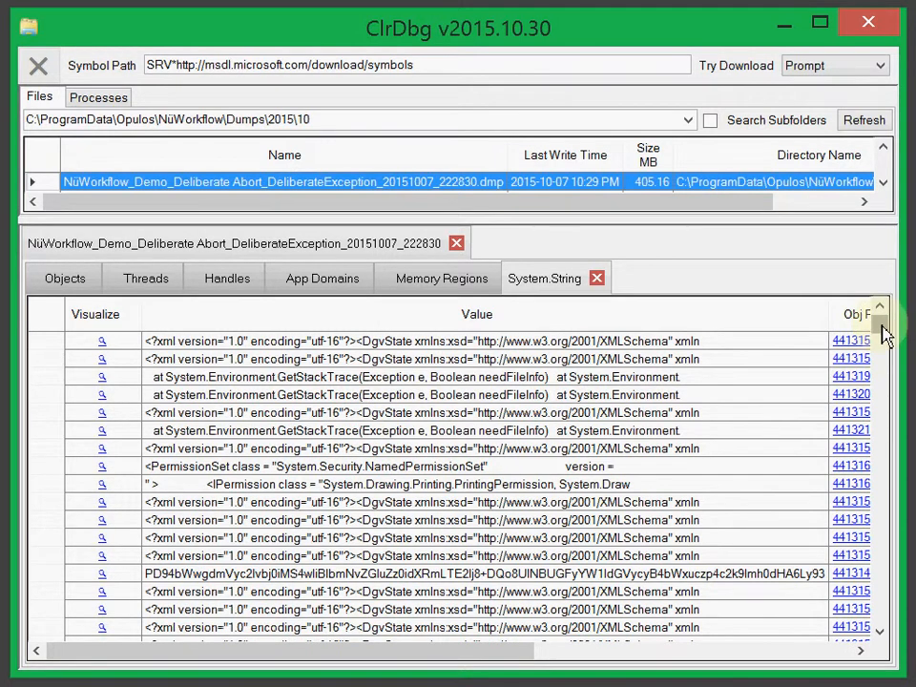
pyautogui.moveTo(884, 331); pyautogui.dragTo(886, 348)
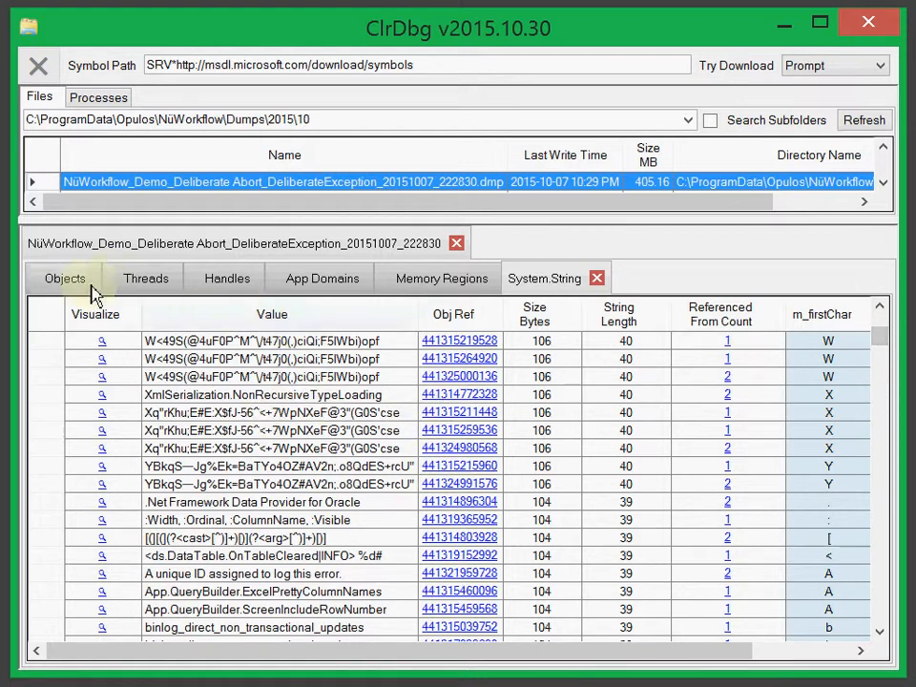
pyautogui.moveTo(888, 349); pyautogui.dragTo(891, 324)
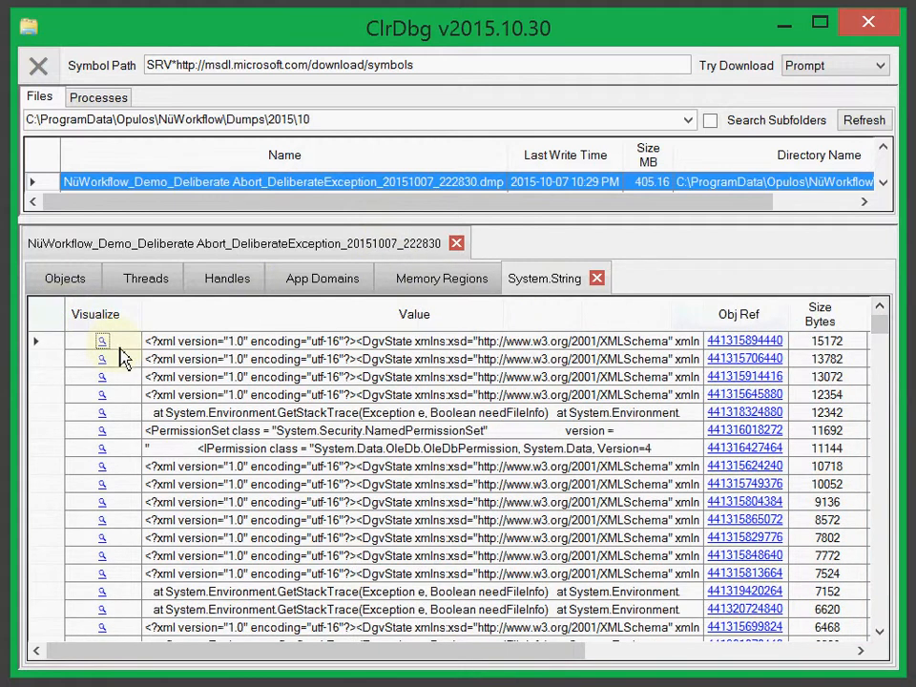
pyautogui.click(525, 351)
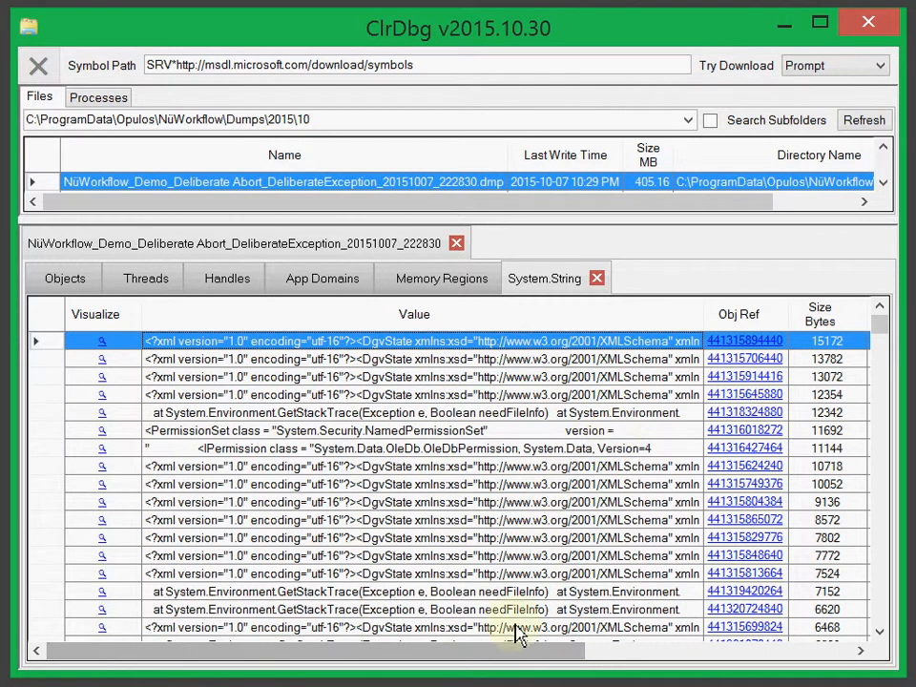
pyautogui.moveTo(503, 664); pyautogui.dragTo(773, 664)
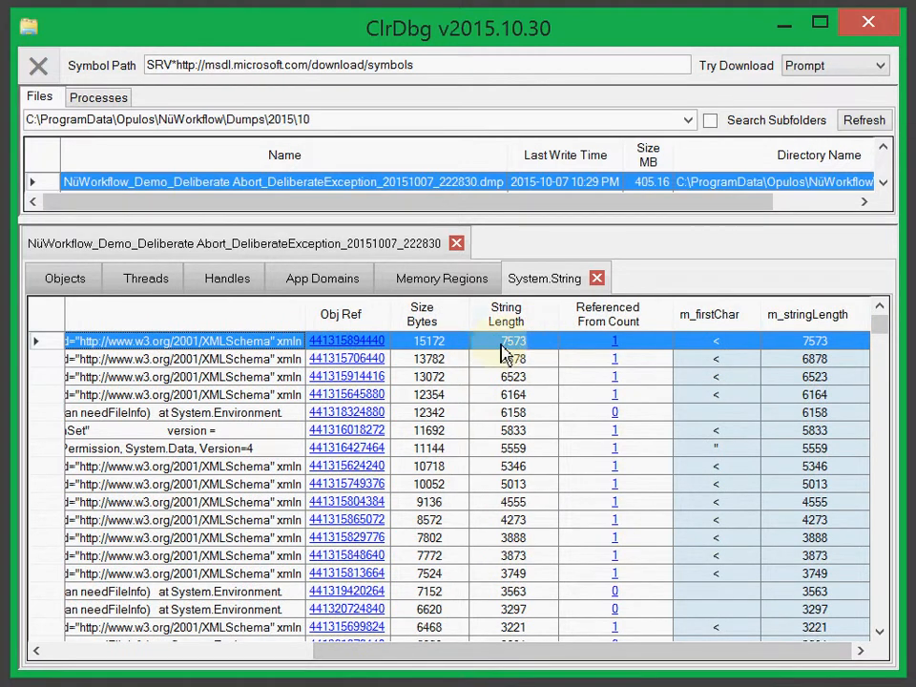
pyautogui.moveTo(607, 651); pyautogui.dragTo(313, 668)
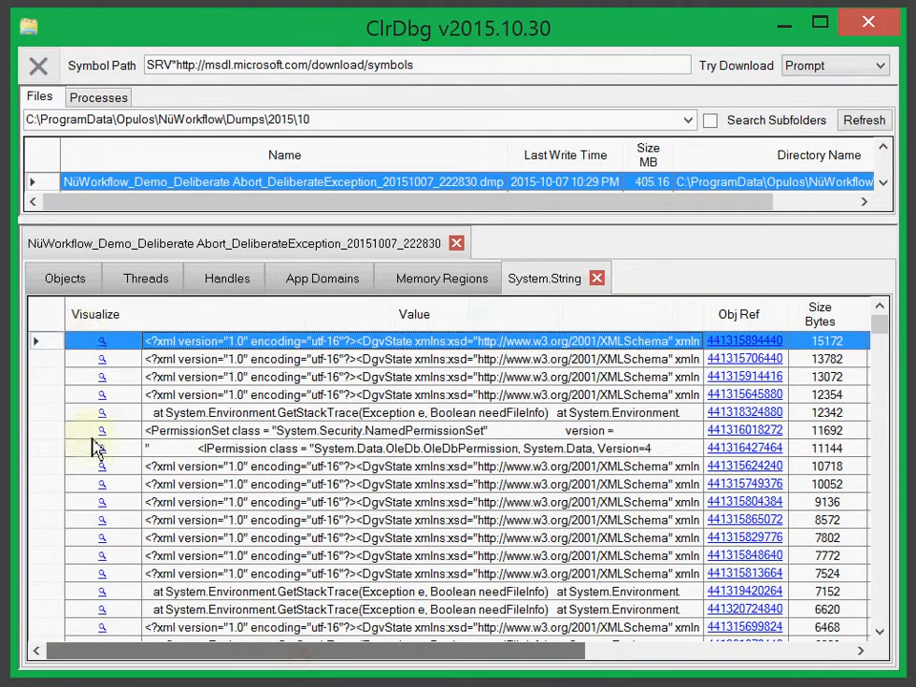
# Visualize the first System.String value as text and as HTML/XML, and close the string views
pyautogui.click(102, 344)
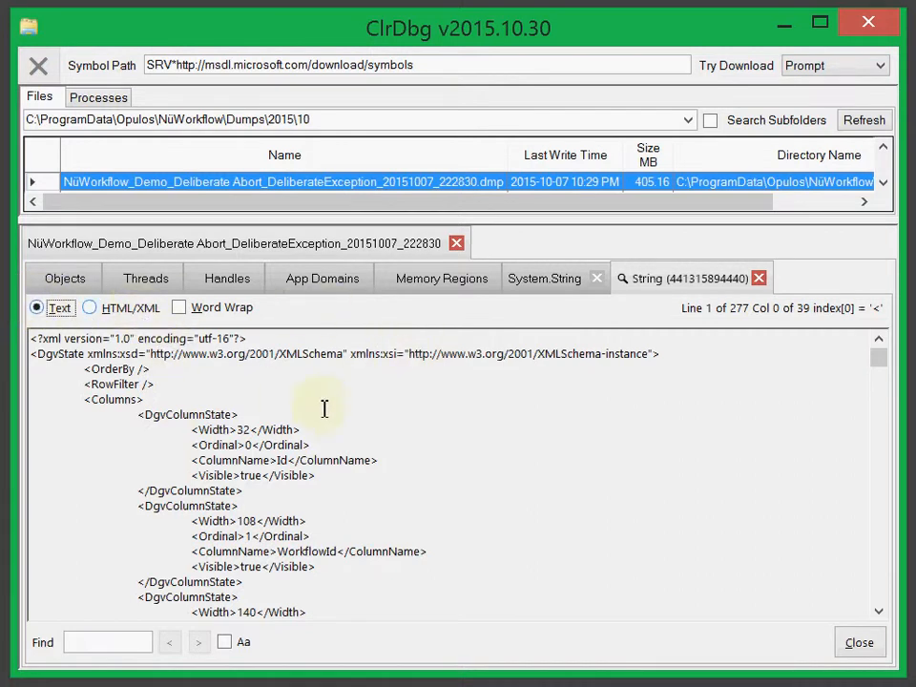
pyautogui.scroll(-3, 324, 415)
pyautogui.scroll(3, 327, 429)
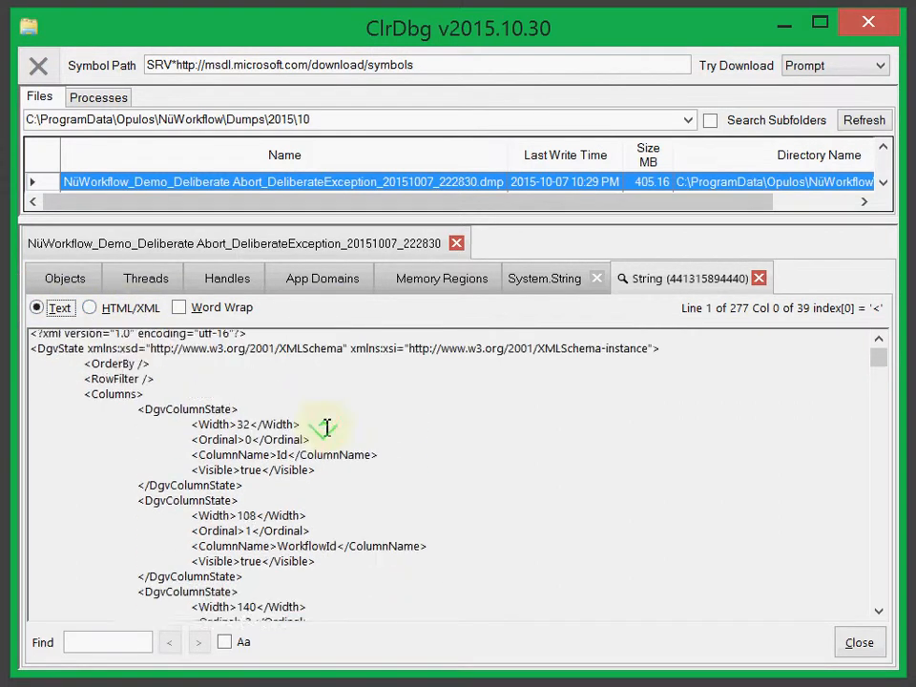
pyautogui.click(134, 308)
pyautogui.scroll(-4, 326, 438)
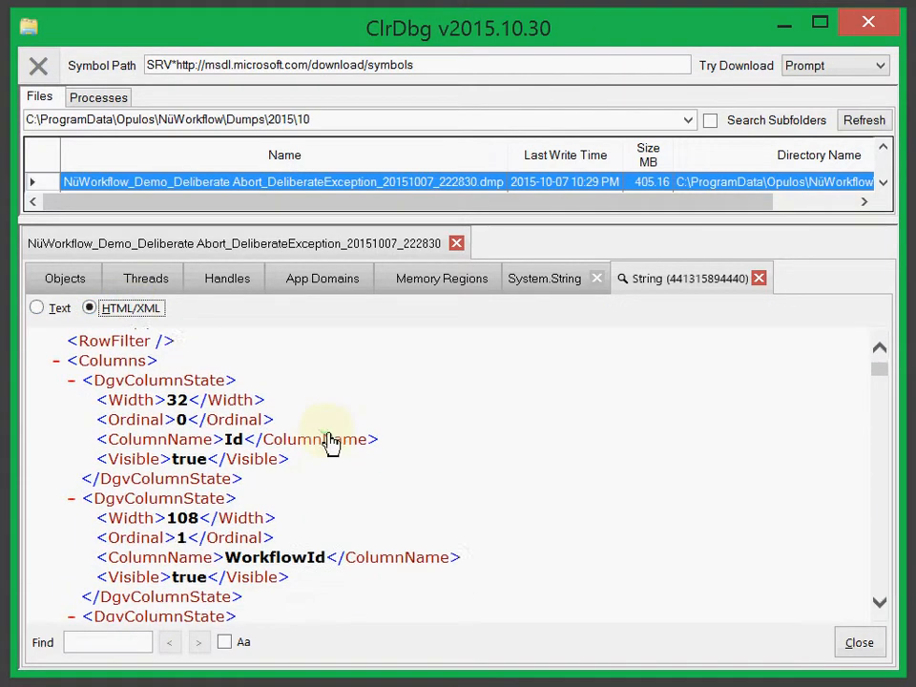
pyautogui.scroll(4, 327, 437)
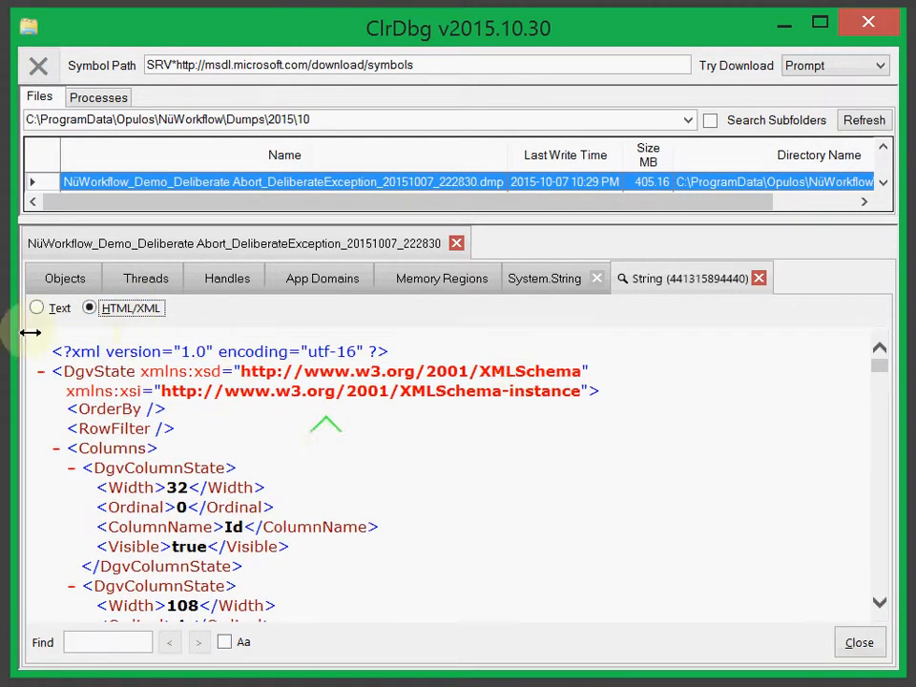
pyautogui.click(59, 310)
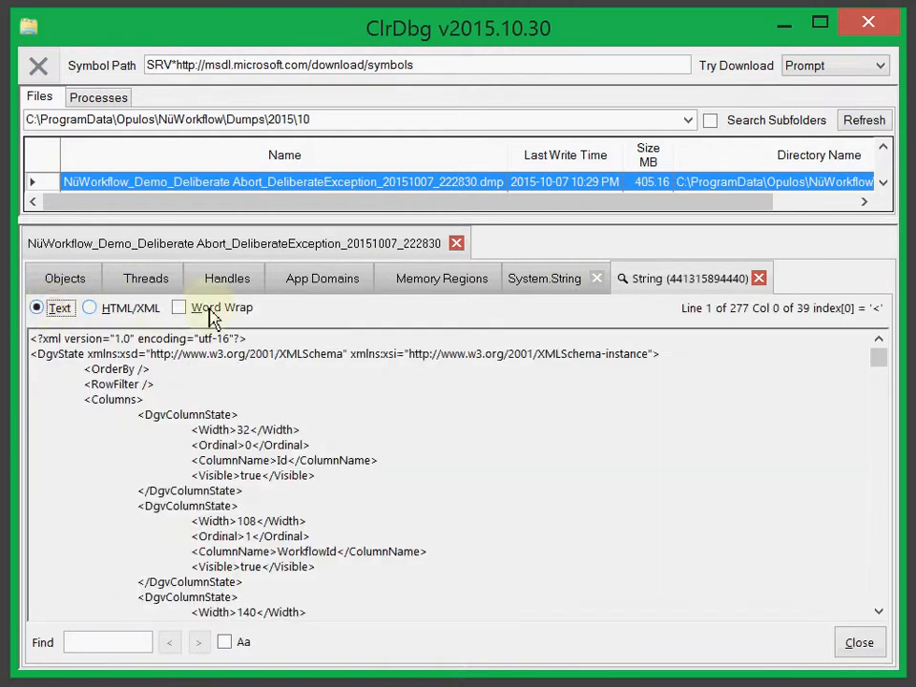
pyautogui.click(759, 278)
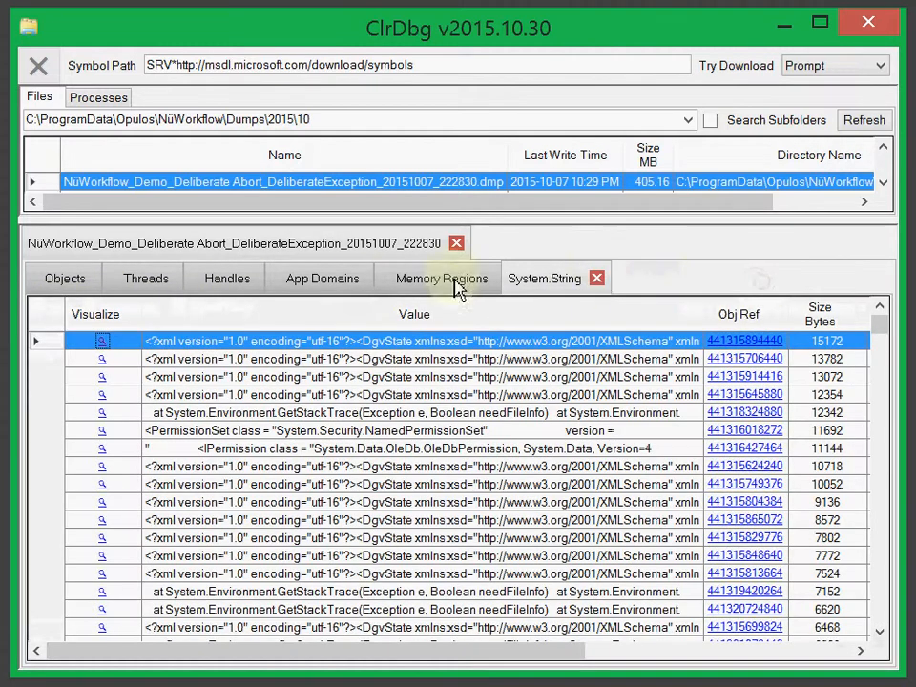
pyautogui.click(596, 278)
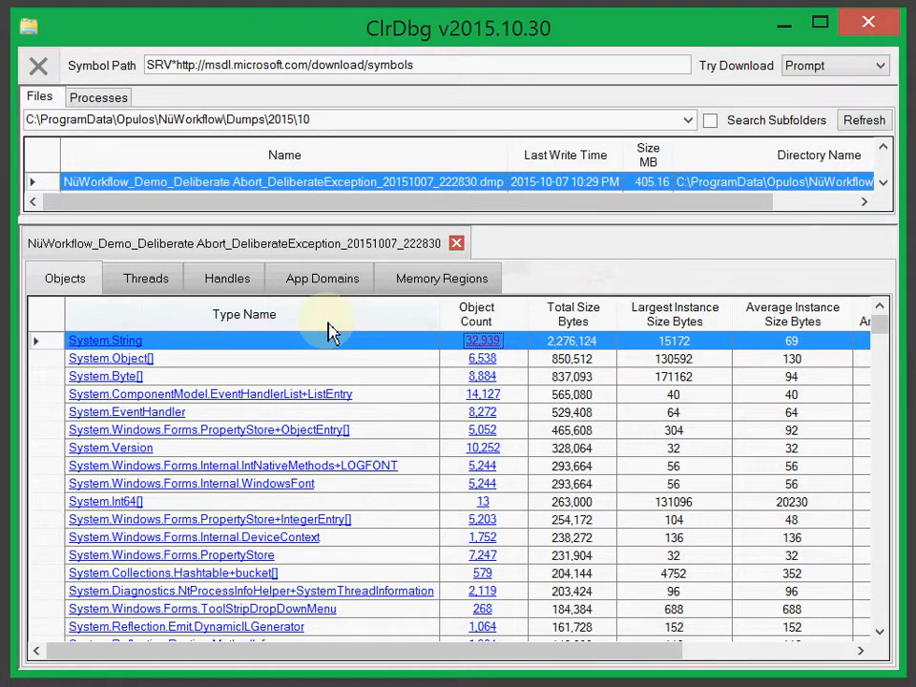
# Filter the object types to those whose type name contains "[]"
pyautogui.click(192, 321)
pyautogui.write('[')
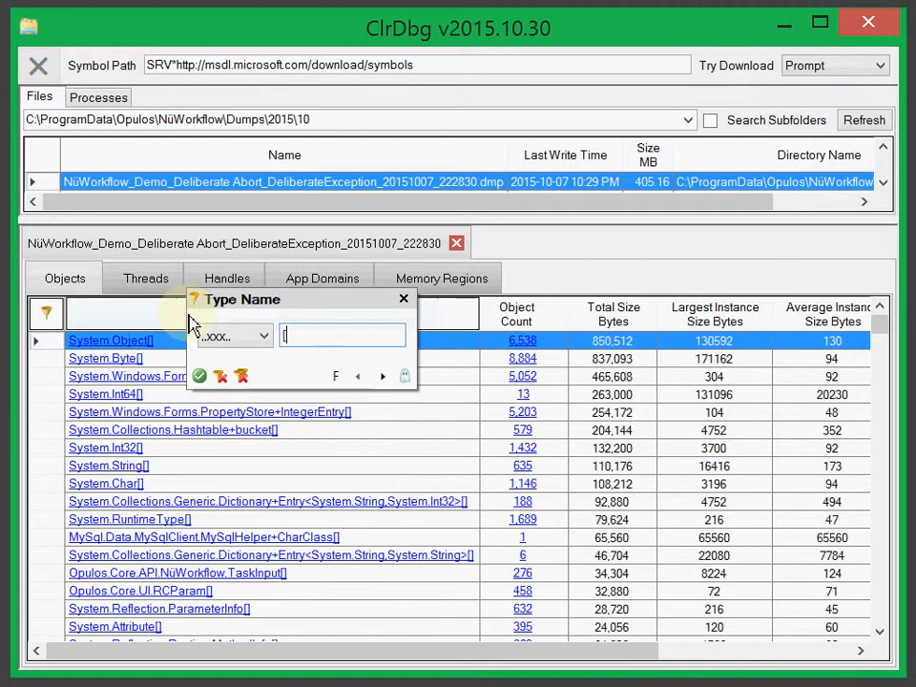
pyautogui.press('Return')
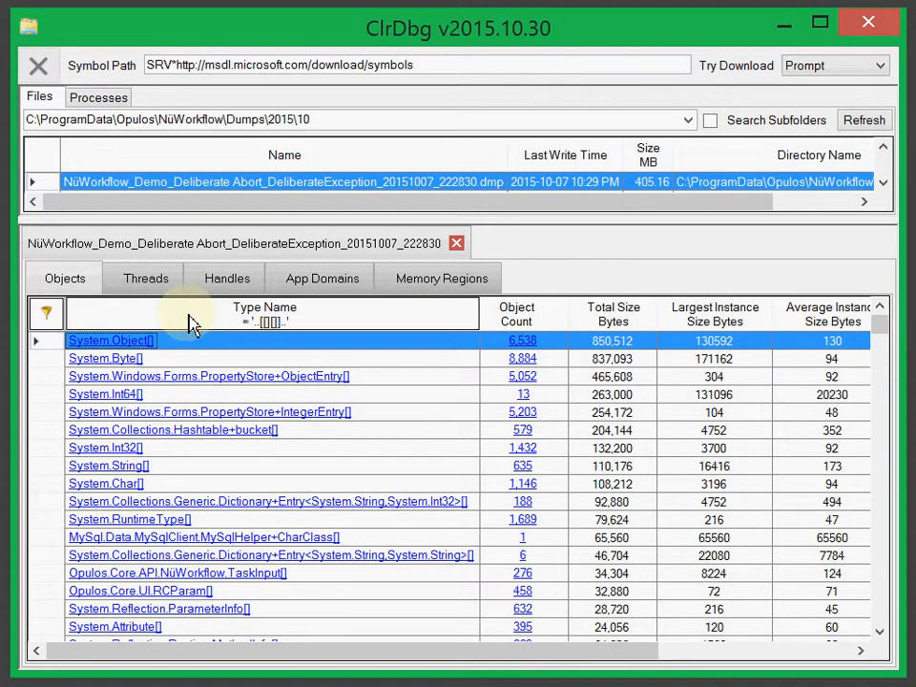
# Change the type name filter to show only object types containing "datetime"
pyautogui.click(229, 305)
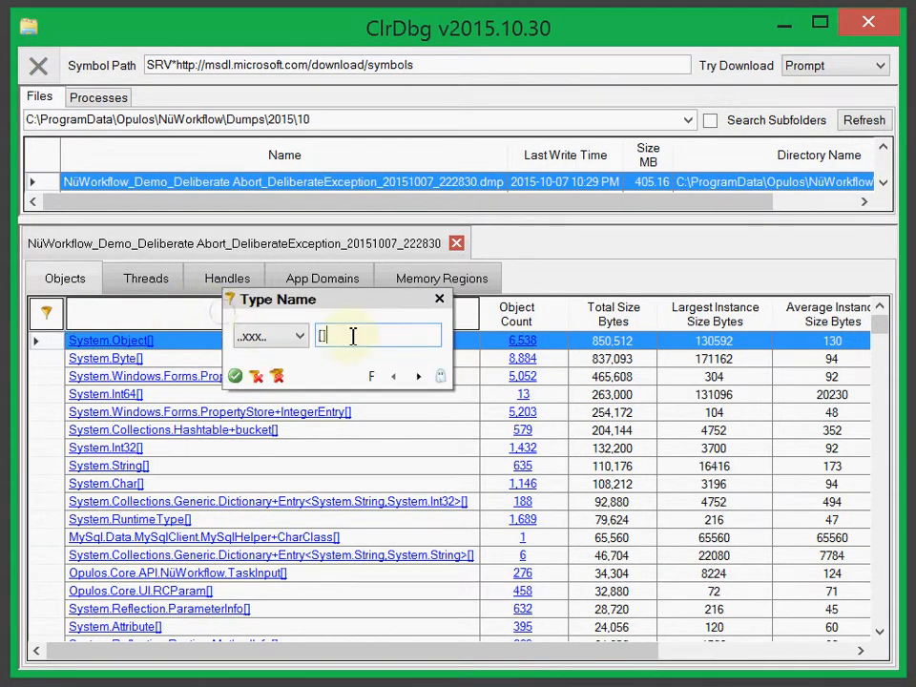
pyautogui.hotkey('ctrl', 'a')
pyautogui.write('datetime')
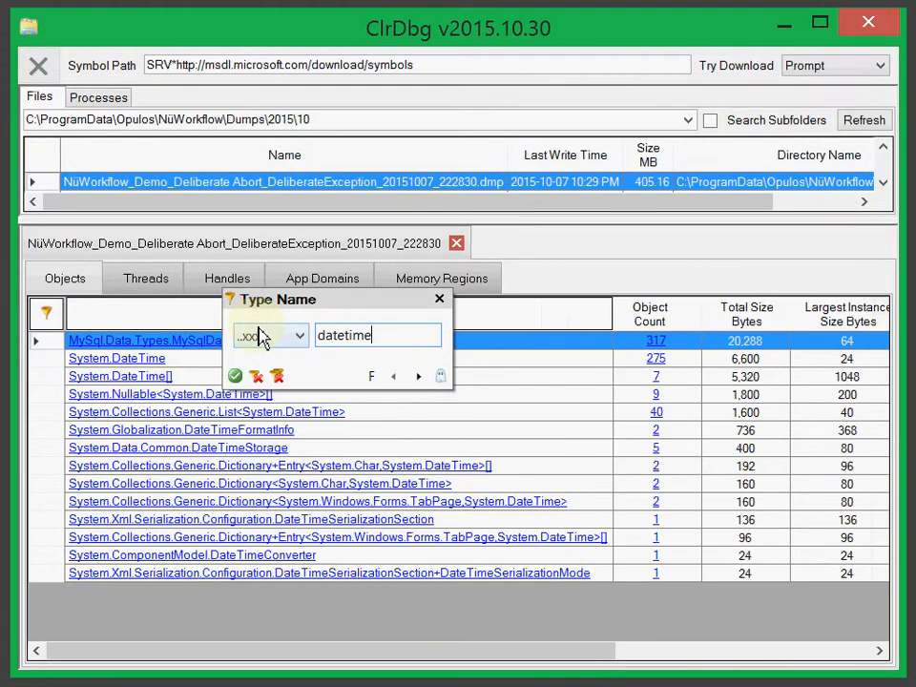
pyautogui.press('Return')
pyautogui.click(263, 336)
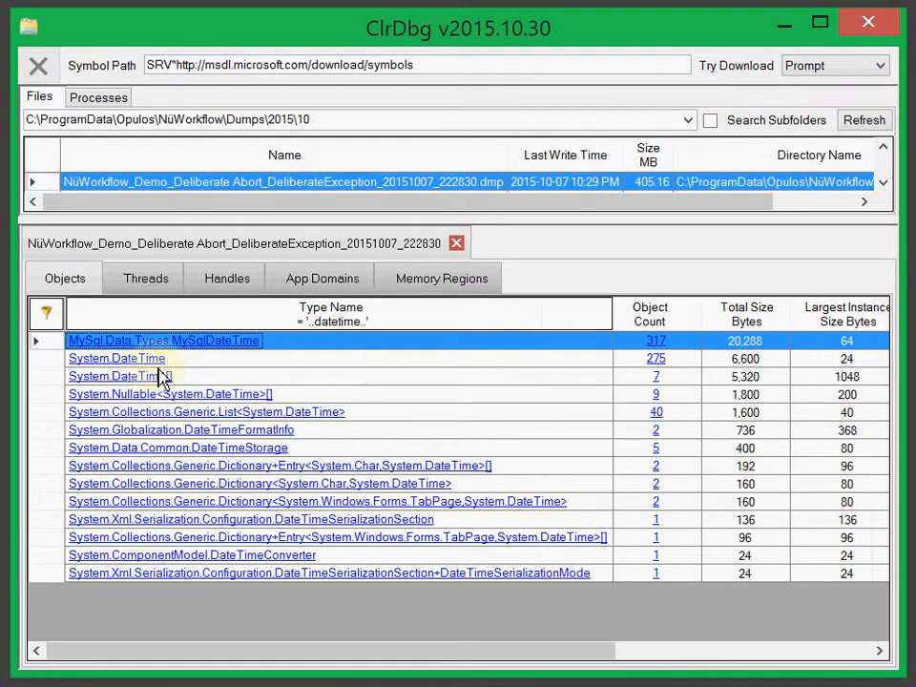
# List the System.DateTime[] instances and open the members of the first array to review their date values
pyautogui.click(658, 379)
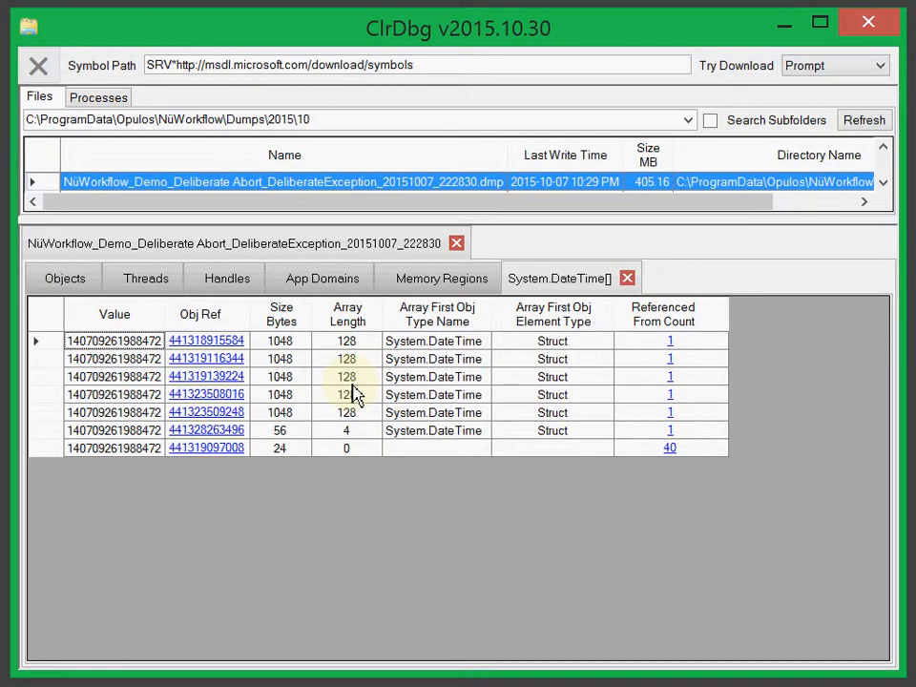
pyautogui.click(219, 343)
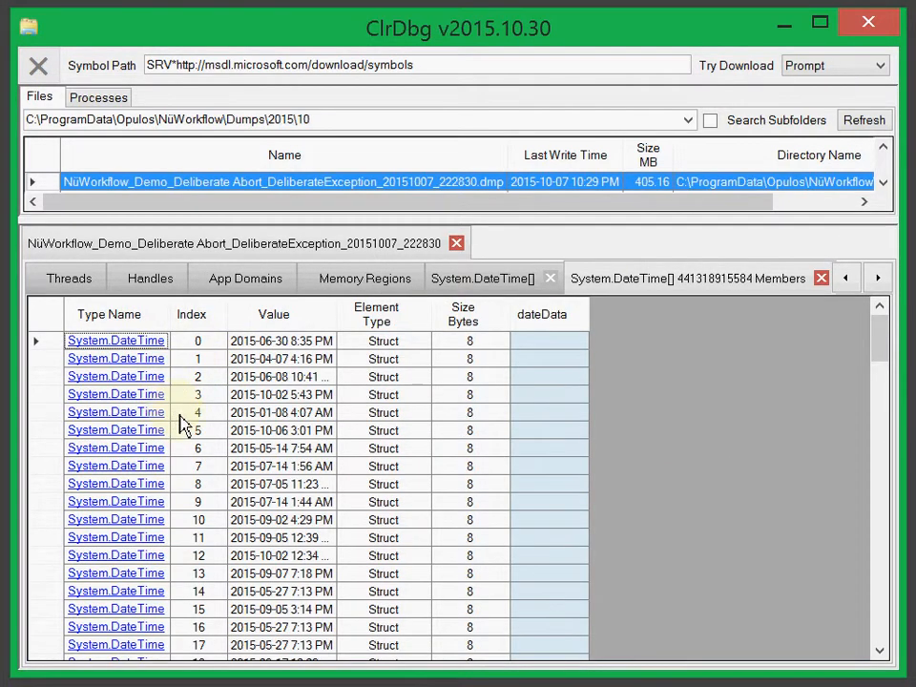
pyautogui.scroll(-1, 186, 426)
pyautogui.scroll(1, 205, 431)
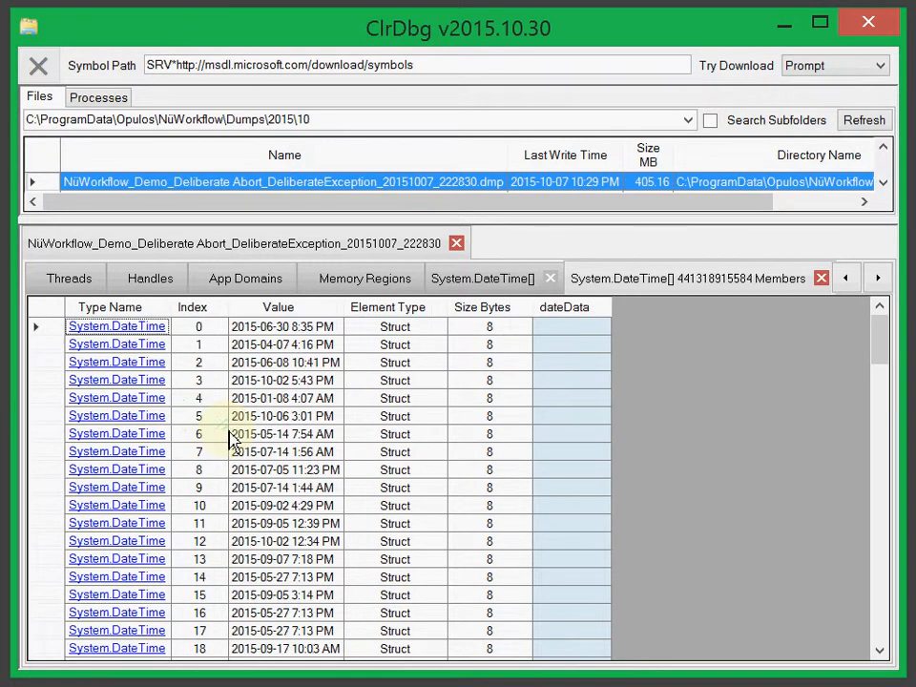
pyautogui.scroll(-2, 301, 379)
pyautogui.scroll(2, 300, 379)
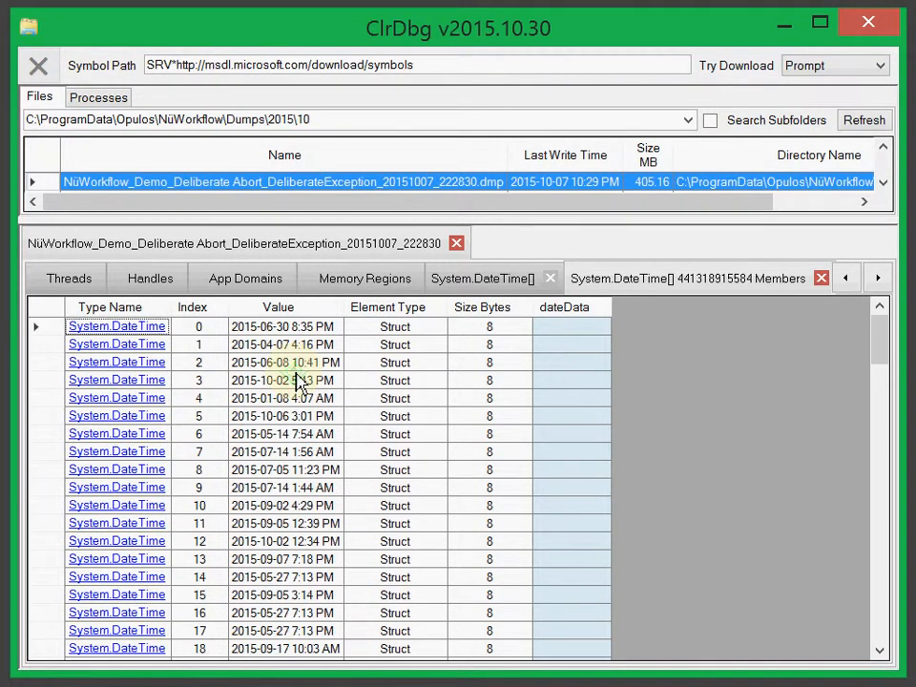
# Widen the Value column of the array members and select the entry at index 25
pyautogui.moveTo(345, 306); pyautogui.dragTo(382, 307)
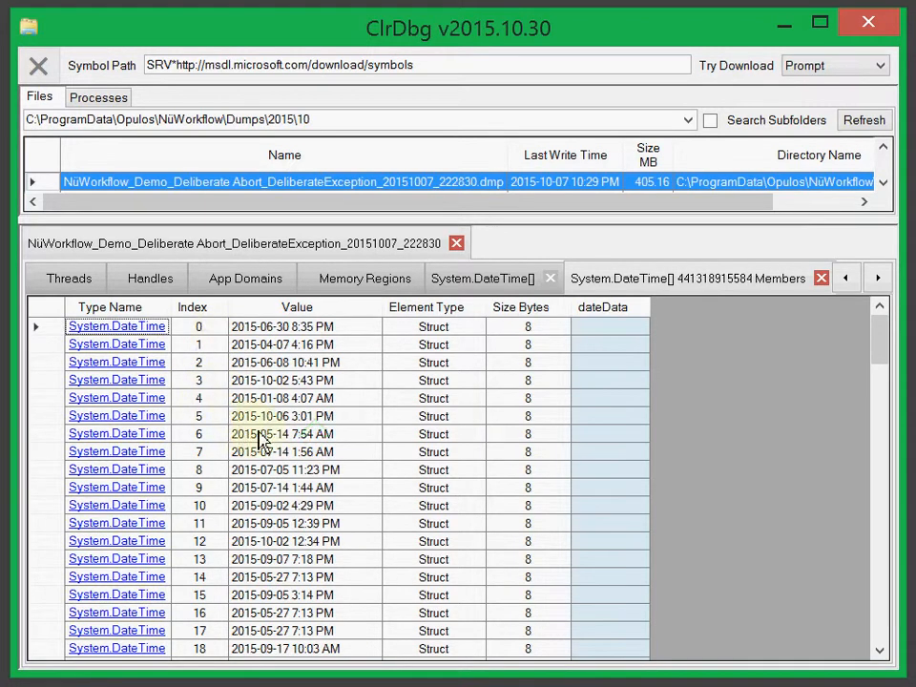
pyautogui.scroll(-5, 263, 444)
pyautogui.click(315, 508)
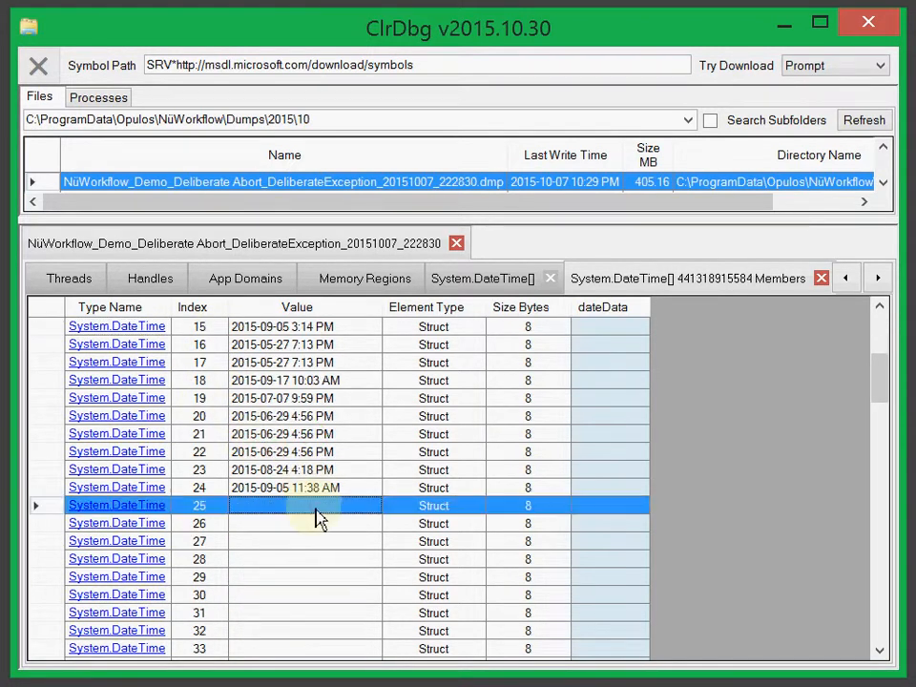
# Look through the remaining entries of the DateTime array and select the entry at index 0
pyautogui.scroll(-11, 318, 520)
pyautogui.scroll(-20, 320, 523)
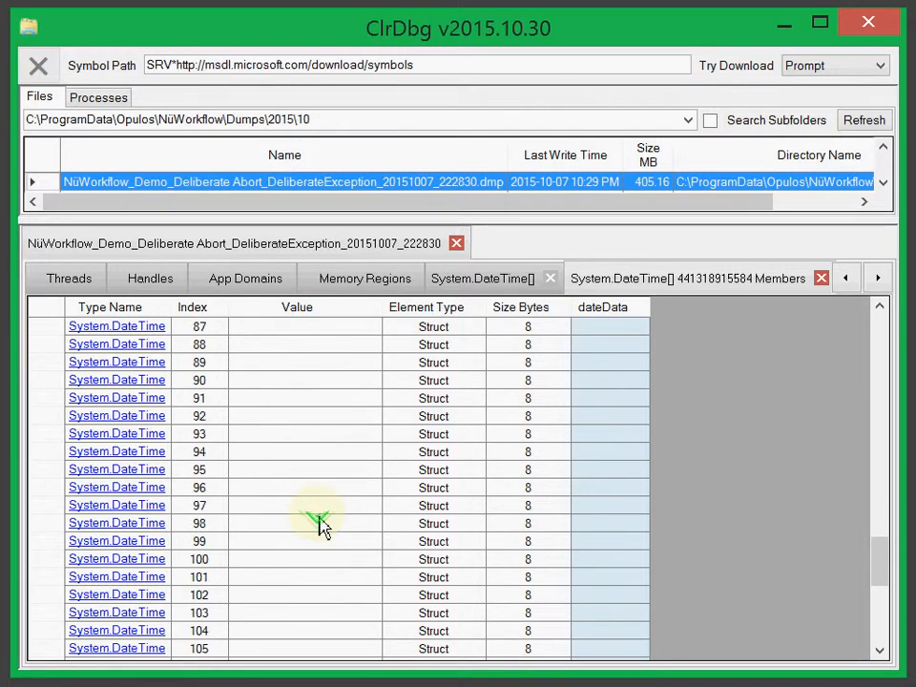
pyautogui.scroll(20, 321, 528)
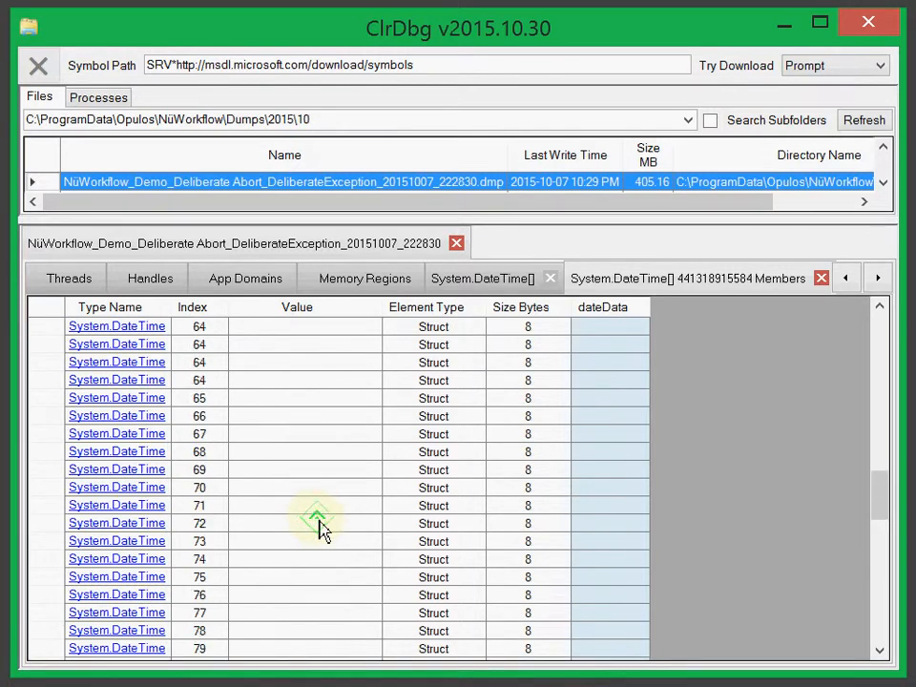
pyautogui.scroll(-6, 310, 515)
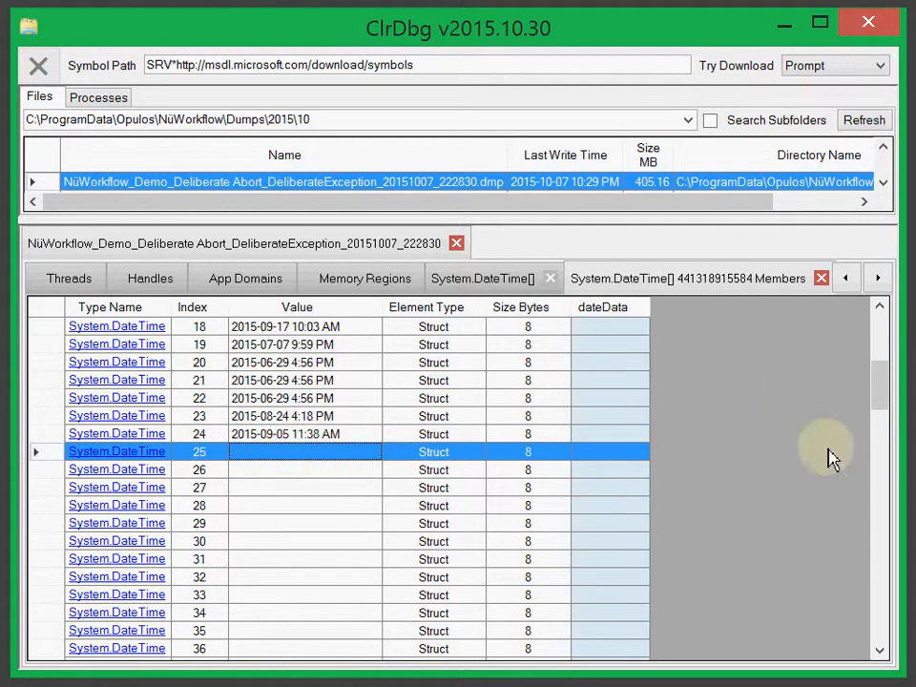
pyautogui.moveTo(885, 389); pyautogui.dragTo(906, 286)
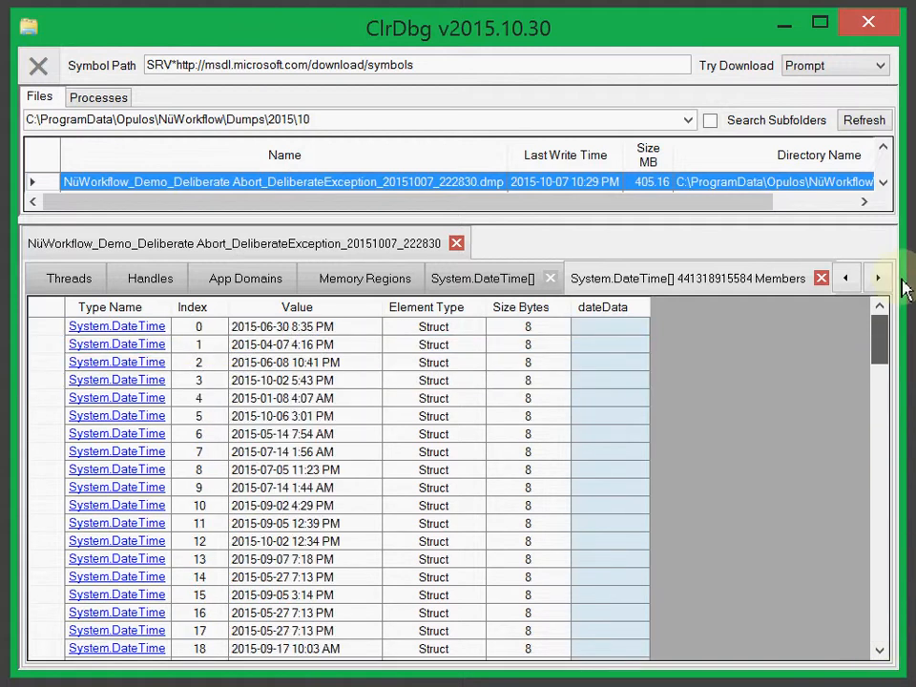
pyautogui.click(317, 328)
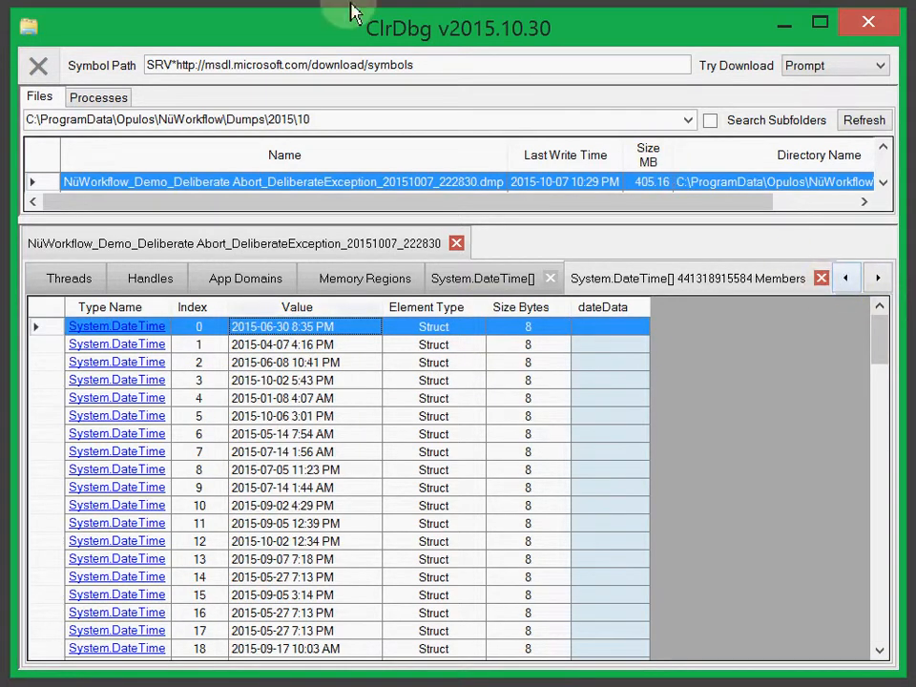
# Close the array members and the System.DateTime[] instance list to return to the filtered datetime object types
pyautogui.click(822, 279)
pyautogui.click(627, 279)
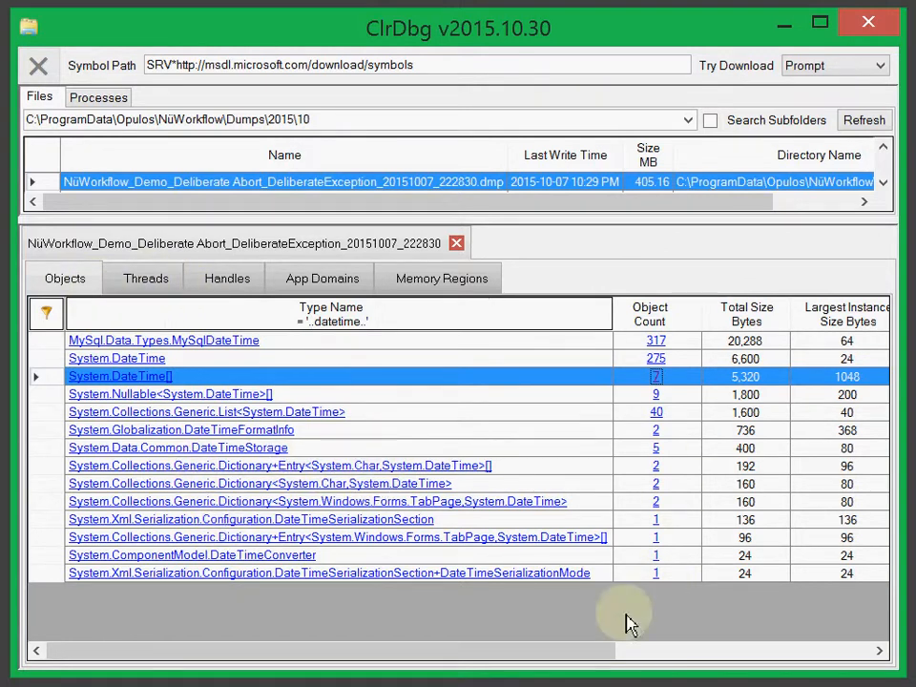
pyautogui.moveTo(553, 653); pyautogui.dragTo(374, 675)
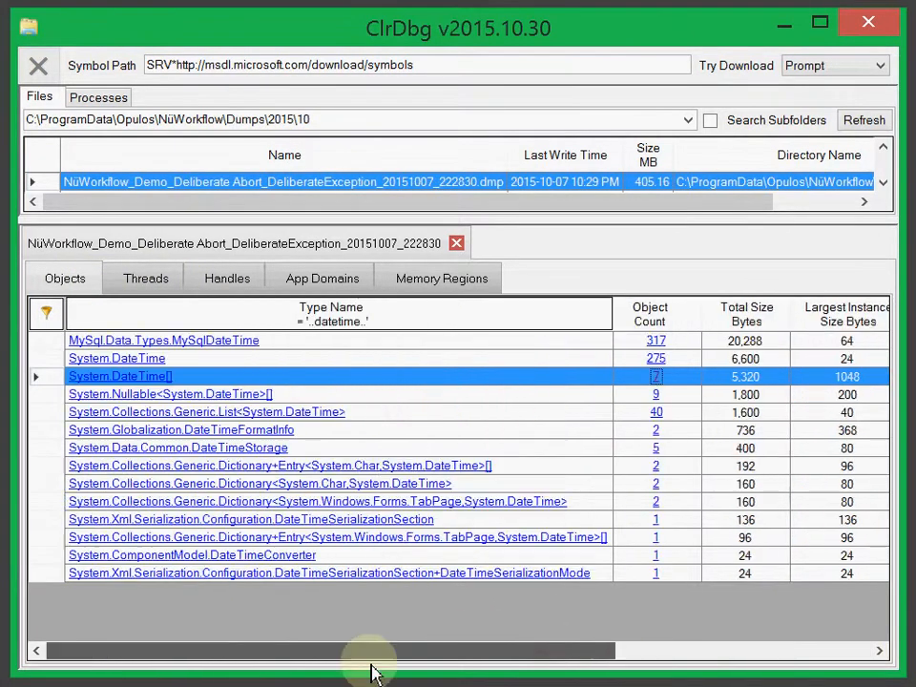
pyautogui.click(482, 326)
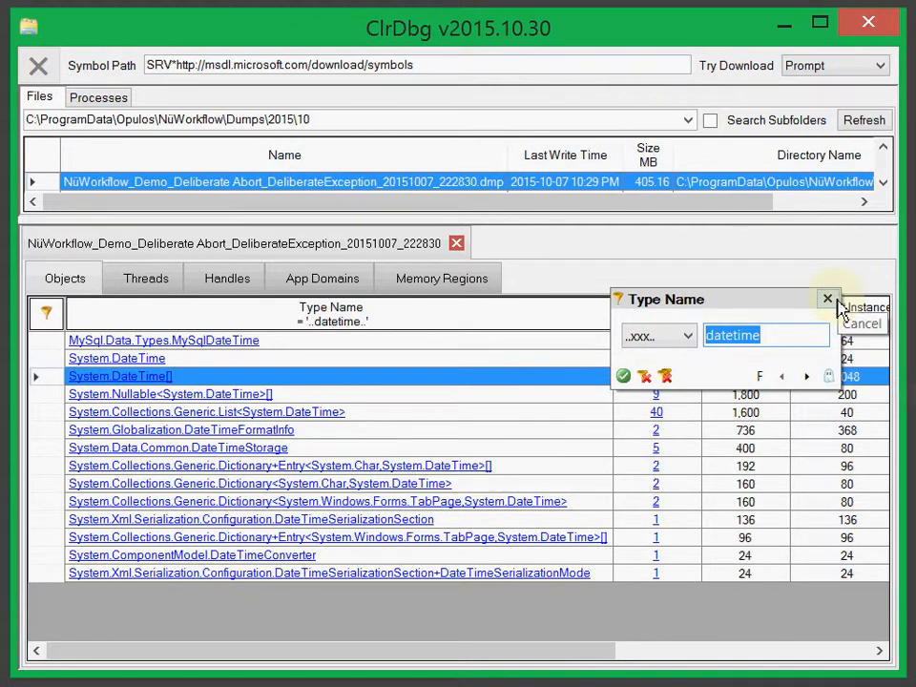
pyautogui.click(835, 300)
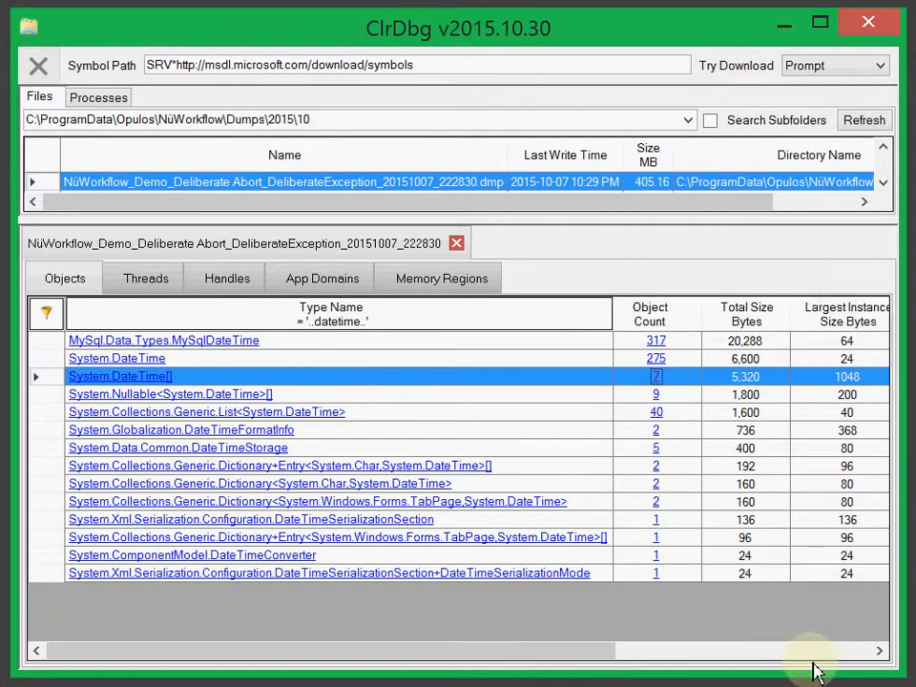
# Review the columns of the object types, then view and close the type details of System.DateTime[]
pyautogui.moveTo(601, 655); pyautogui.dragTo(375, 655)
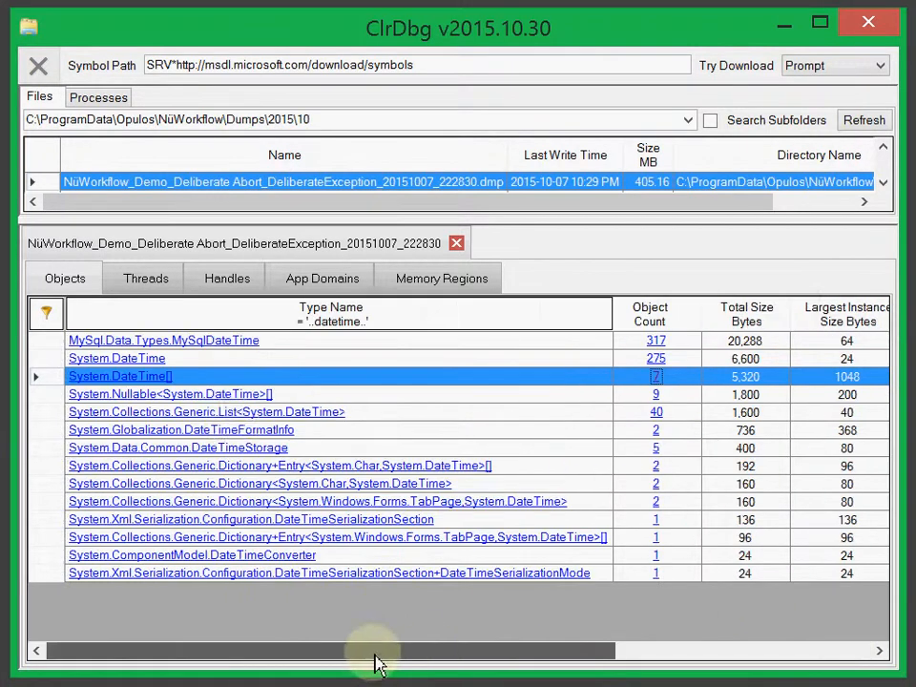
pyautogui.click(145, 379)
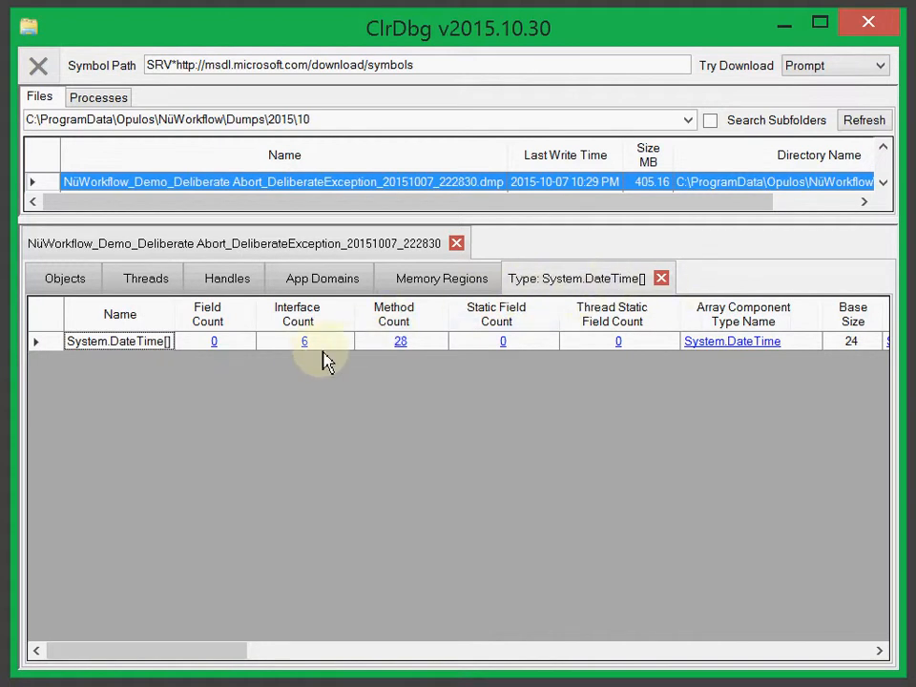
pyautogui.click(662, 278)
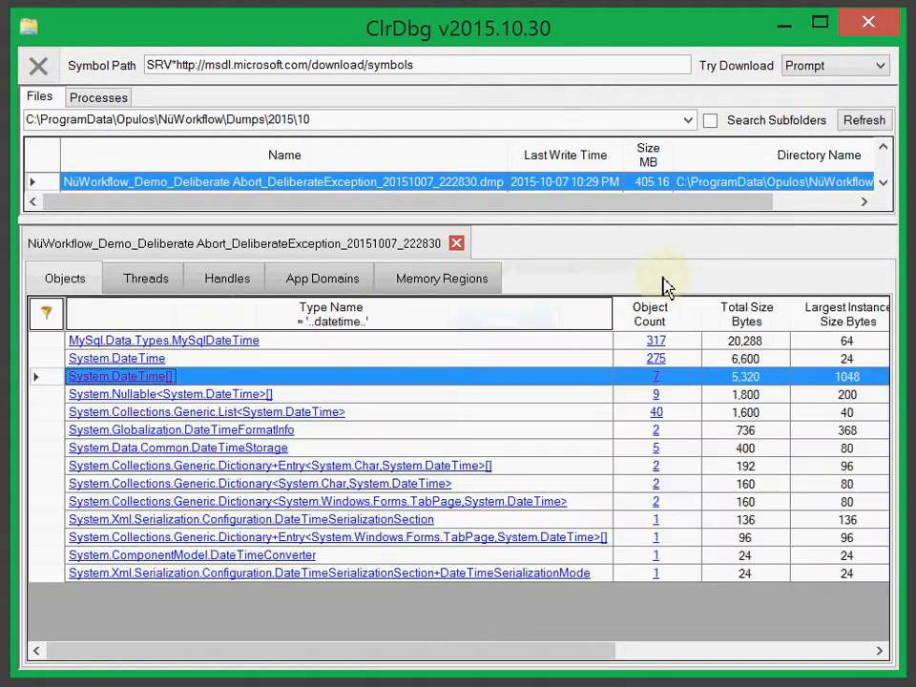
# List the System.DateTime[] instances and examine what references the first array, closing both views when done
pyautogui.click(658, 378)
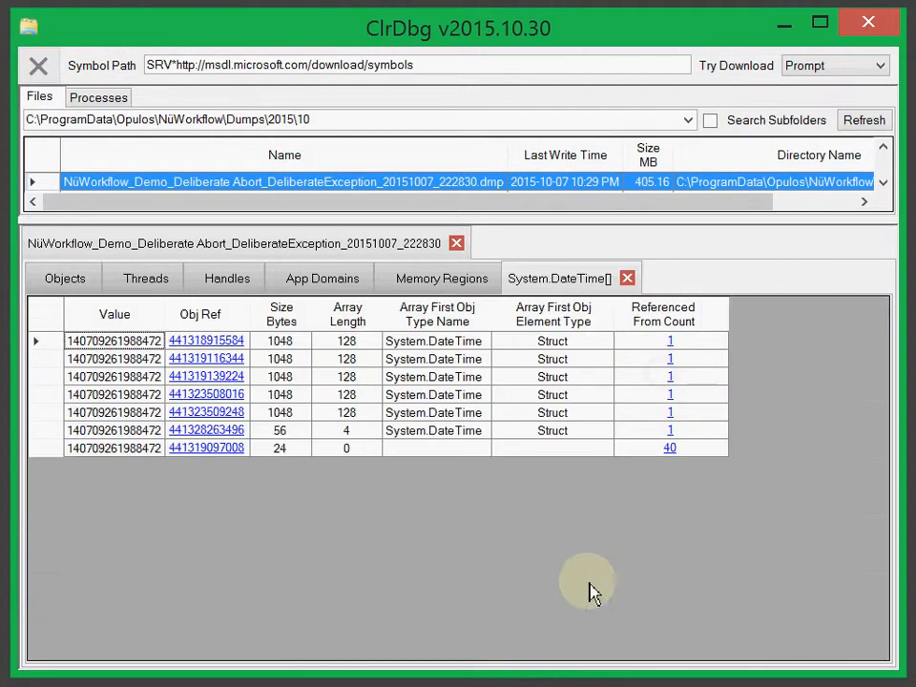
pyautogui.click(672, 347)
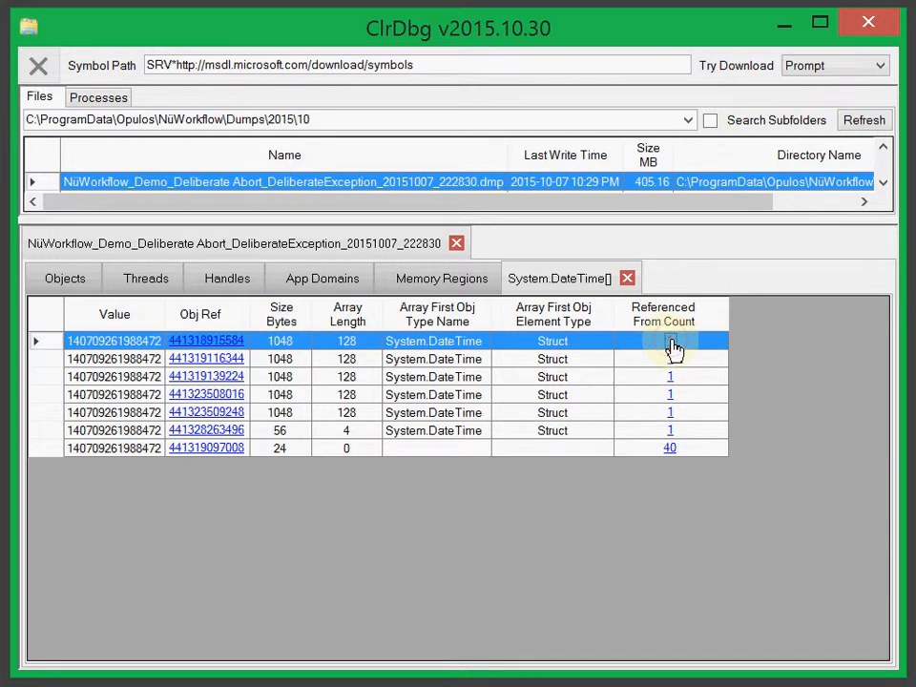
pyautogui.moveTo(344, 656); pyautogui.dragTo(241, 646)
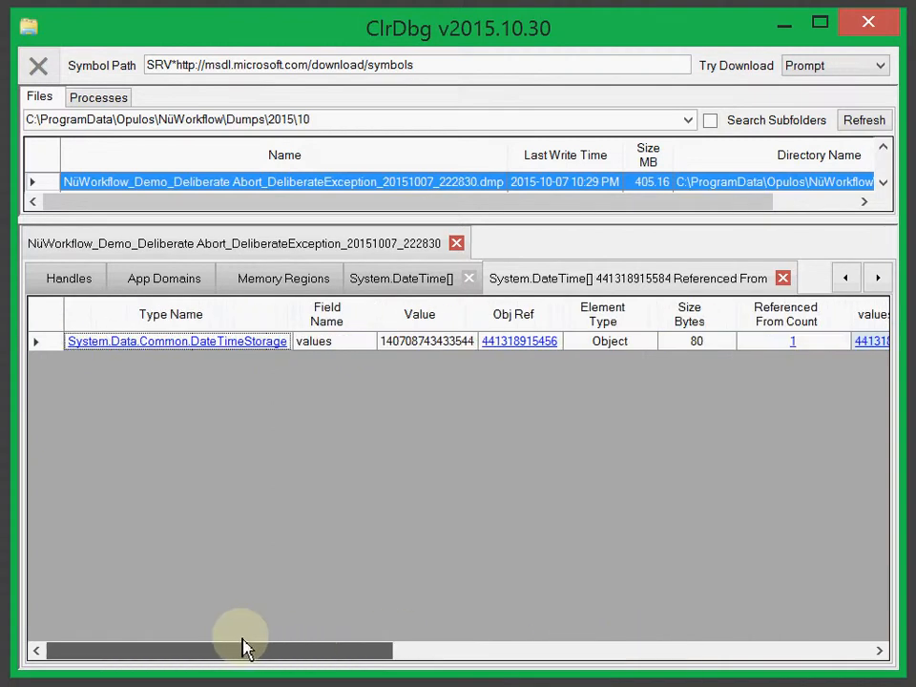
pyautogui.click(784, 281)
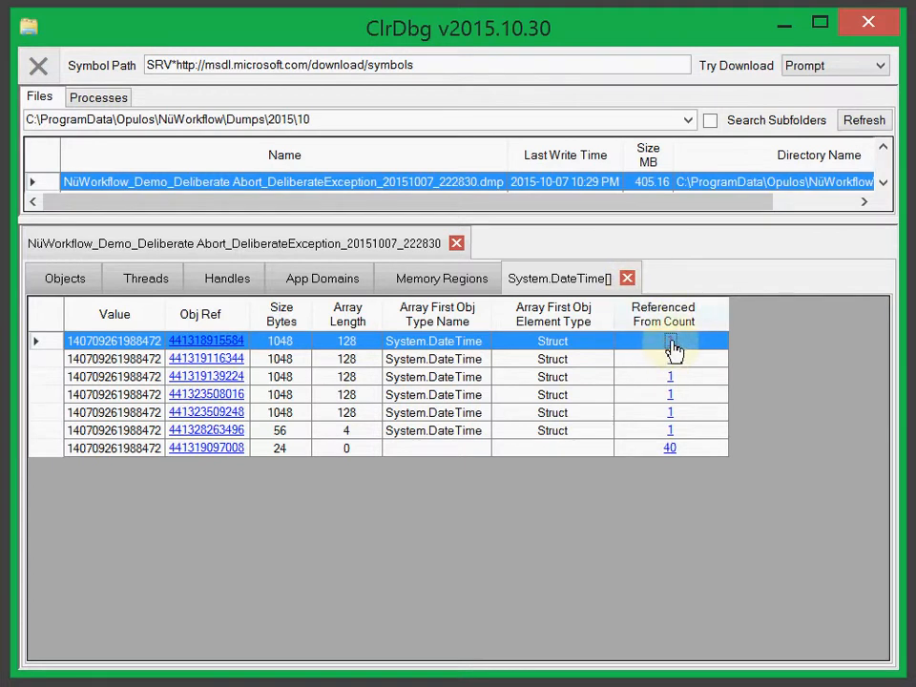
pyautogui.click(627, 279)
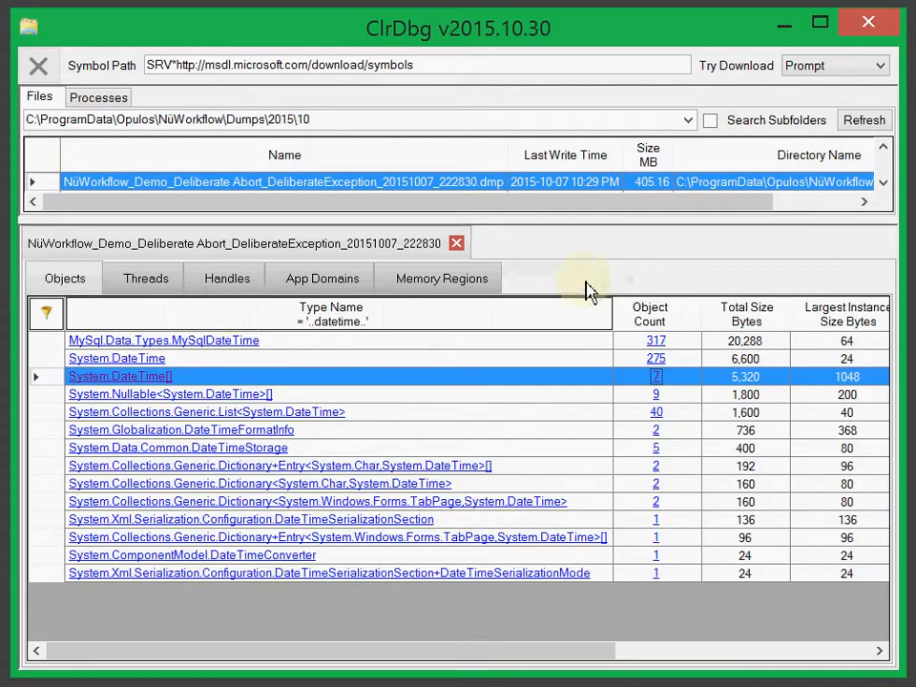
# Show the dump's threads in an enlarged list and select managed thread 44, reviewing its exception message and other columns
pyautogui.click(149, 286)
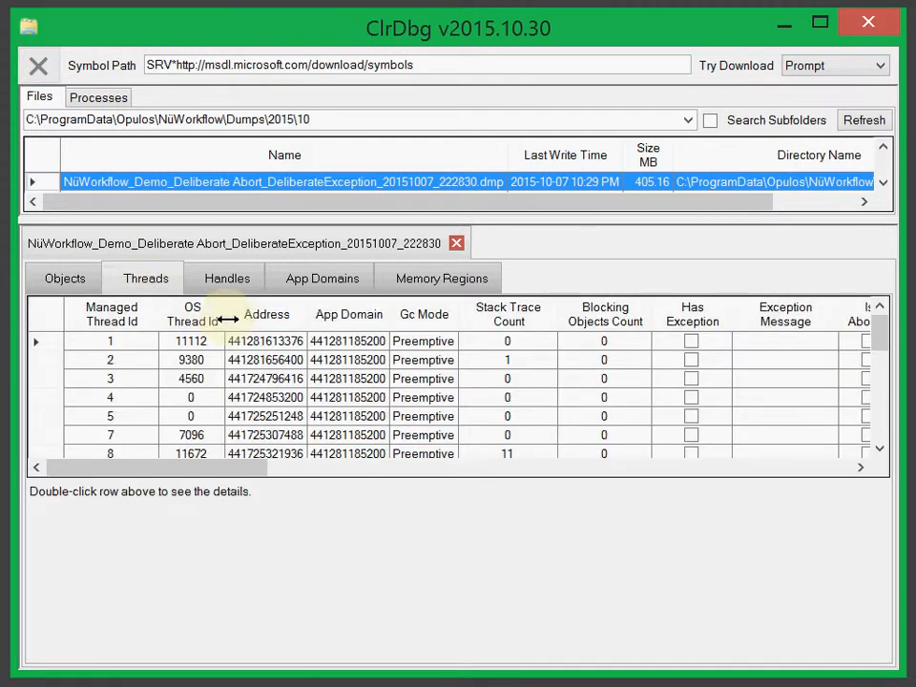
pyautogui.moveTo(406, 483); pyautogui.dragTo(403, 590)
pyautogui.scroll(-4, 391, 477)
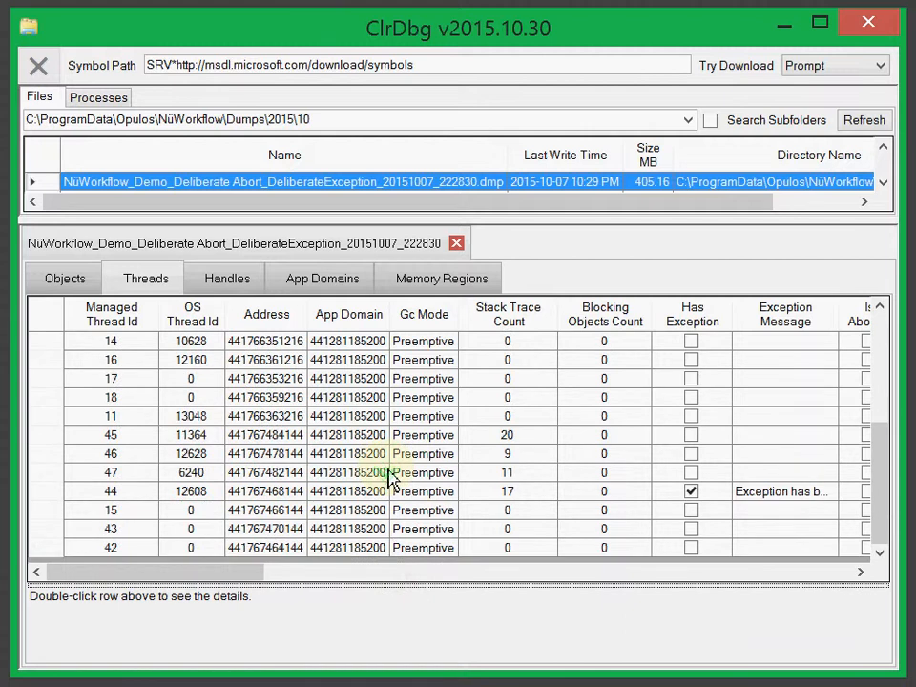
pyautogui.click(794, 492)
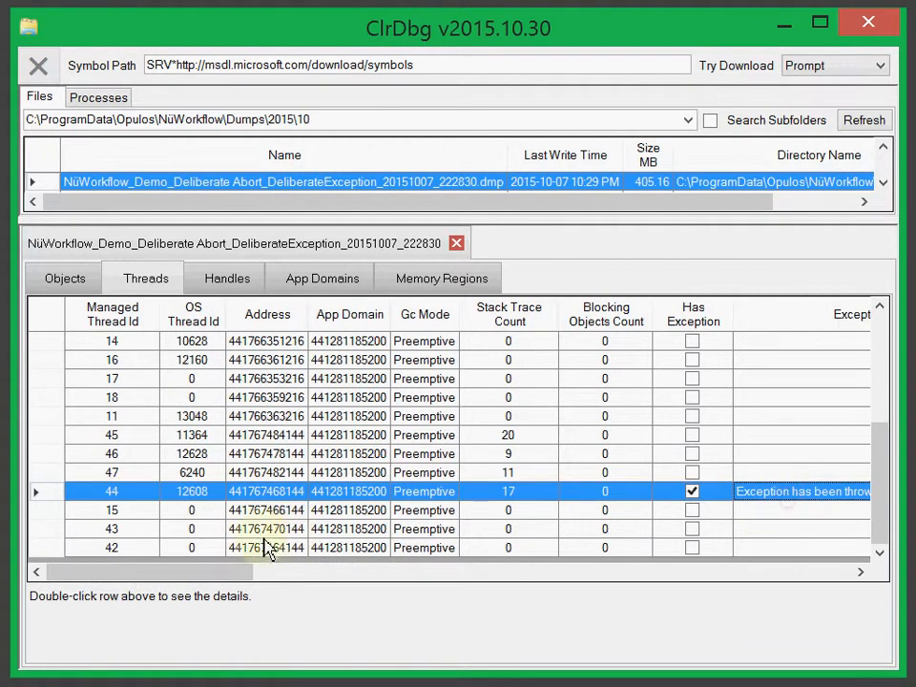
pyautogui.moveTo(244, 571)
pyautogui.mouseDown()
pyautogui.moveTo(329, 596)
pyautogui.moveTo(211, 592)
pyautogui.moveTo(338, 607)
pyautogui.moveTo(325, 607)
pyautogui.mouseUp()
pyautogui.moveTo(239, 606); pyautogui.dragTo(122, 589)
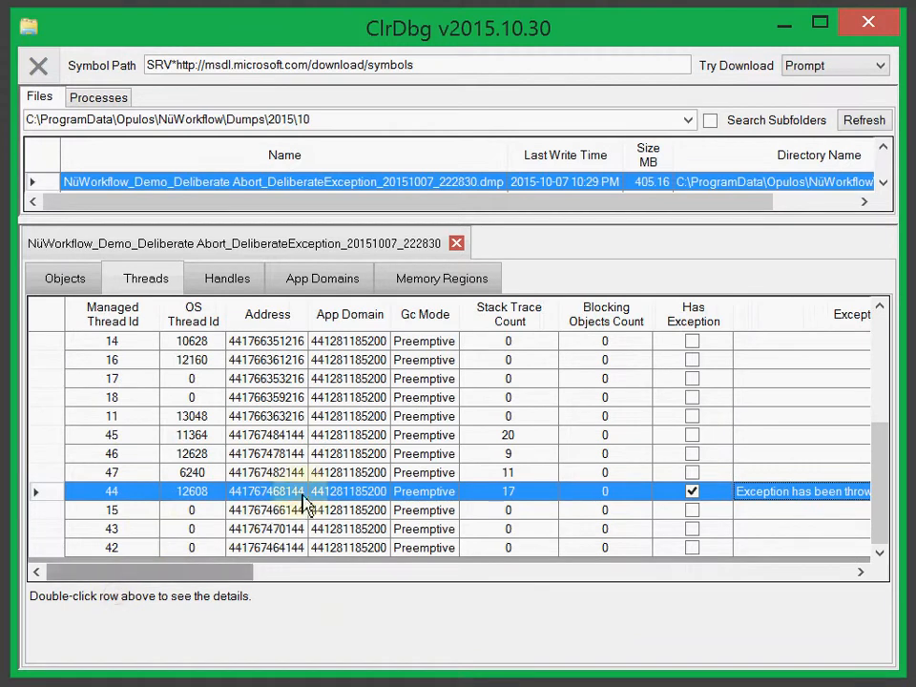
# Open the details of managed thread 44 and enlarge the area showing its stack trace
pyautogui.doubleClick(341, 492)
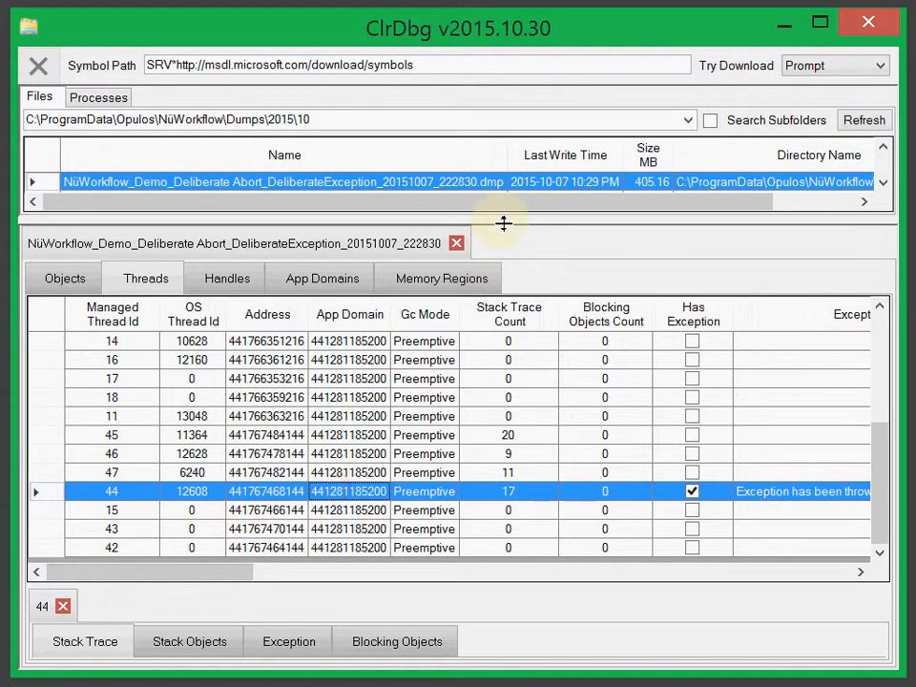
pyautogui.moveTo(503, 222); pyautogui.dragTo(501, 161)
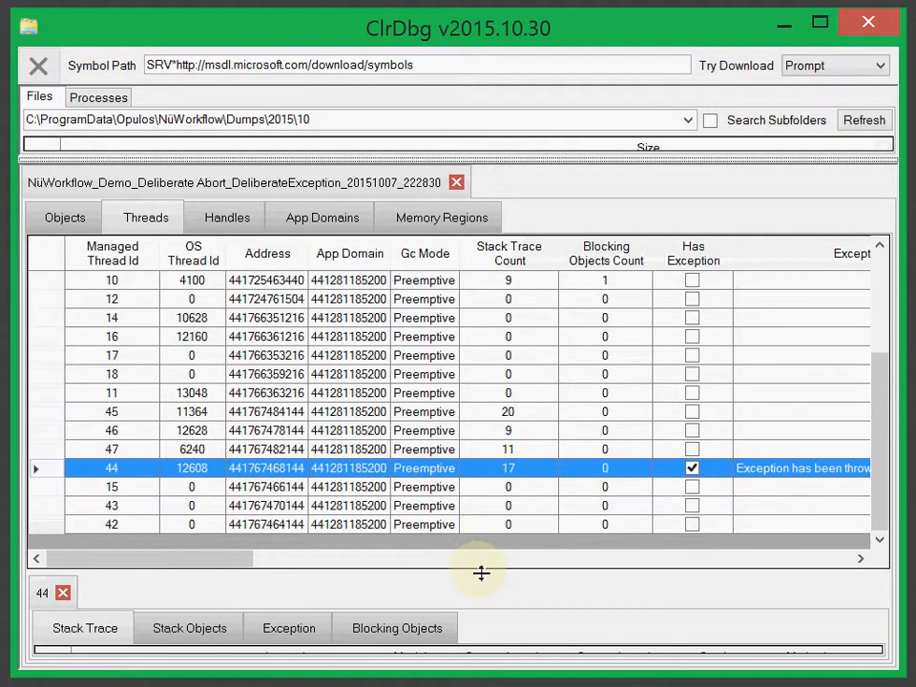
pyautogui.moveTo(481, 573); pyautogui.dragTo(518, 286)
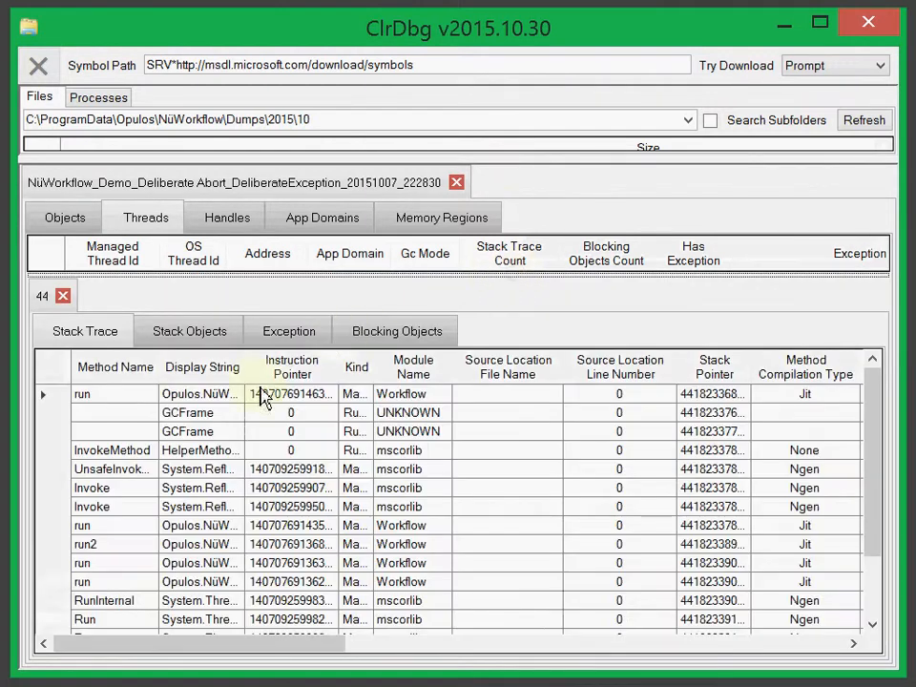
# Widen the Method Name and Display String columns of the stack trace to read the full method signatures
pyautogui.moveTo(262, 647); pyautogui.dragTo(194, 640)
pyautogui.scroll(-1, 176, 525)
pyautogui.scroll(1, 138, 482)
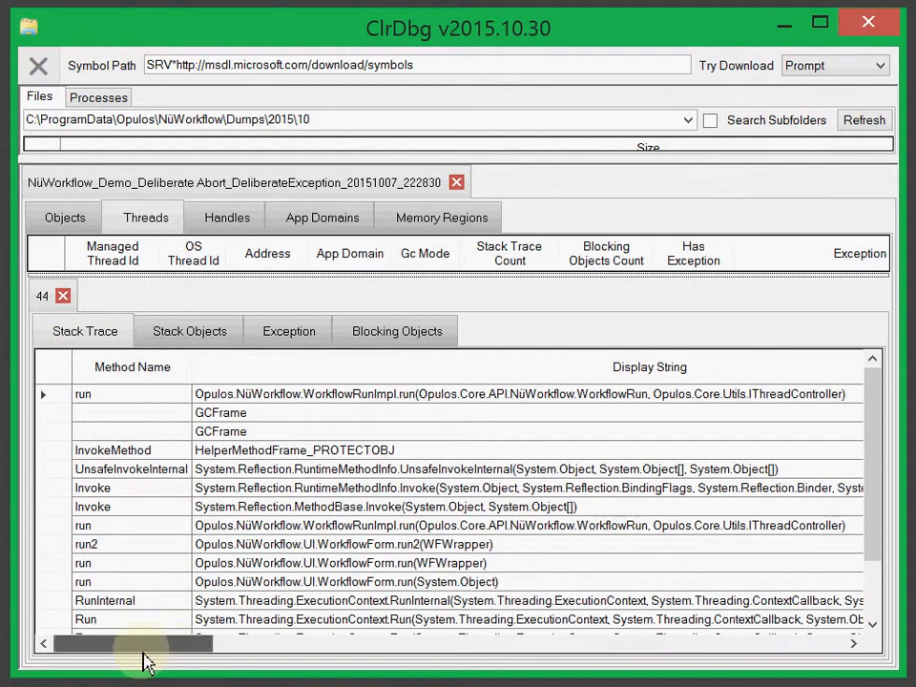
# Trace thread 44's call stack between the ThreadStart frame and the topmost run frame, and check the remaining columns
pyautogui.click(302, 396)
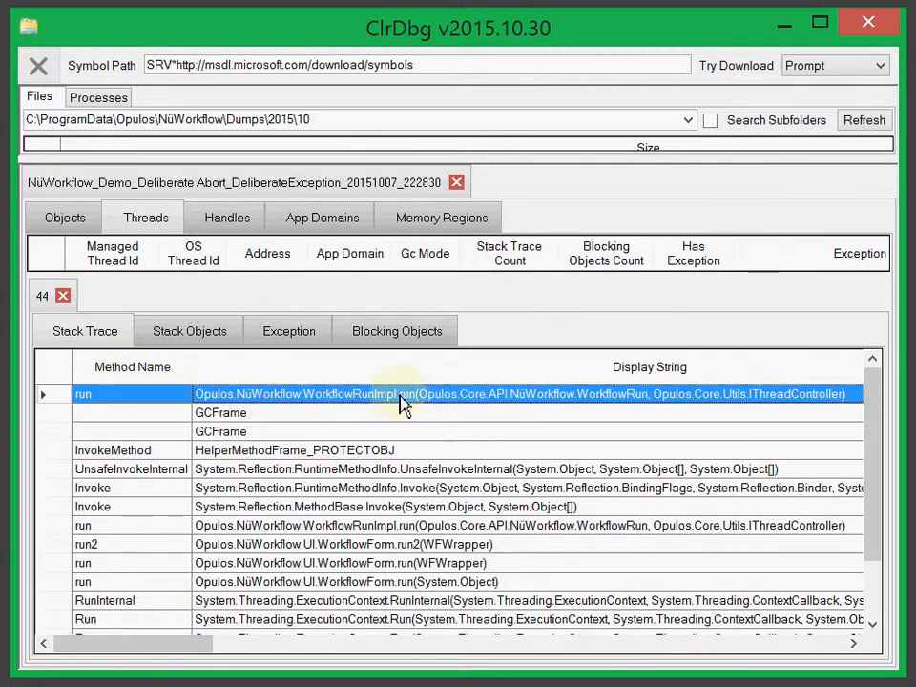
pyautogui.scroll(-2, 411, 463)
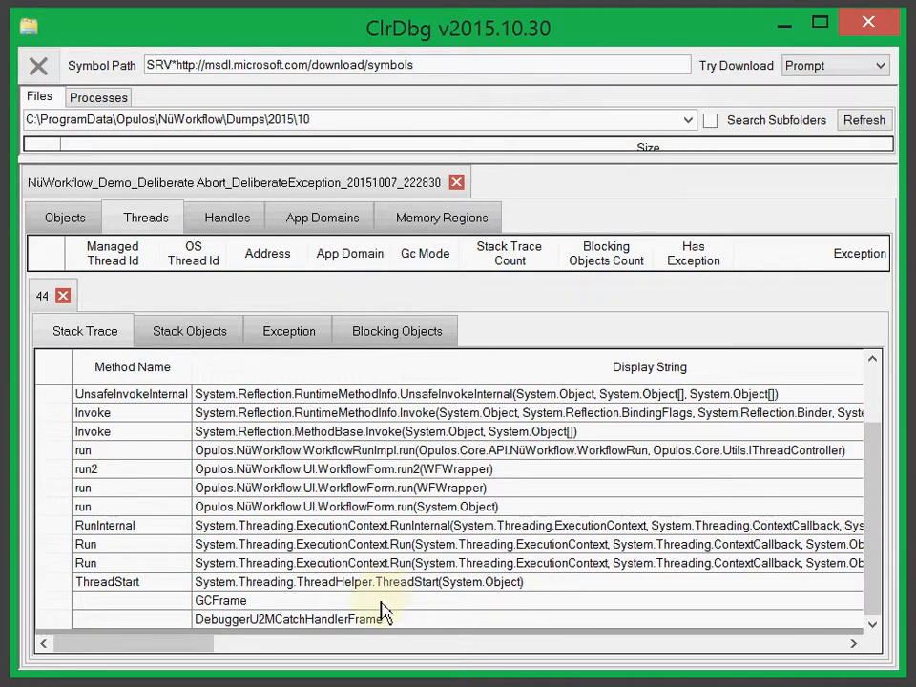
pyautogui.click(380, 618)
pyautogui.click(386, 584)
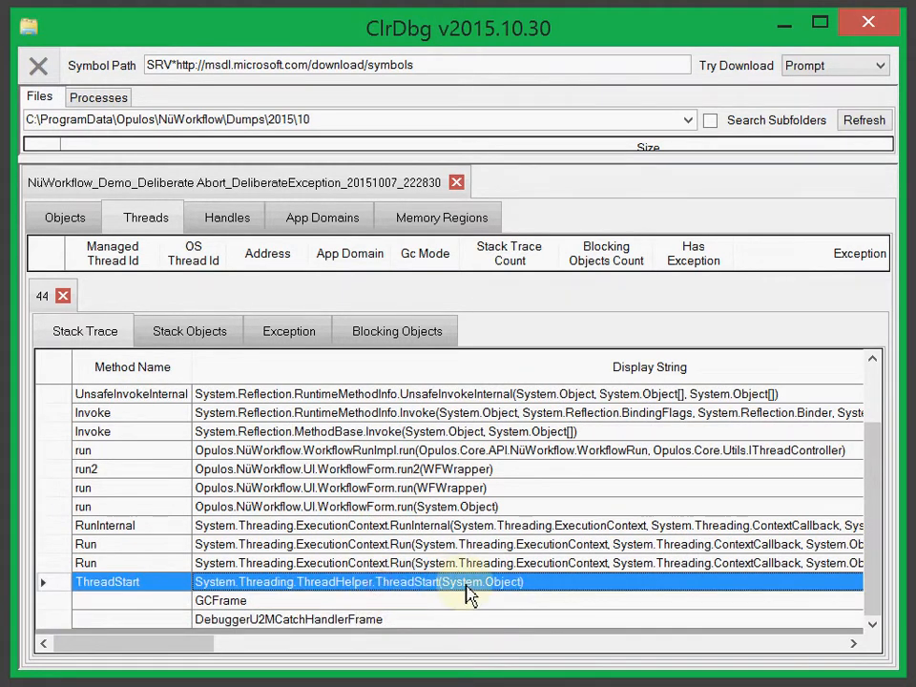
pyautogui.moveTo(456, 578)
pyautogui.mouseDown()
pyautogui.moveTo(467, 545)
pyautogui.moveTo(464, 458)
pyautogui.mouseUp()
pyautogui.scroll(2, 461, 456)
pyautogui.click(467, 395)
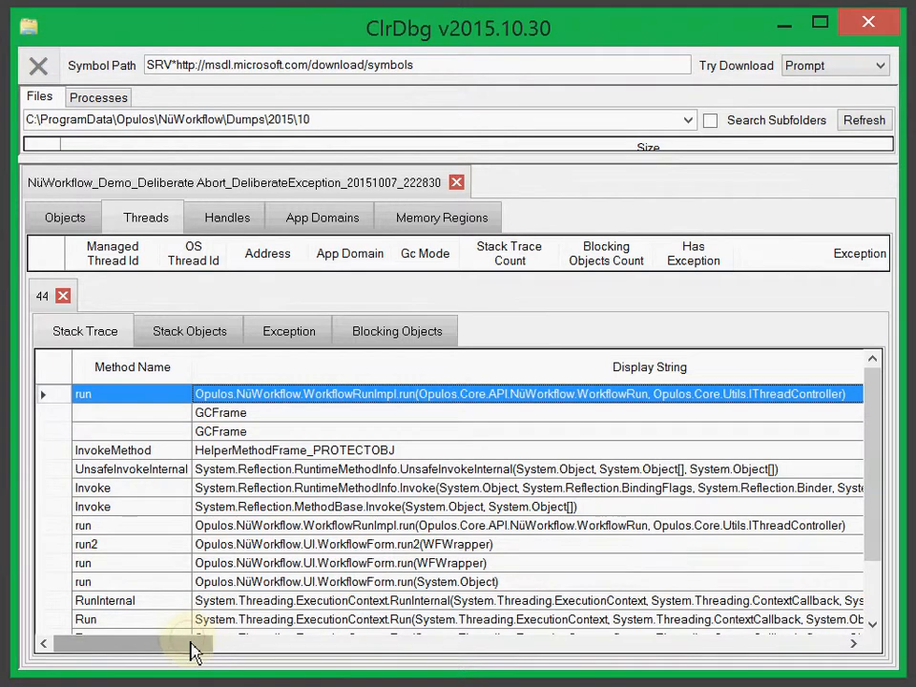
pyautogui.moveTo(194, 652)
pyautogui.mouseDown()
pyautogui.moveTo(286, 664)
pyautogui.moveTo(222, 657)
pyautogui.moveTo(370, 663)
pyautogui.moveTo(851, 650)
pyautogui.moveTo(23, 658)
pyautogui.mouseUp()
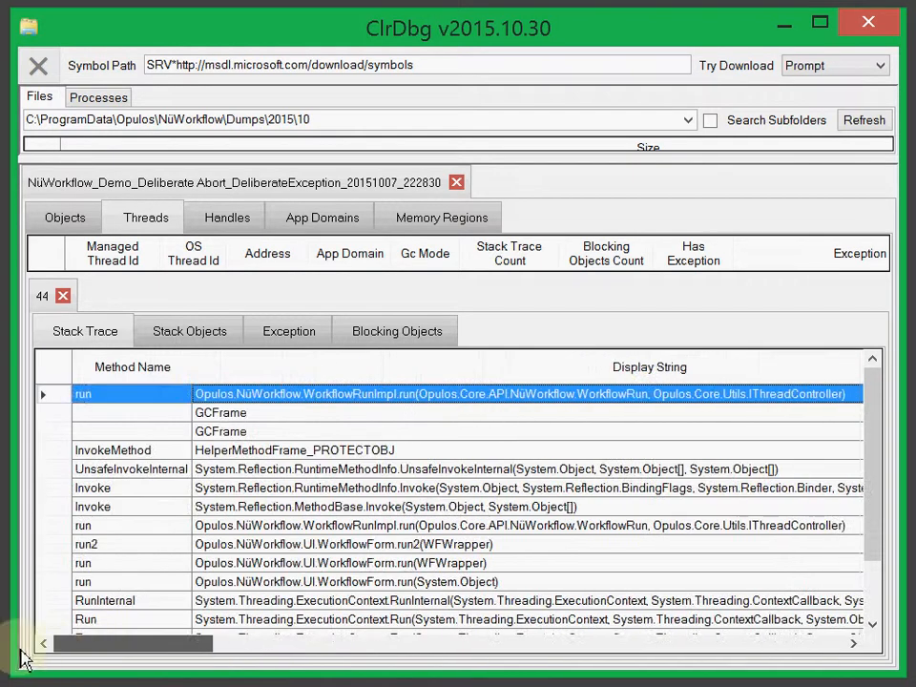
# Show the stack objects of thread 44 and review their object counts, sizes and element types
pyautogui.click(190, 334)
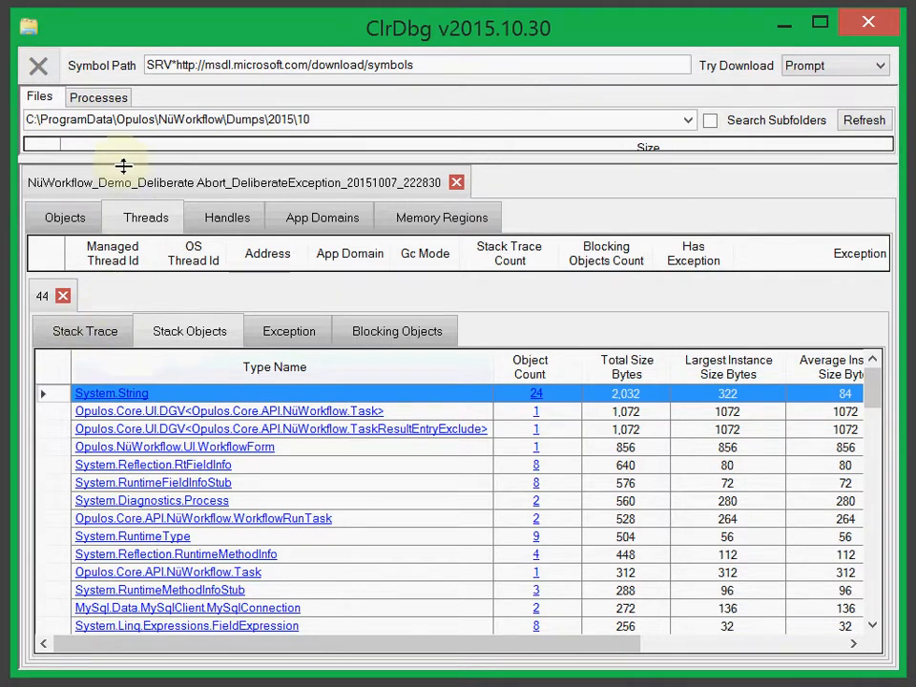
pyautogui.moveTo(123, 166); pyautogui.dragTo(129, 201)
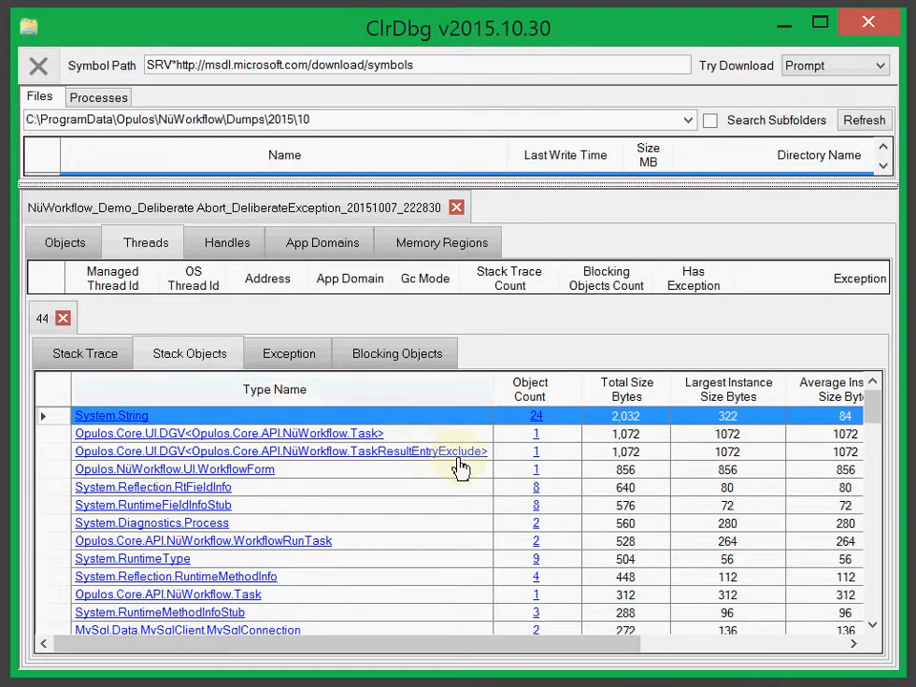
pyautogui.moveTo(558, 657); pyautogui.dragTo(805, 657)
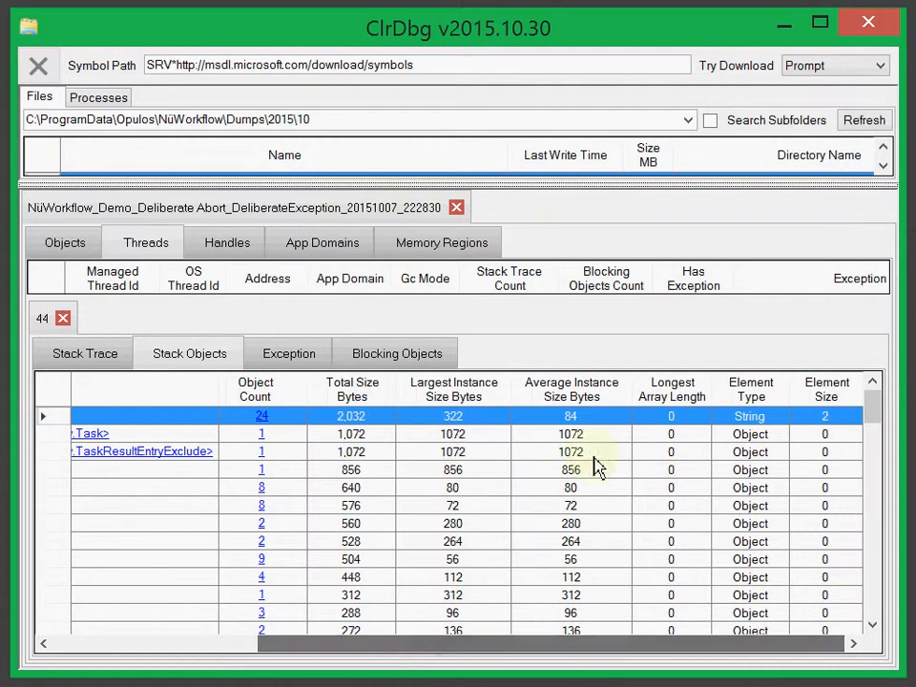
pyautogui.moveTo(449, 649); pyautogui.dragTo(218, 433)
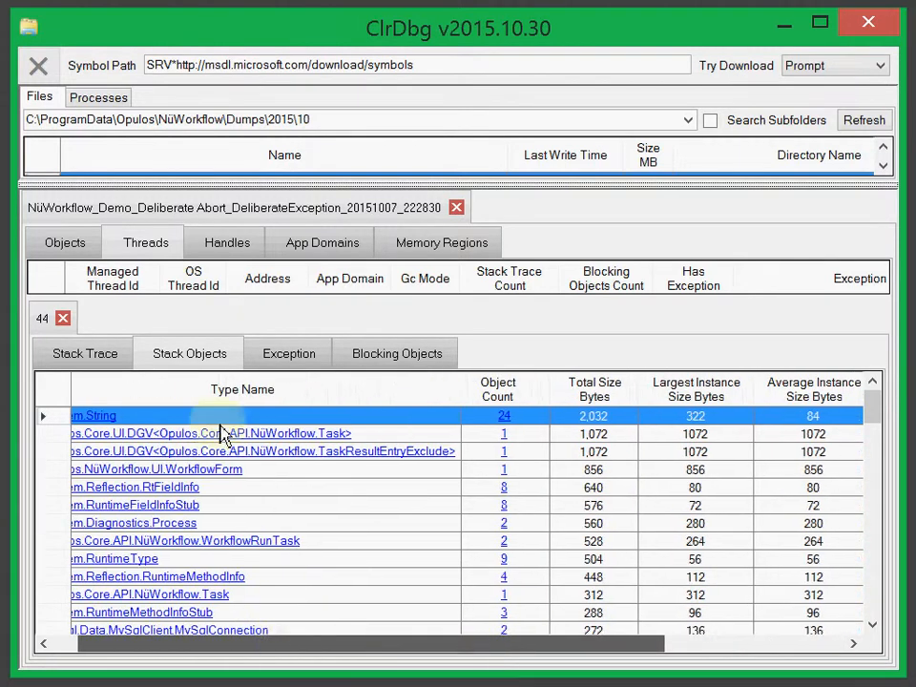
# Show the exception of thread 44 with its error message and stack trace
pyautogui.click(306, 370)
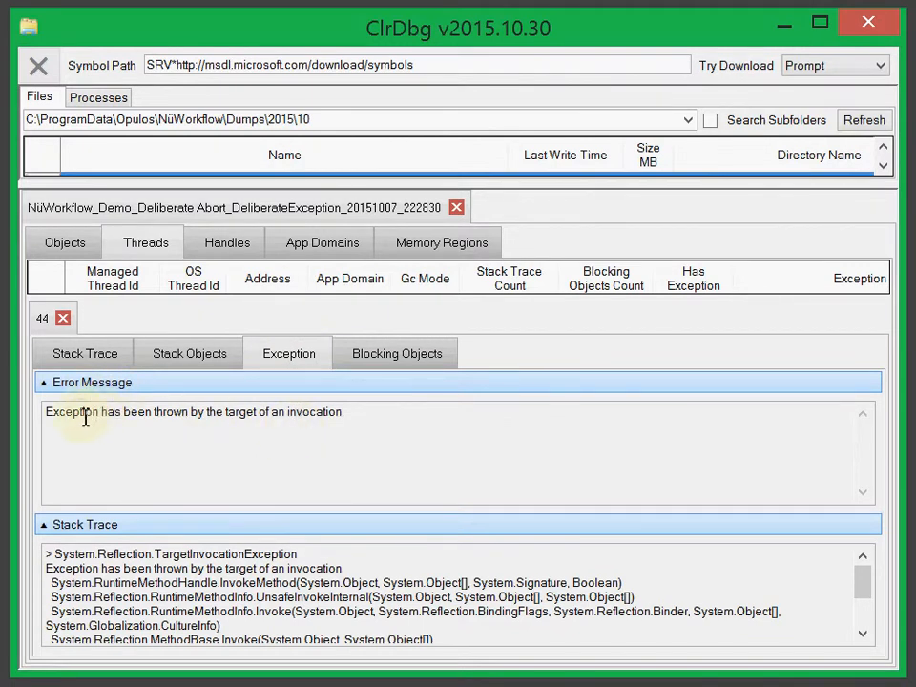
# Enlarge the exception's stack trace area to read the full trace and the inner DeliberateException message, and partly restore the Error Message area
pyautogui.moveTo(85, 417); pyautogui.dragTo(287, 417)
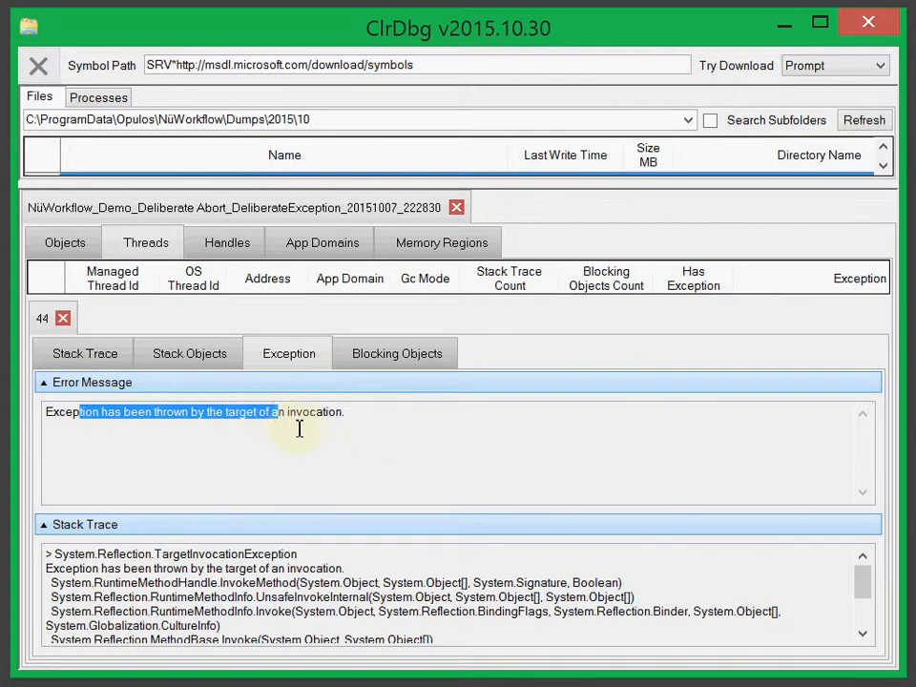
pyautogui.click(306, 416)
pyautogui.moveTo(237, 518); pyautogui.dragTo(263, 431)
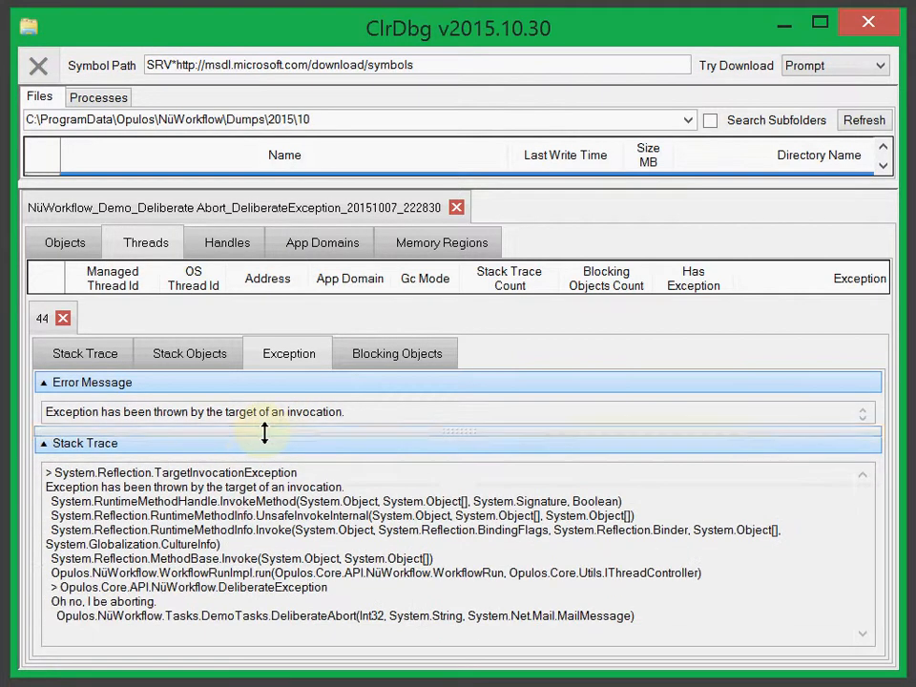
pyautogui.moveTo(178, 501)
pyautogui.mouseDown()
pyautogui.moveTo(226, 544)
pyautogui.moveTo(221, 558)
pyautogui.mouseUp()
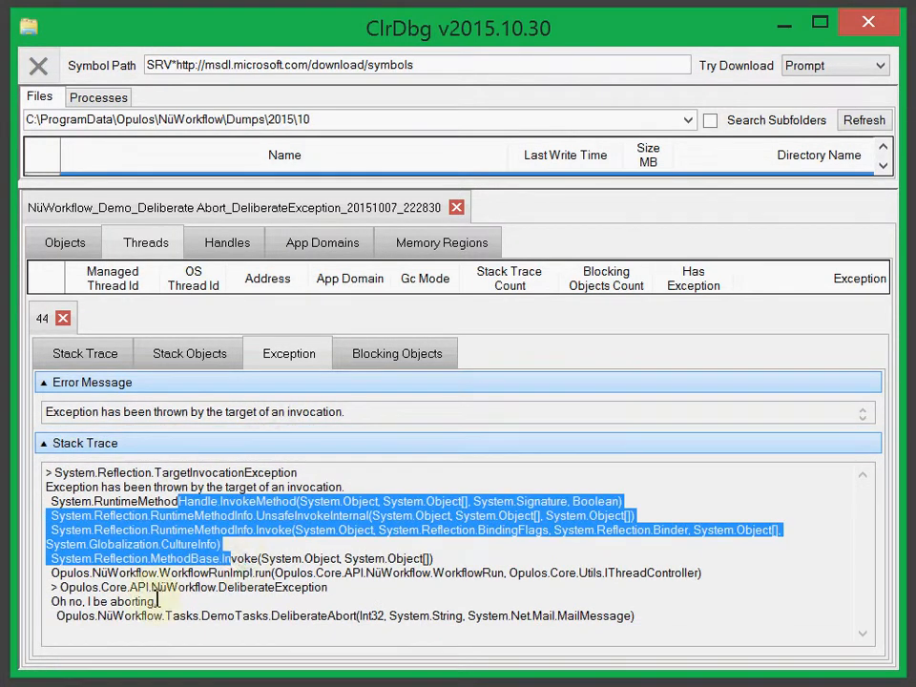
pyautogui.moveTo(155, 601); pyautogui.dragTo(51, 602)
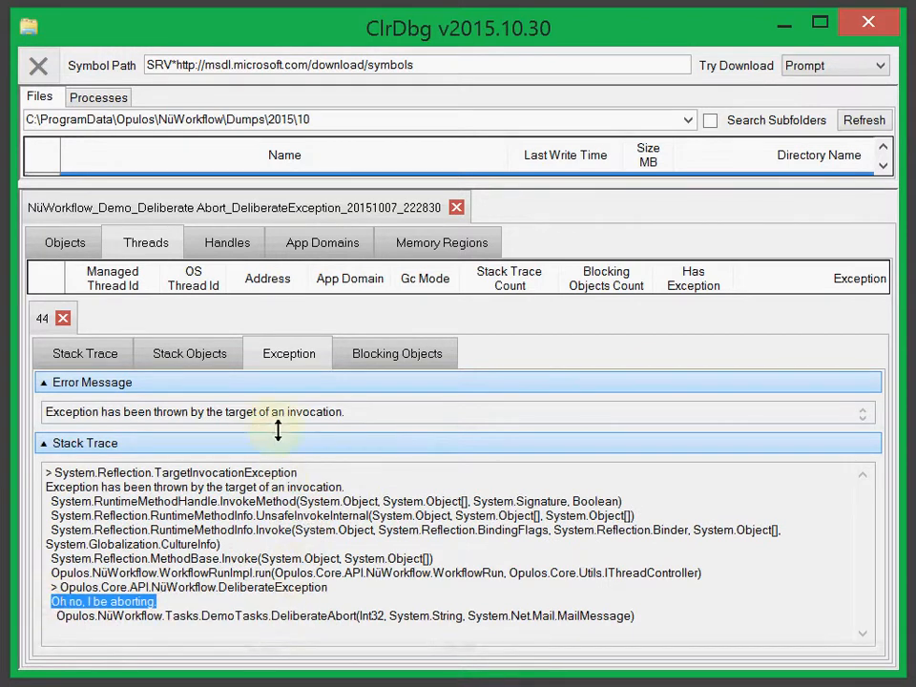
pyautogui.moveTo(268, 428); pyautogui.dragTo(266, 474)
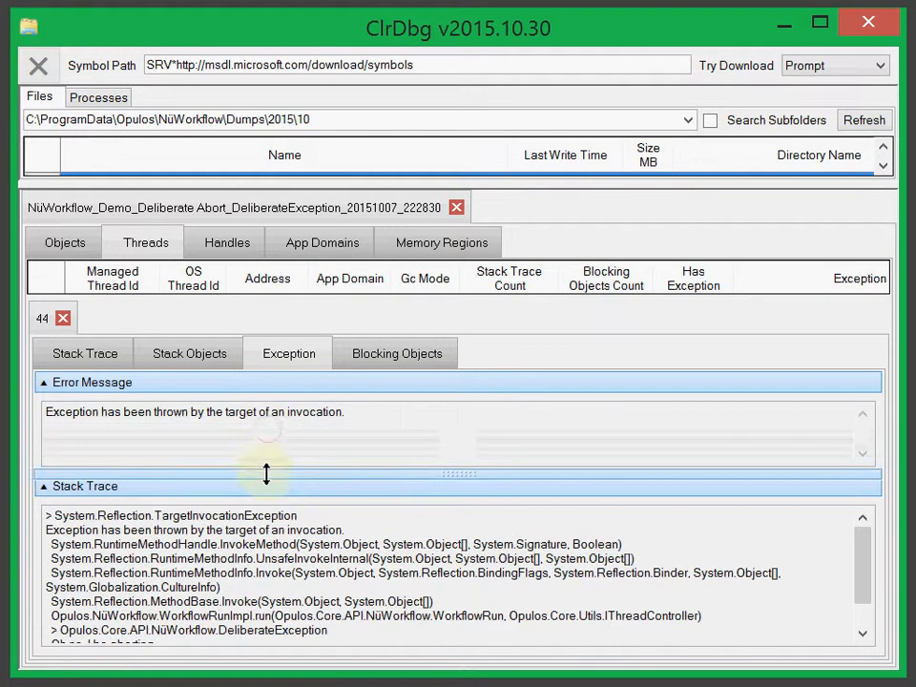
# Show the blocking objects of thread 44 and enlarge the thread list above its details
pyautogui.click(399, 364)
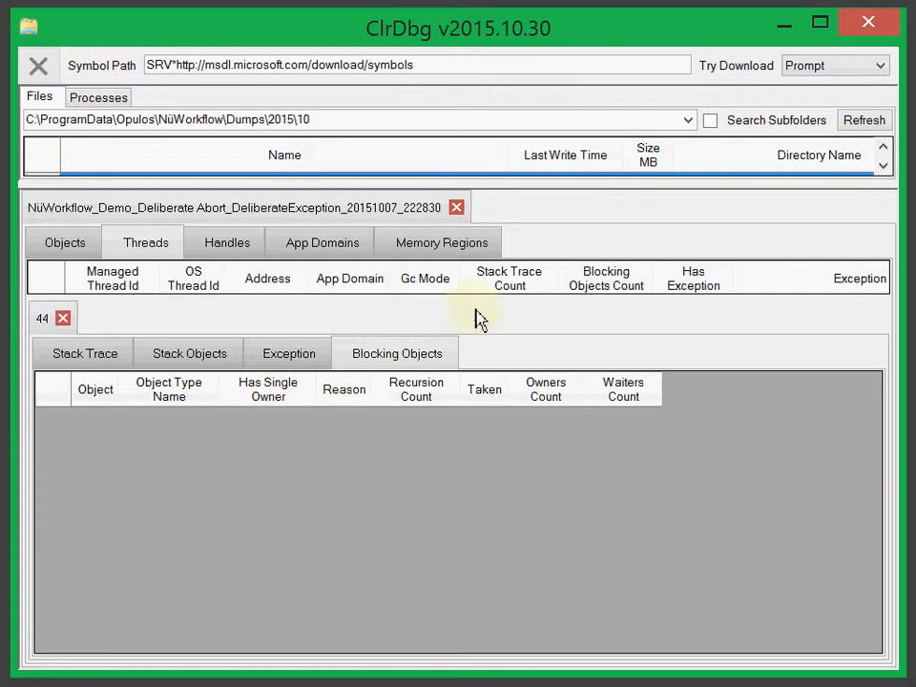
pyautogui.moveTo(428, 302); pyautogui.dragTo(432, 411)
# Find a thread with a nonzero Blocking Objects Count in the thread list and open the details of thread 10
pyautogui.click(448, 330)
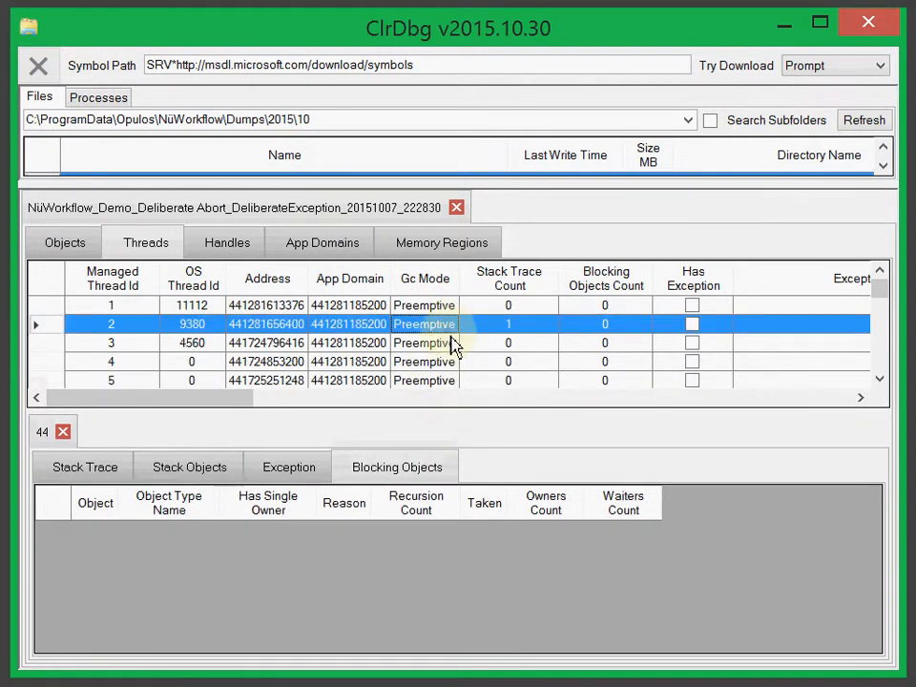
pyautogui.scroll(-3, 469, 349)
pyautogui.hscroll(1, 528, 333)
pyautogui.scroll(1, 575, 371)
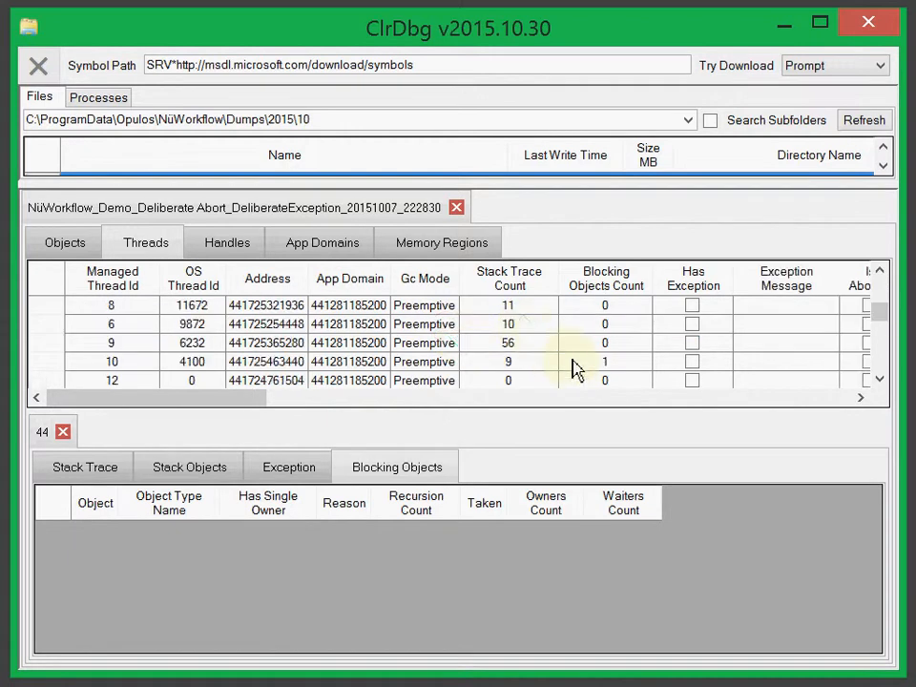
pyautogui.click(574, 366)
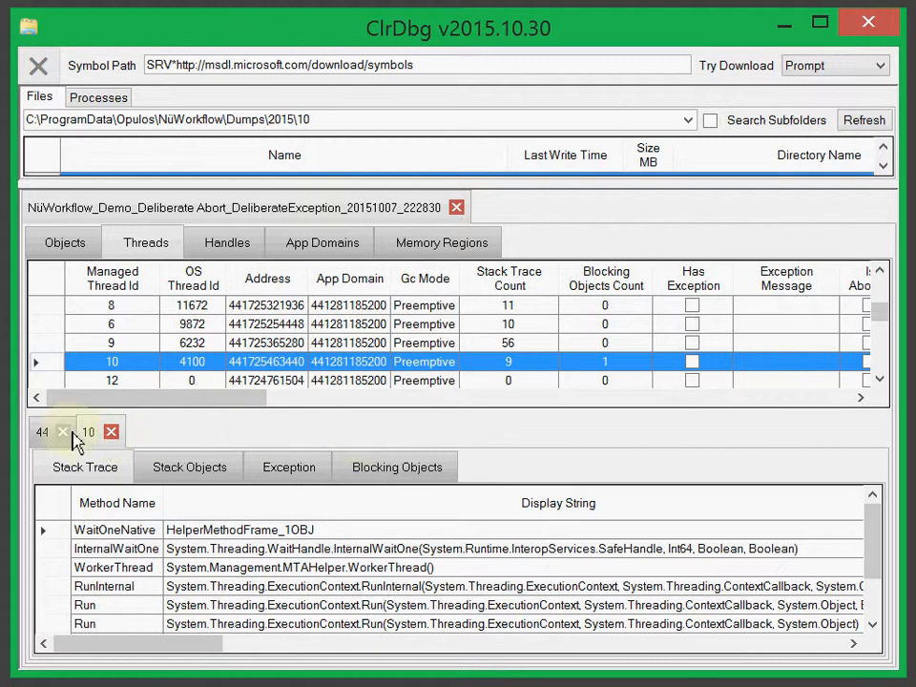
# Switch between the details of threads 44 and 10, and close those of thread 44
pyautogui.click(43, 434)
pyautogui.click(91, 437)
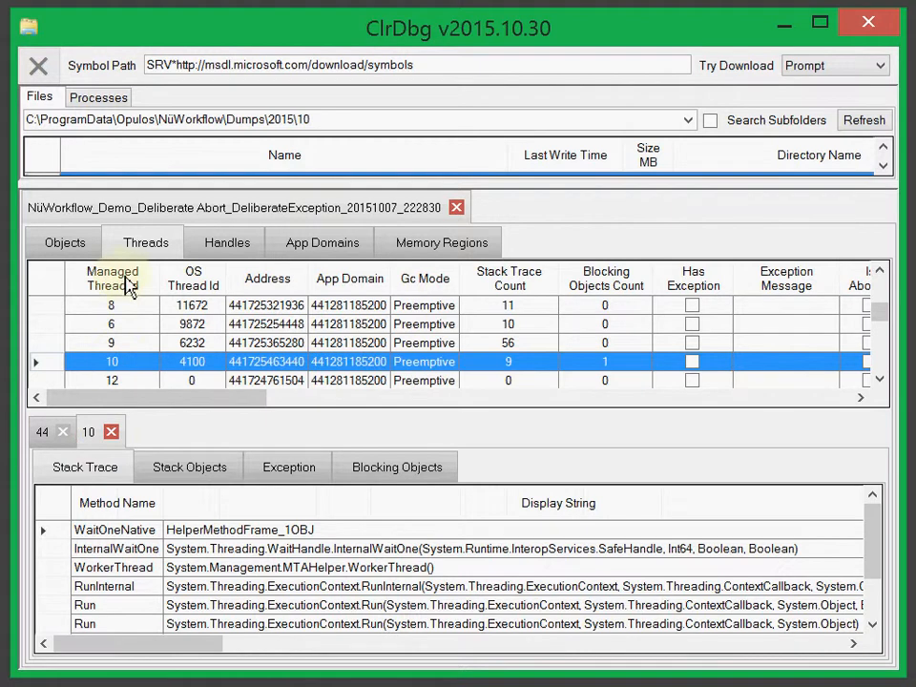
pyautogui.click(121, 365)
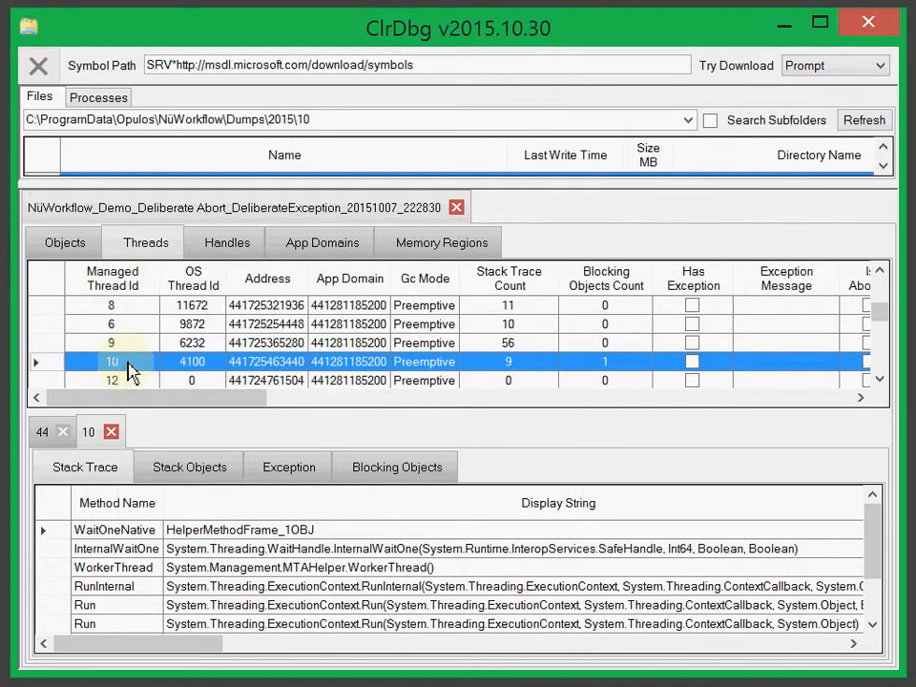
pyautogui.click(63, 433)
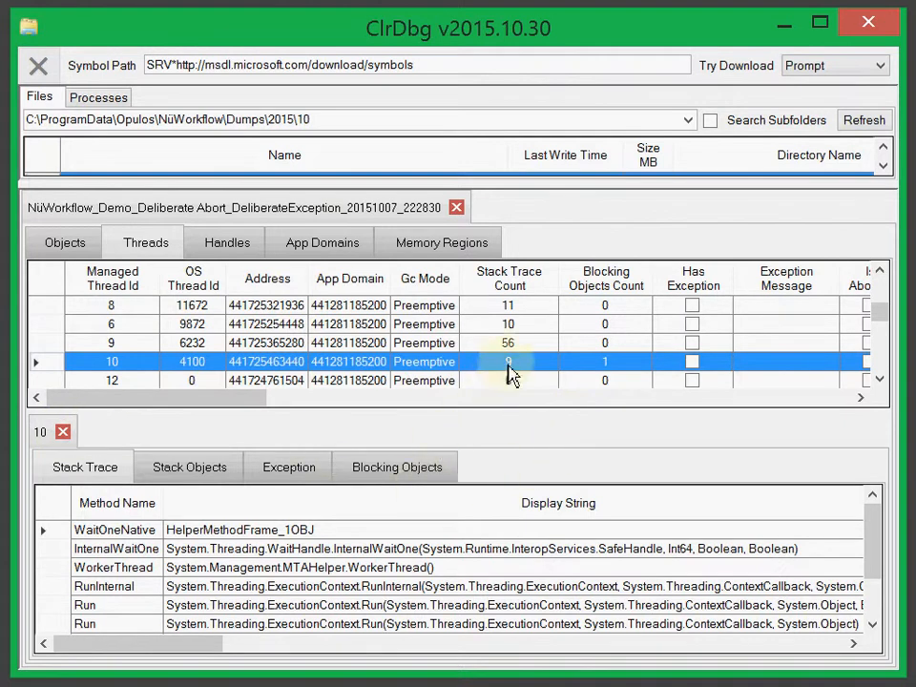
# Inspect the blocking object of thread 10 with its type, reason and owner columns, and close the thread's details
pyautogui.click(420, 469)
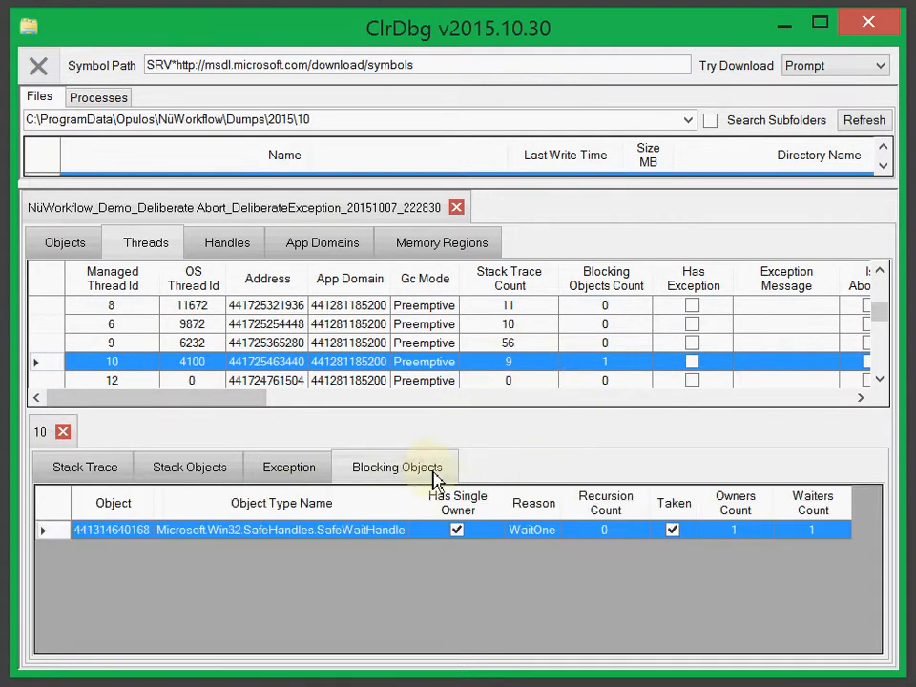
pyautogui.click(174, 540)
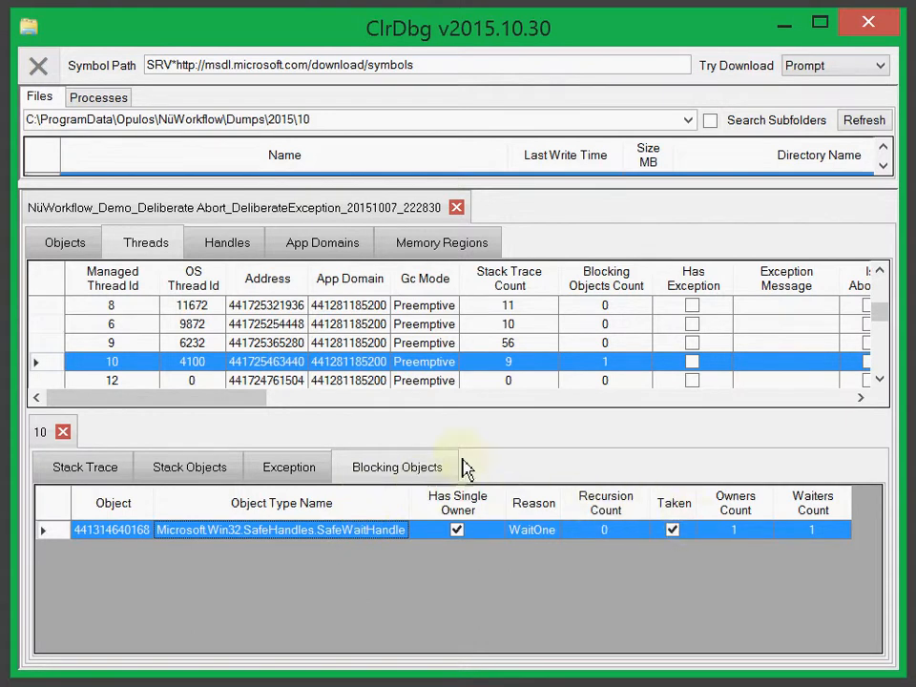
pyautogui.click(63, 432)
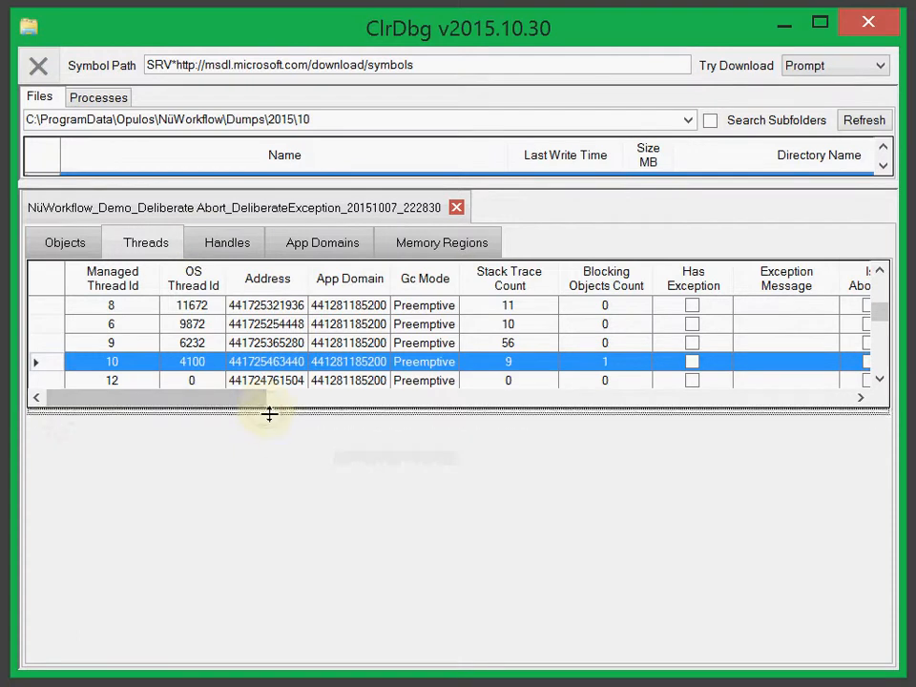
# Show the dump's handles and review their handle type, object type, size and reference count columns
pyautogui.click(220, 246)
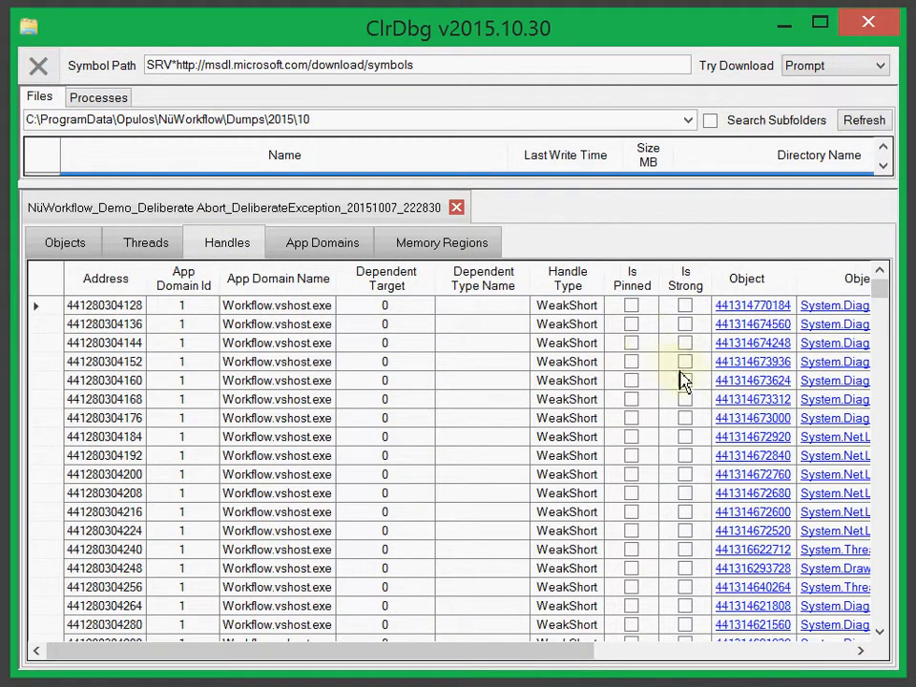
pyautogui.moveTo(568, 652); pyautogui.dragTo(886, 681)
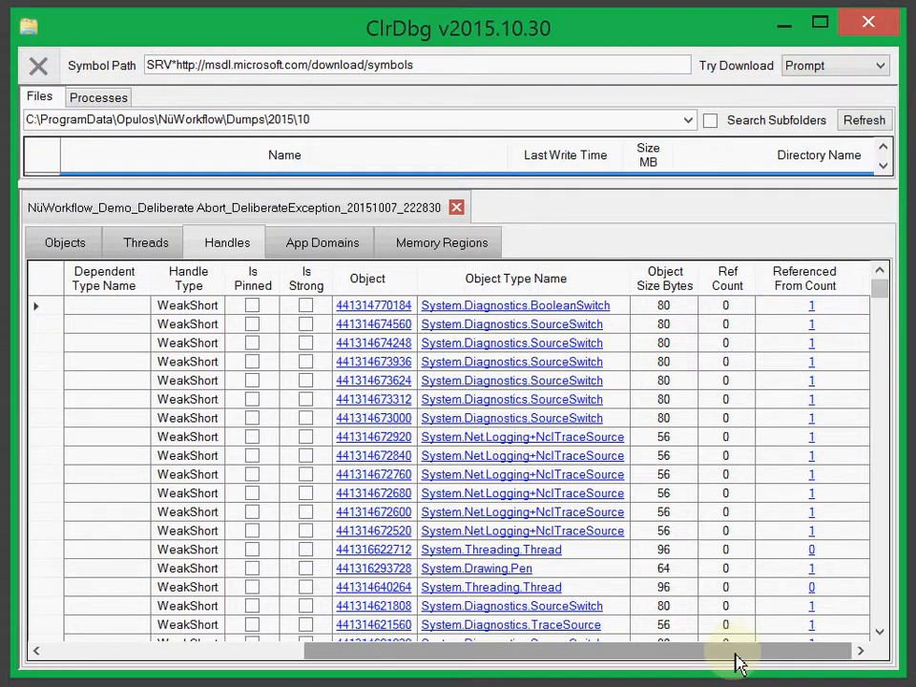
pyautogui.moveTo(735, 659); pyautogui.dragTo(763, 674)
pyautogui.moveTo(880, 301); pyautogui.dragTo(884, 316)
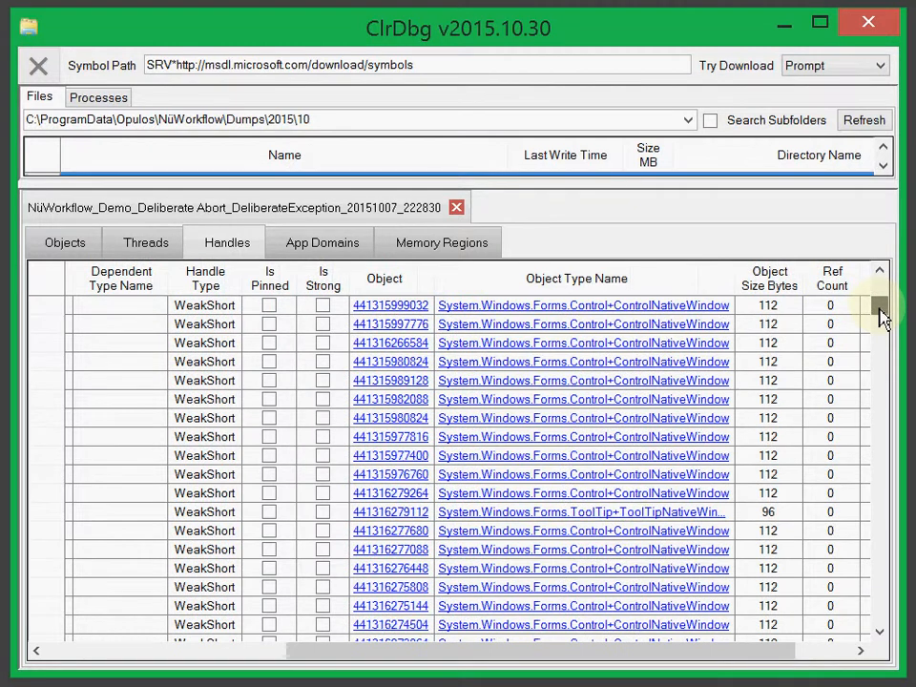
pyautogui.click(390, 307)
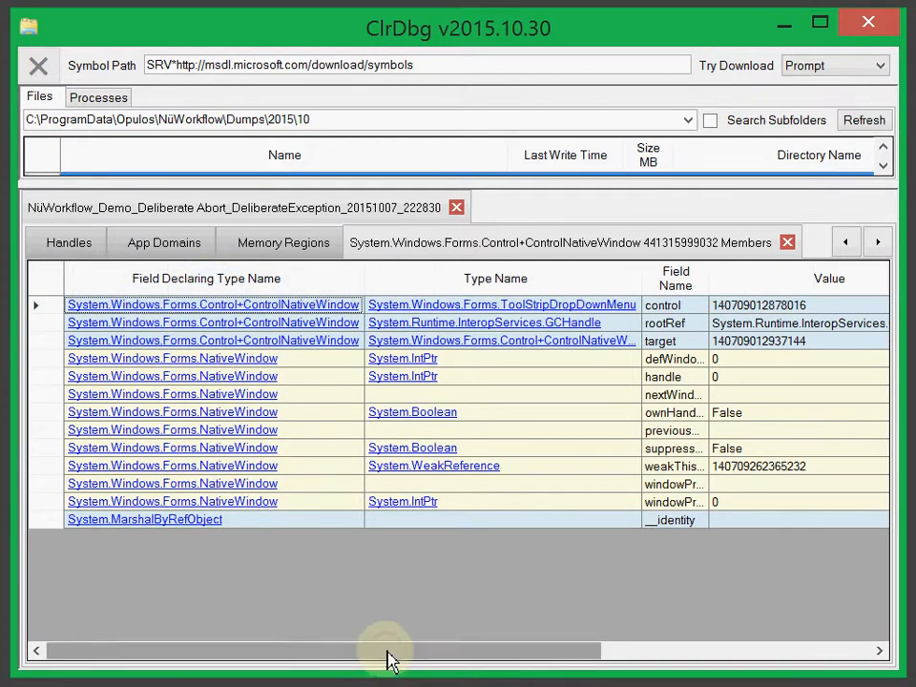
pyautogui.moveTo(387, 659); pyautogui.dragTo(713, 676)
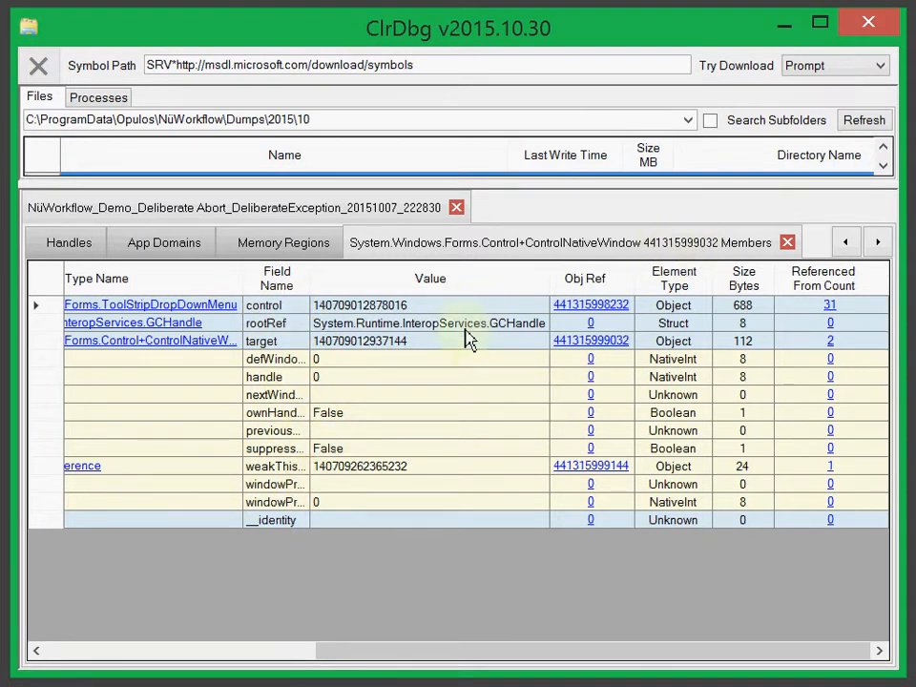
pyautogui.click(788, 246)
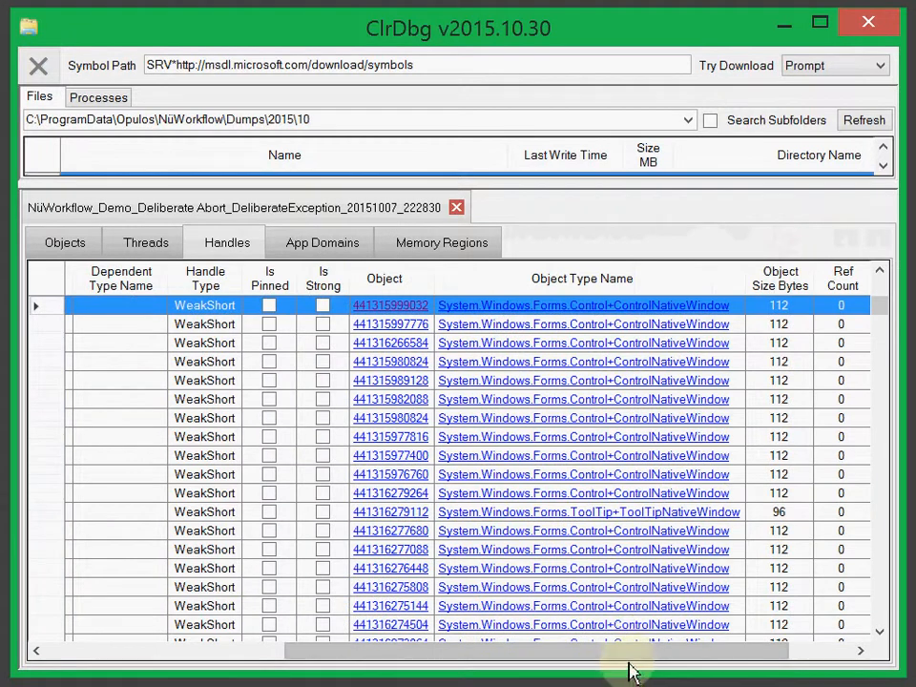
pyautogui.moveTo(629, 671); pyautogui.dragTo(768, 668)
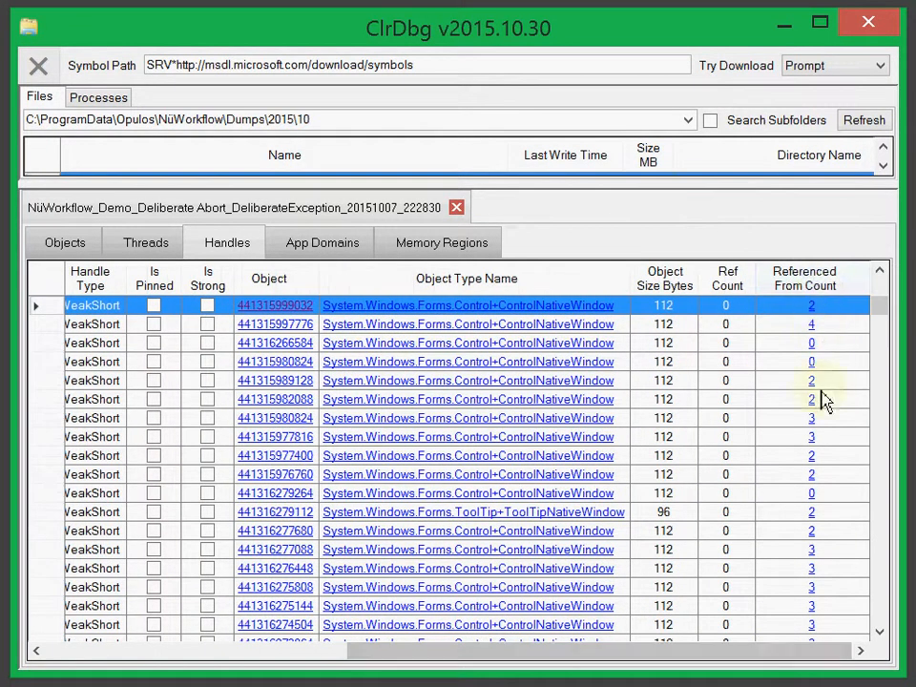
pyautogui.click(813, 309)
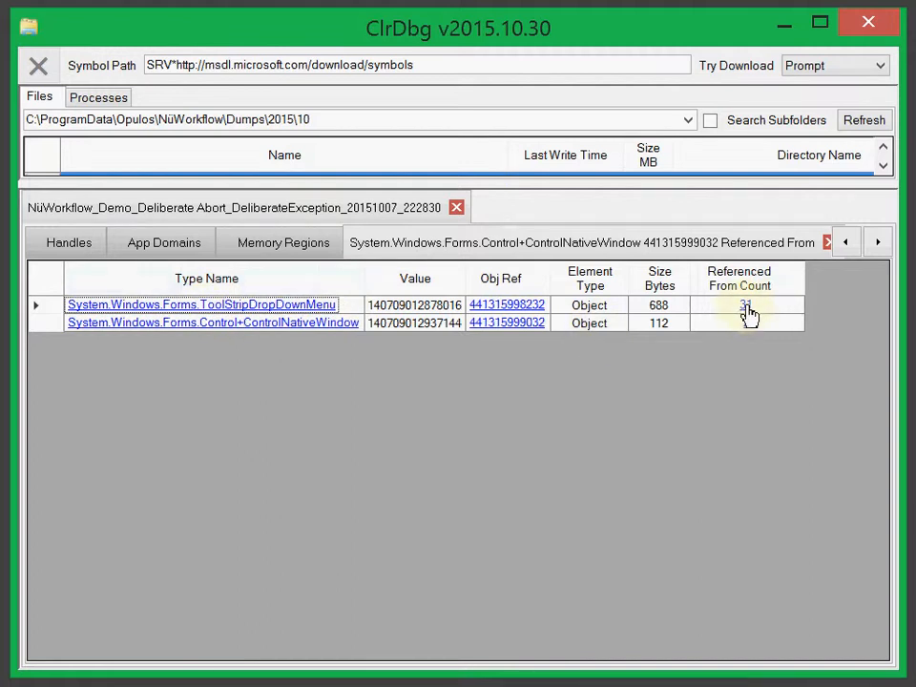
pyautogui.click(827, 242)
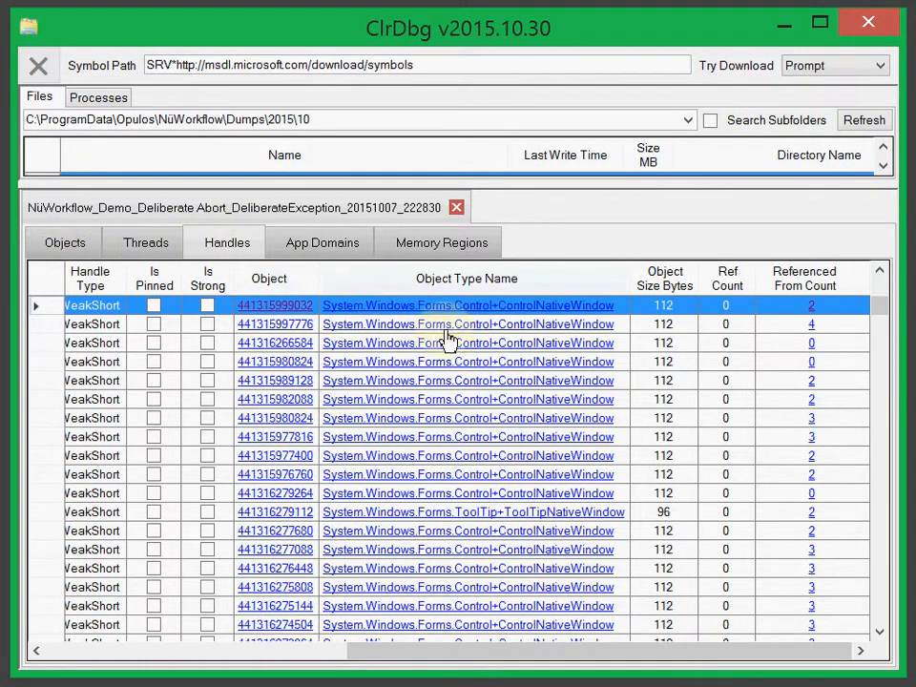
# Filter the handles by Handle Type to include only Pinned
pyautogui.moveTo(515, 652); pyautogui.dragTo(214, 681)
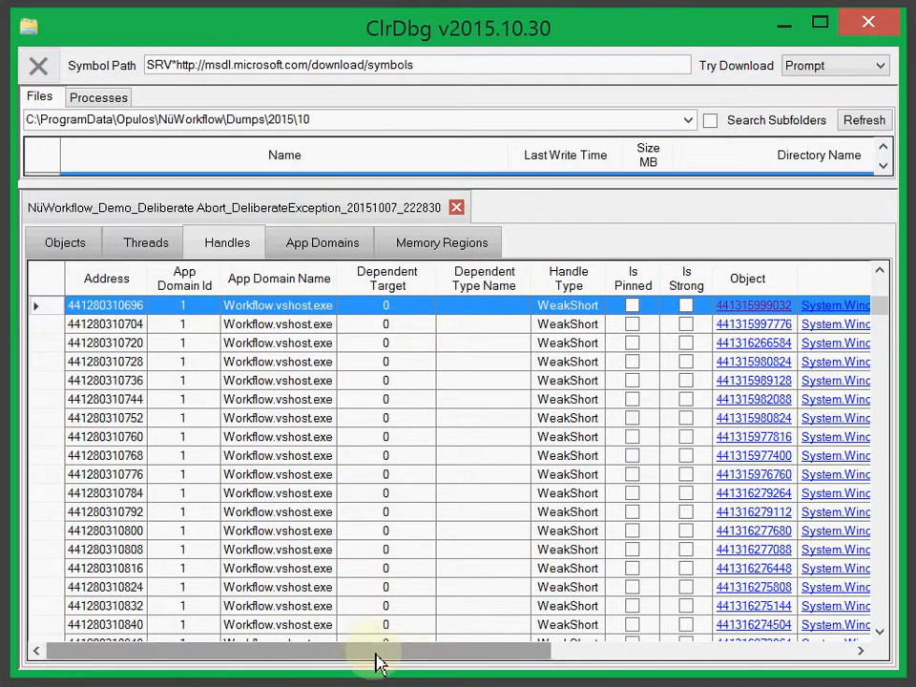
pyautogui.moveTo(378, 659); pyautogui.dragTo(450, 657)
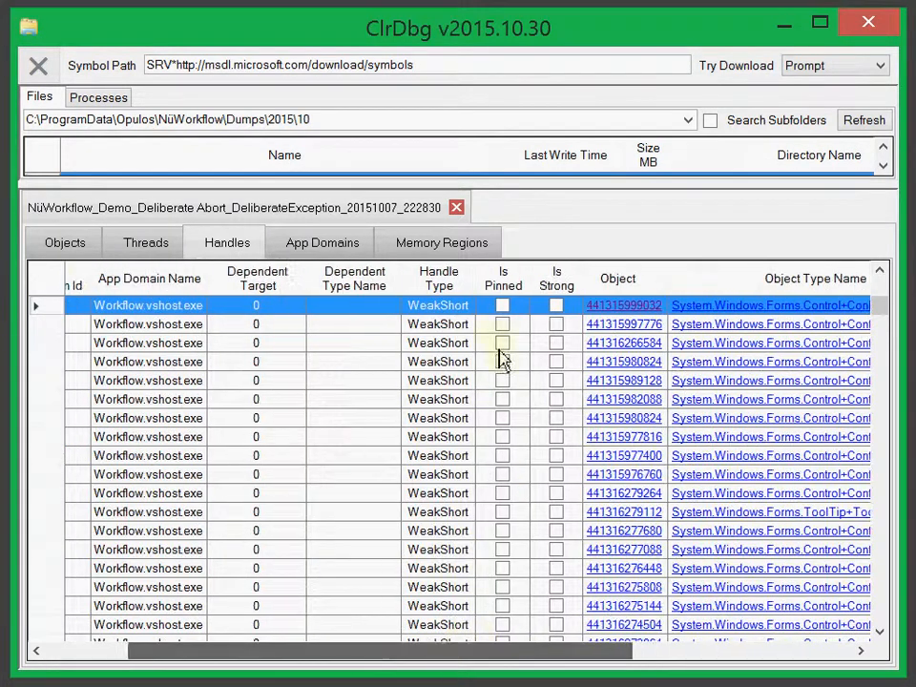
pyautogui.click(441, 286)
pyautogui.click(598, 302)
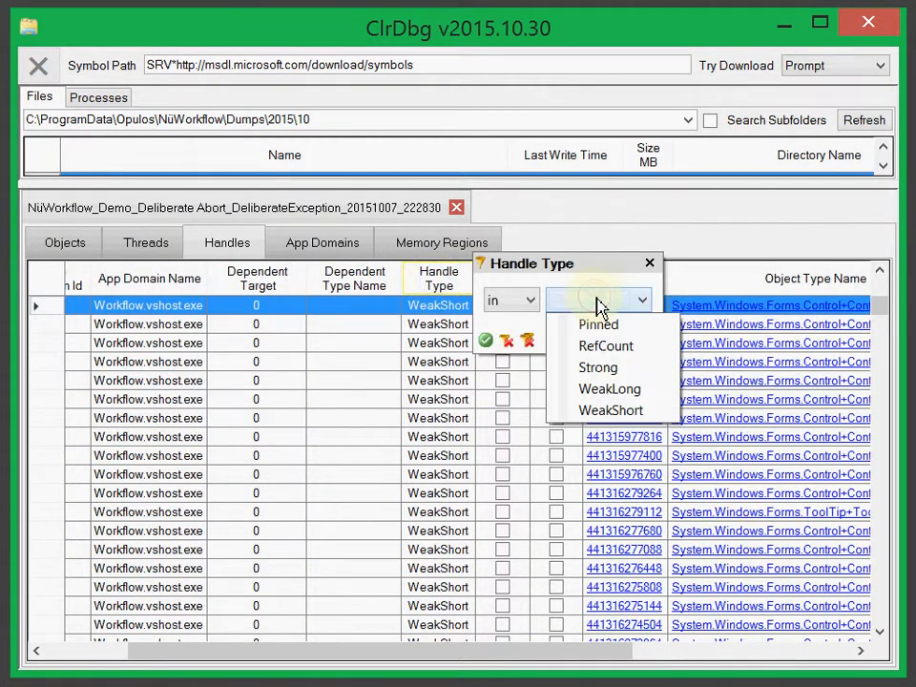
pyautogui.click(601, 325)
pyautogui.click(605, 299)
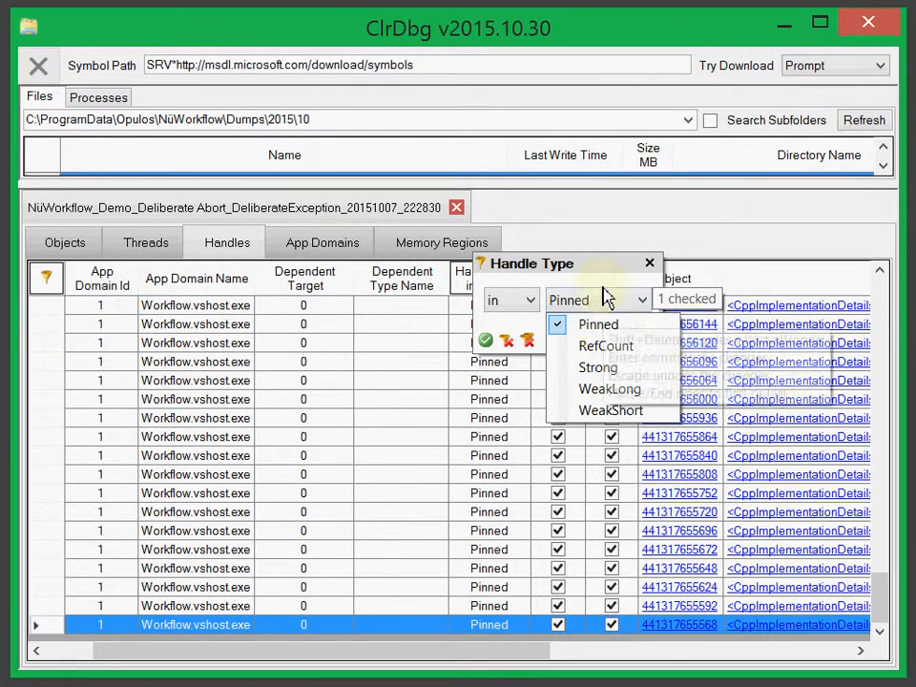
# Change the Handle Type filter to include only Strong handles, and close the filter dialog
pyautogui.moveTo(593, 269); pyautogui.dragTo(308, 329)
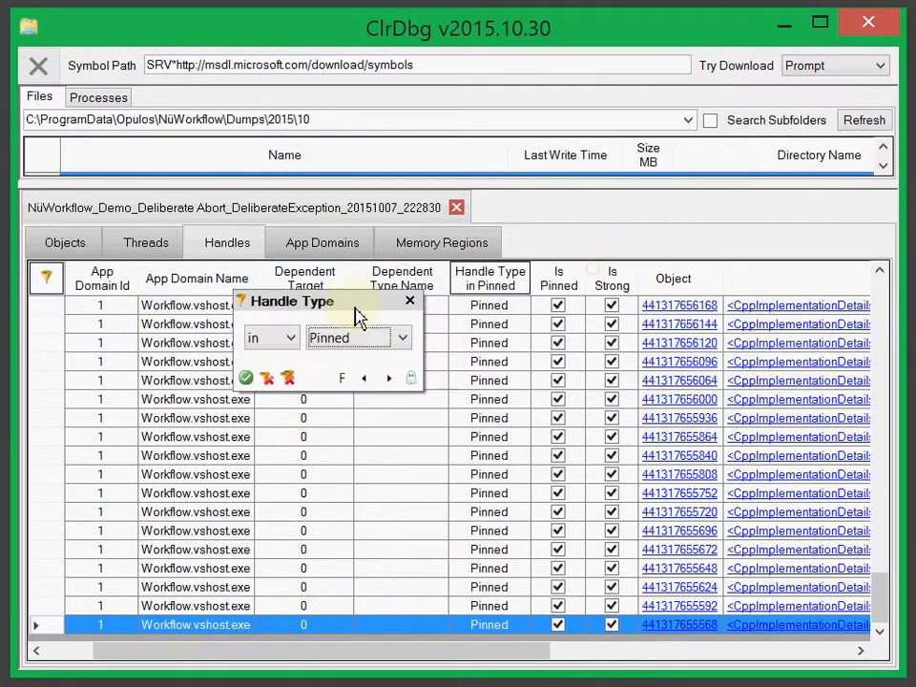
pyautogui.click(377, 340)
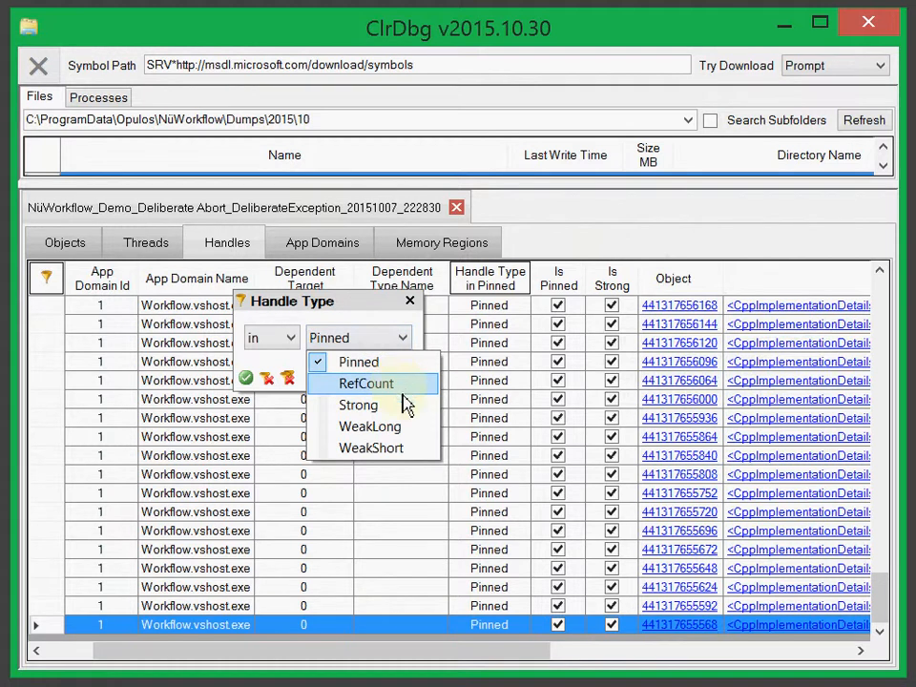
pyautogui.click(391, 409)
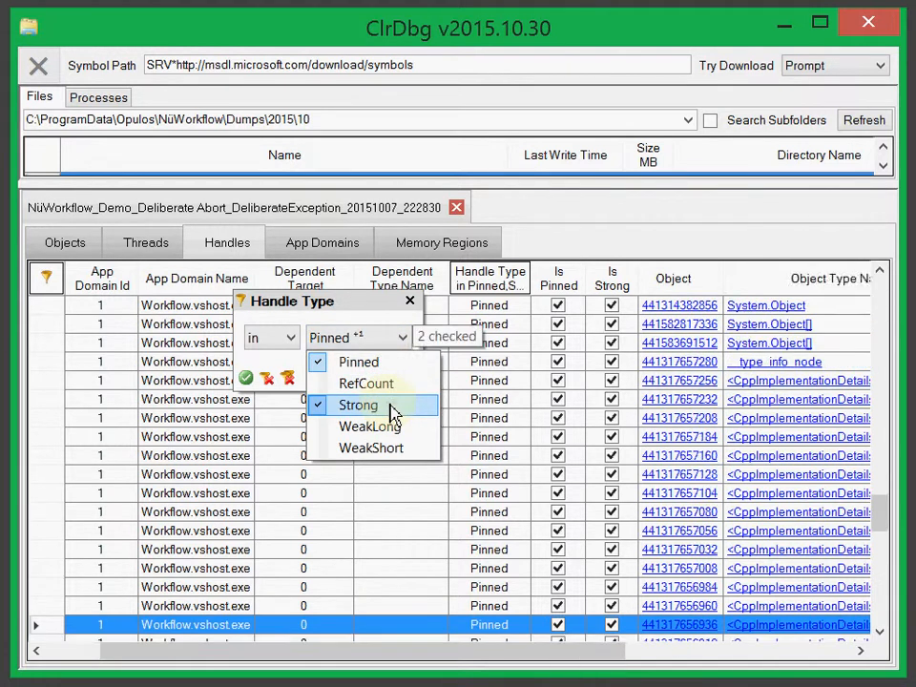
pyautogui.click(386, 362)
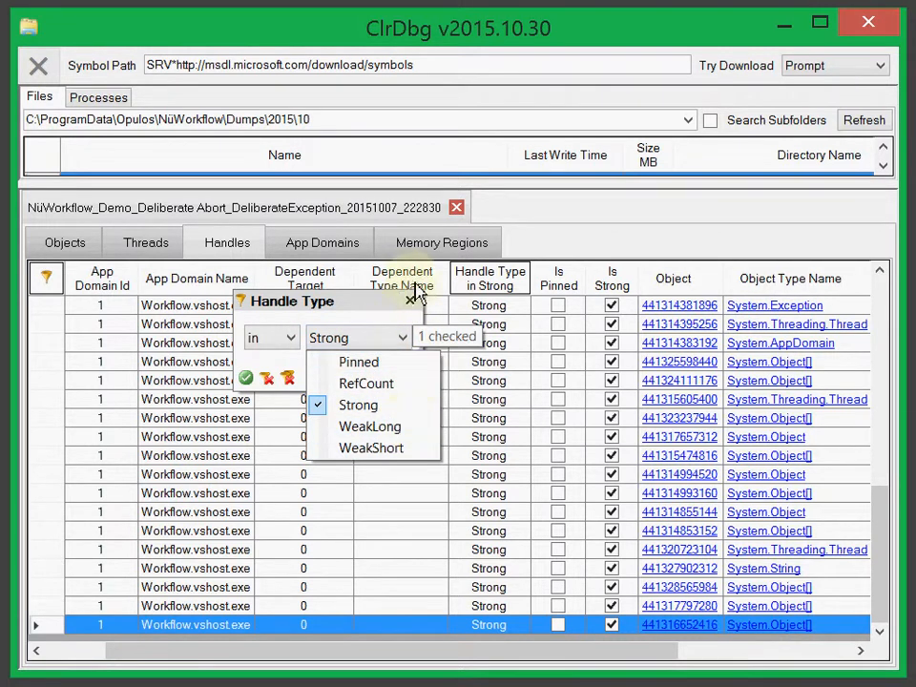
pyautogui.click(410, 305)
pyautogui.click(411, 306)
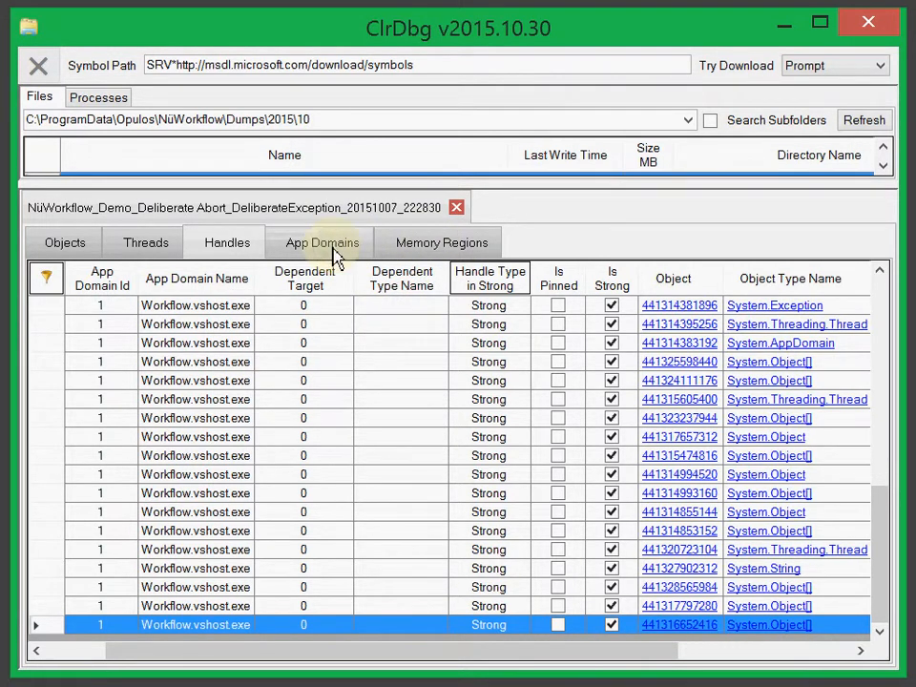
# Show the dump's app domains and review their name, address, application base and configuration file
pyautogui.click(332, 250)
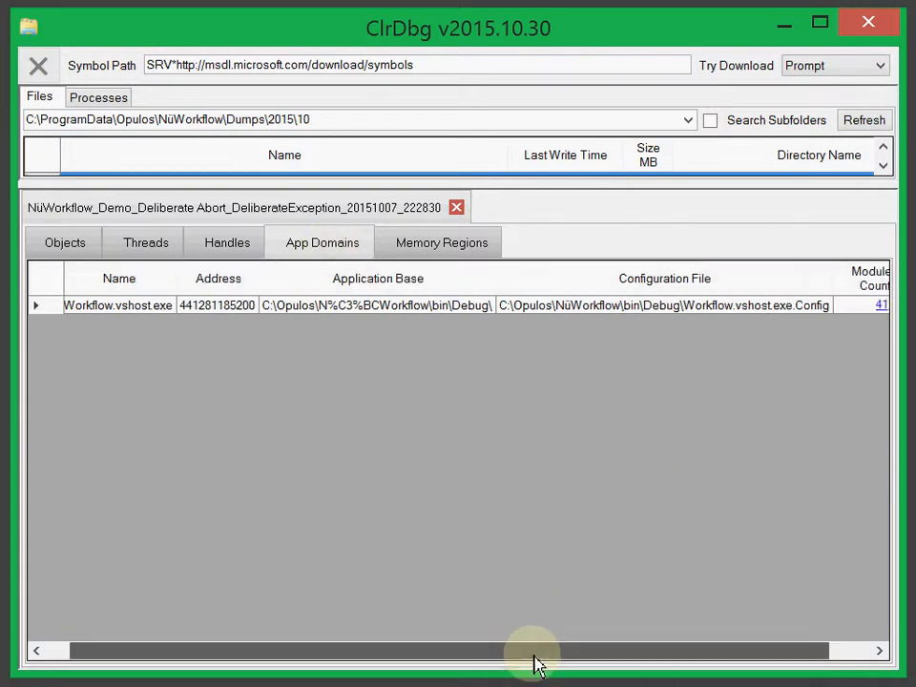
pyautogui.moveTo(534, 665); pyautogui.dragTo(465, 671)
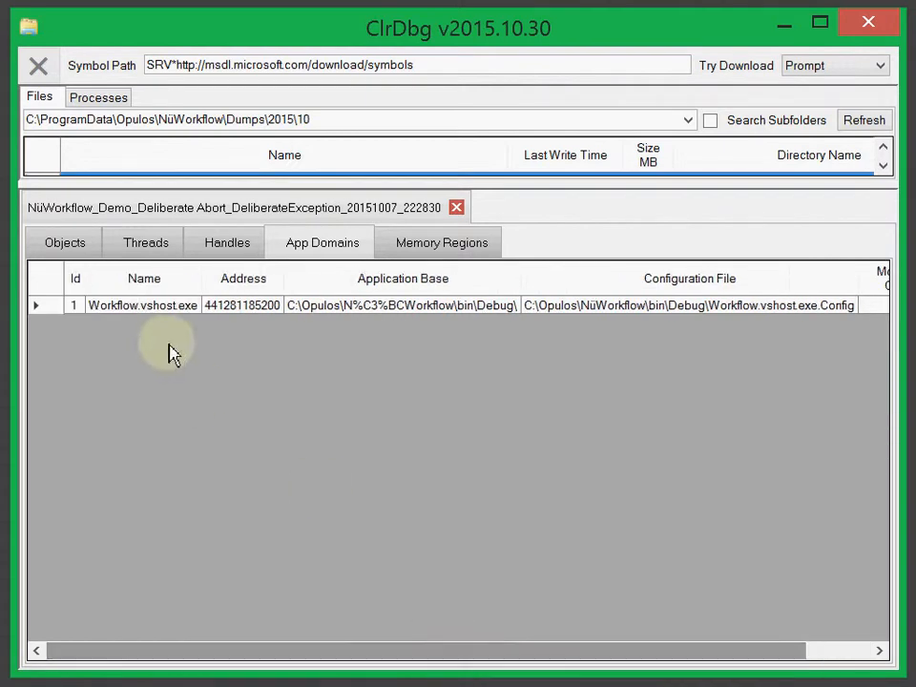
# List the modules loaded in the Workflow.vshost.exe app domain and bring their module names into view
pyautogui.moveTo(611, 650); pyautogui.dragTo(725, 665)
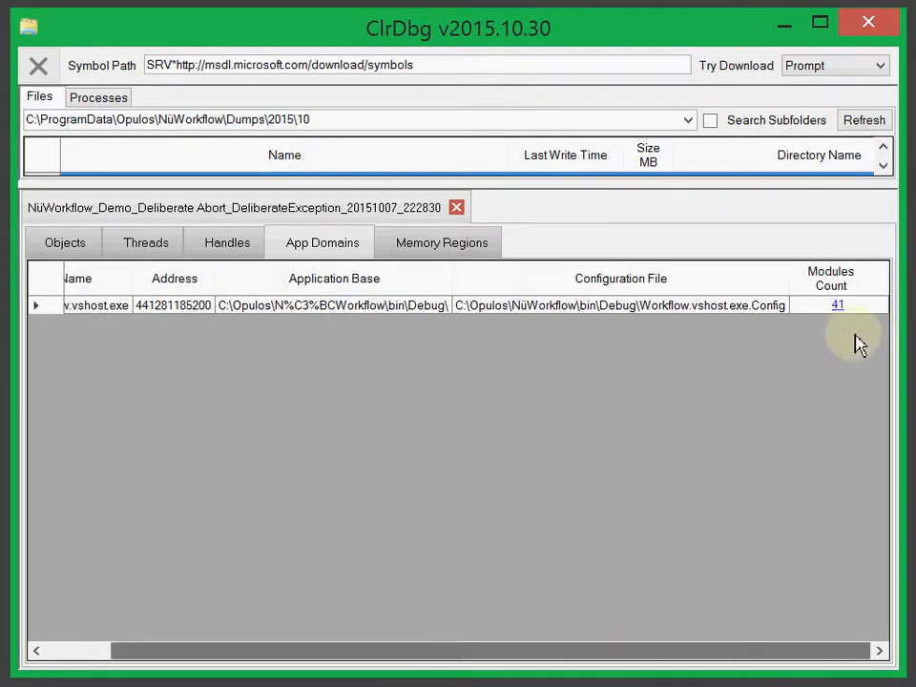
pyautogui.click(838, 307)
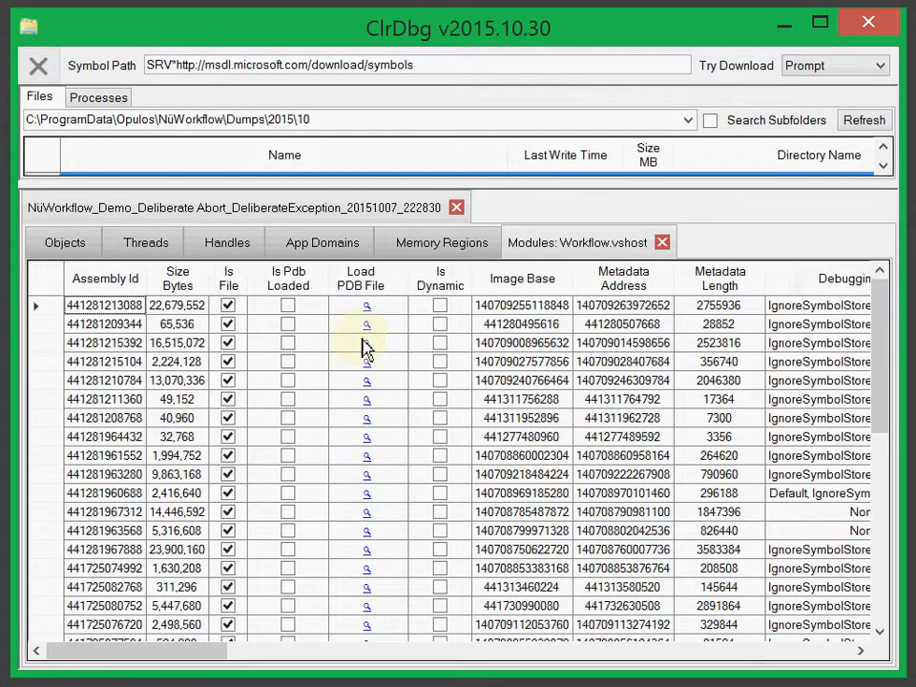
pyautogui.moveTo(215, 653); pyautogui.dragTo(190, 658)
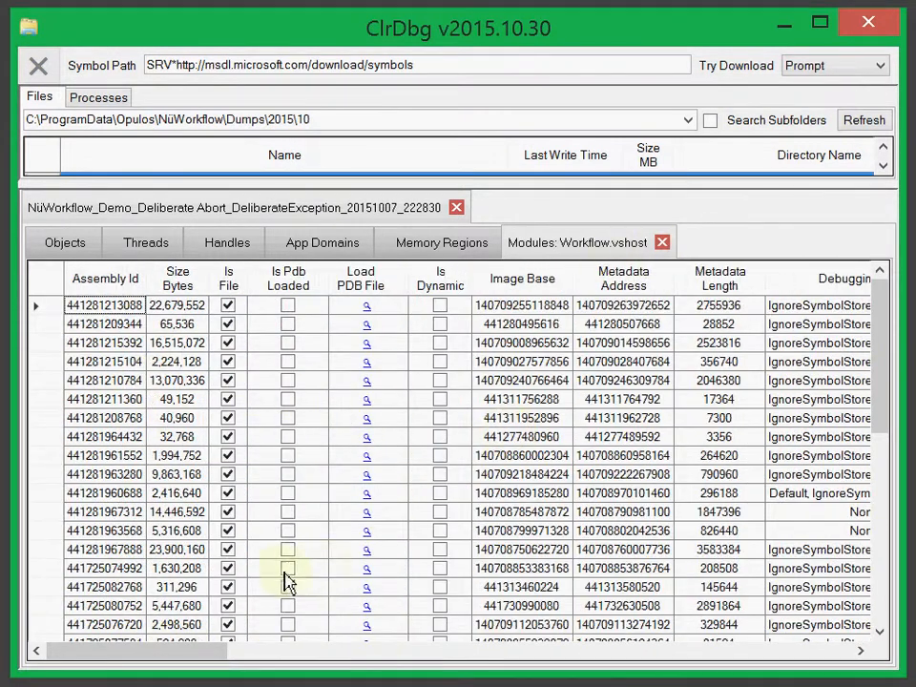
pyautogui.moveTo(213, 654); pyautogui.dragTo(464, 678)
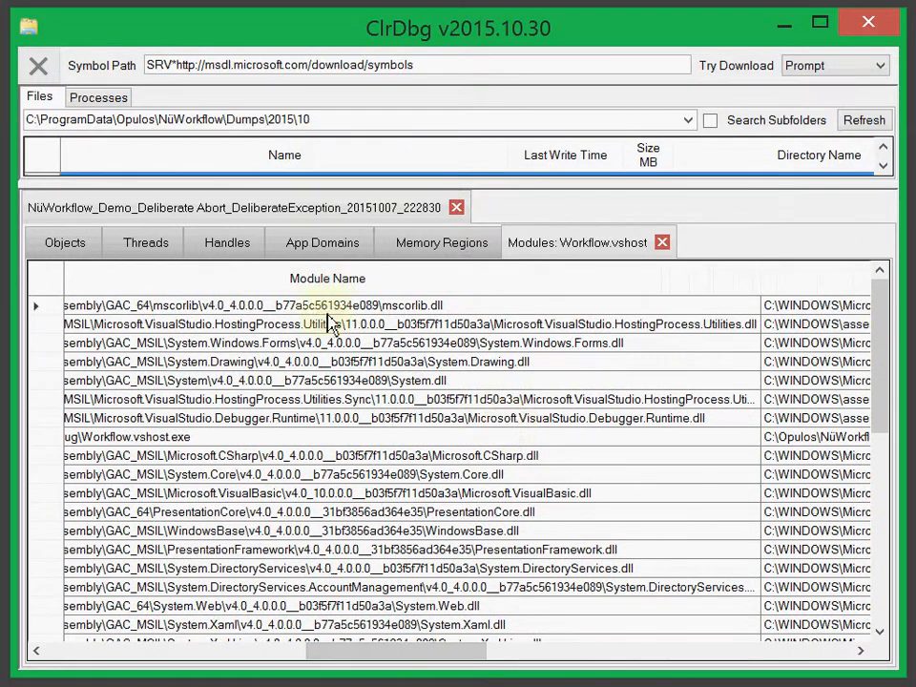
# Examine the module names and file name paths of the loaded modules, including the Microsoft.VisualStudio and System assemblies
pyautogui.click(313, 364)
pyautogui.click(315, 382)
pyautogui.click(319, 400)
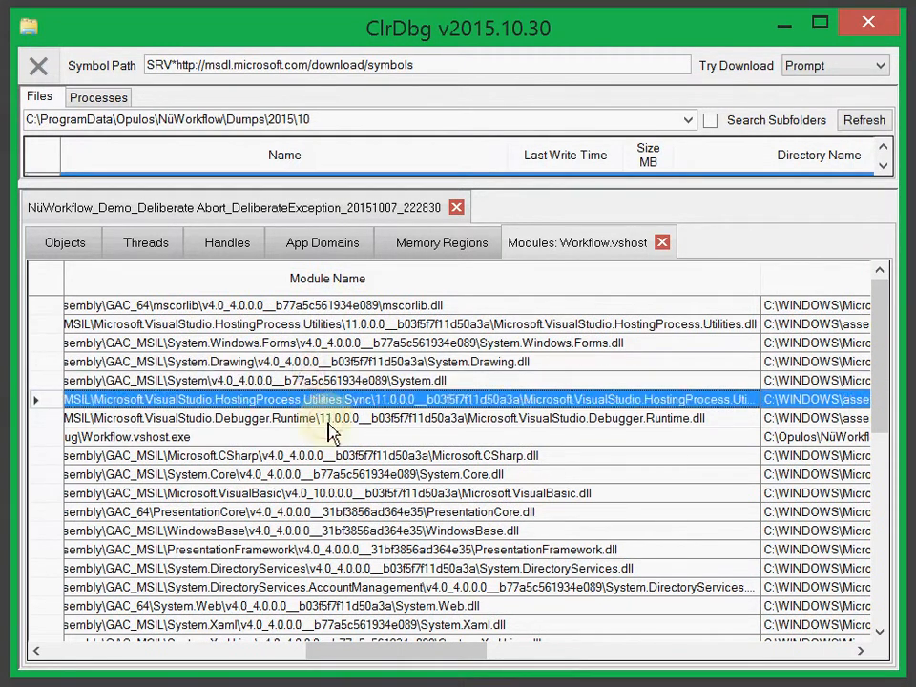
pyautogui.click(328, 423)
pyautogui.moveTo(409, 655); pyautogui.dragTo(847, 682)
pyautogui.scroll(-5, 558, 549)
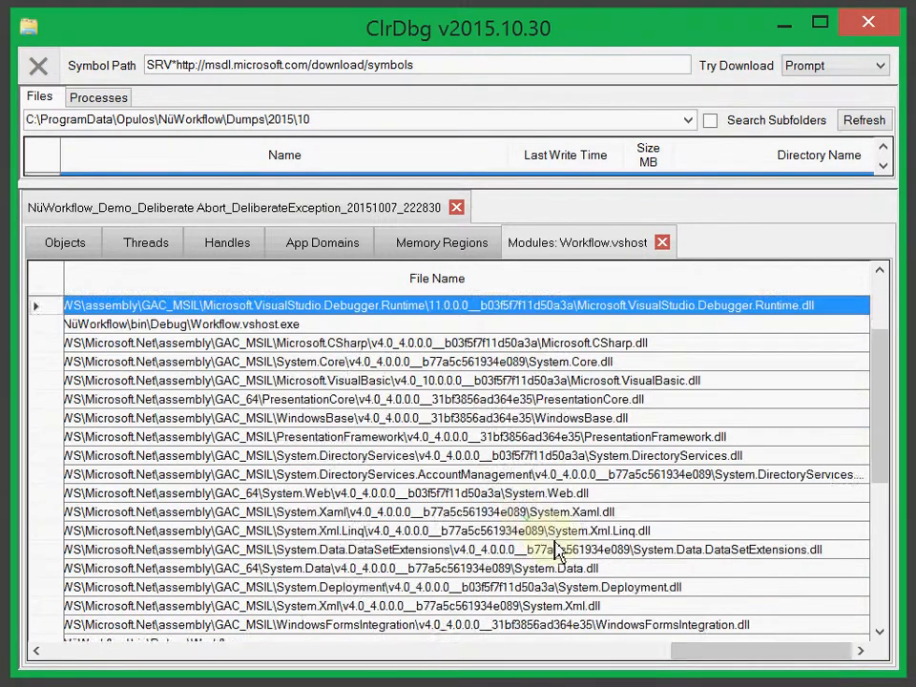
pyautogui.scroll(5, 558, 544)
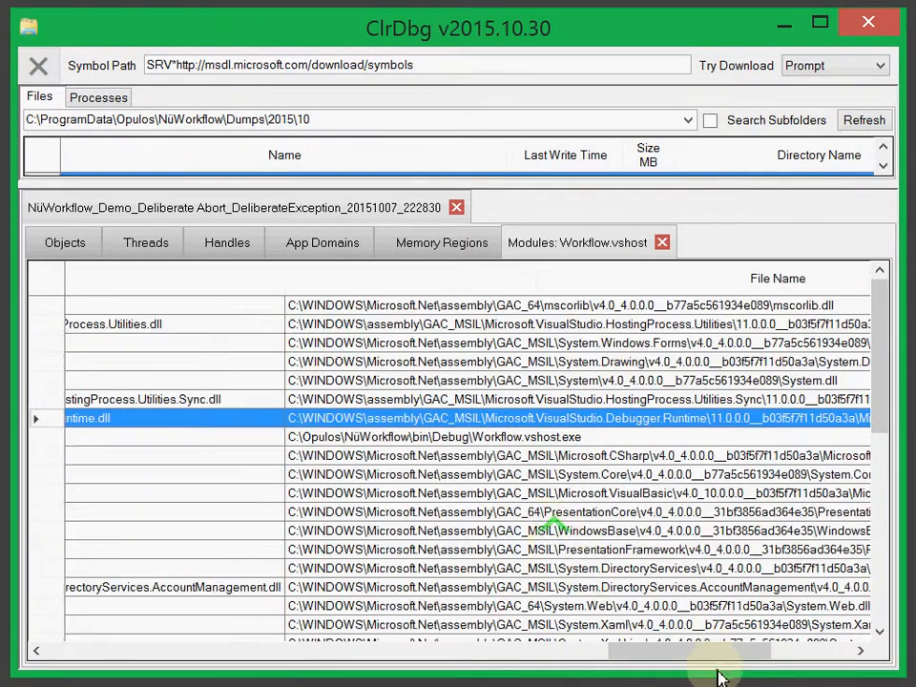
pyautogui.moveTo(716, 671); pyautogui.dragTo(51, 521)
# Set the column widths of the modules table to Manual
pyautogui.rightClick(50, 280)
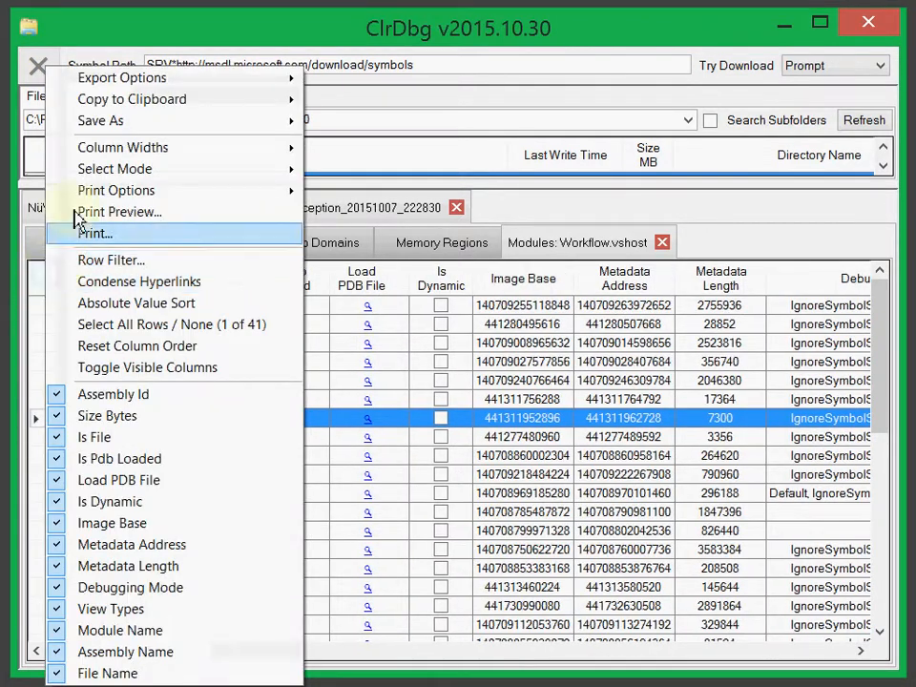
pyautogui.moveTo(147, 149)
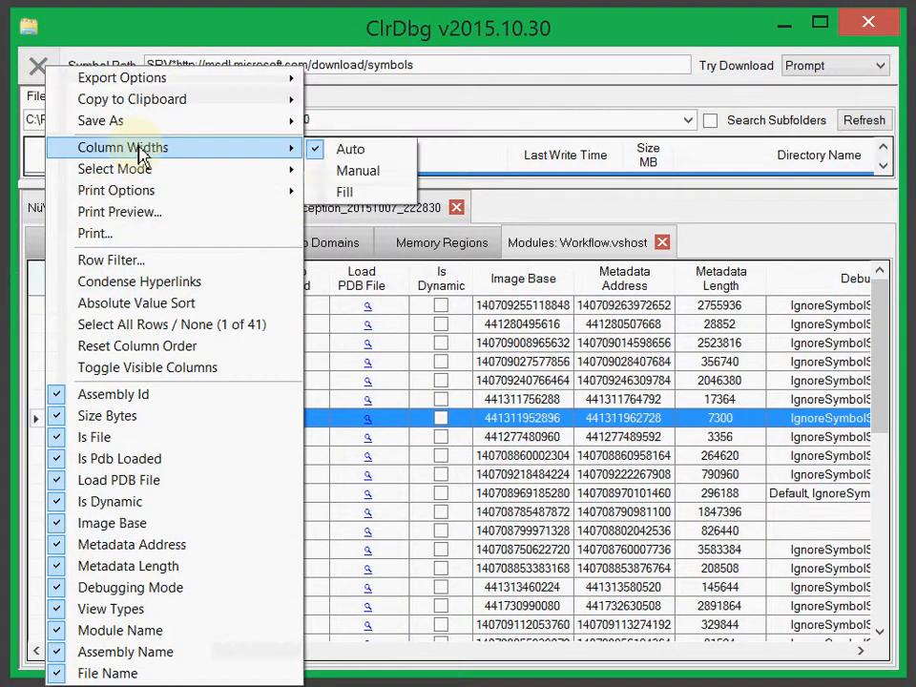
pyautogui.click(359, 172)
# Review the Debugging Mode values throughout the modules list, and return to the columns on PDB loading
pyautogui.moveTo(165, 651); pyautogui.dragTo(253, 658)
pyautogui.scroll(-5, 446, 477)
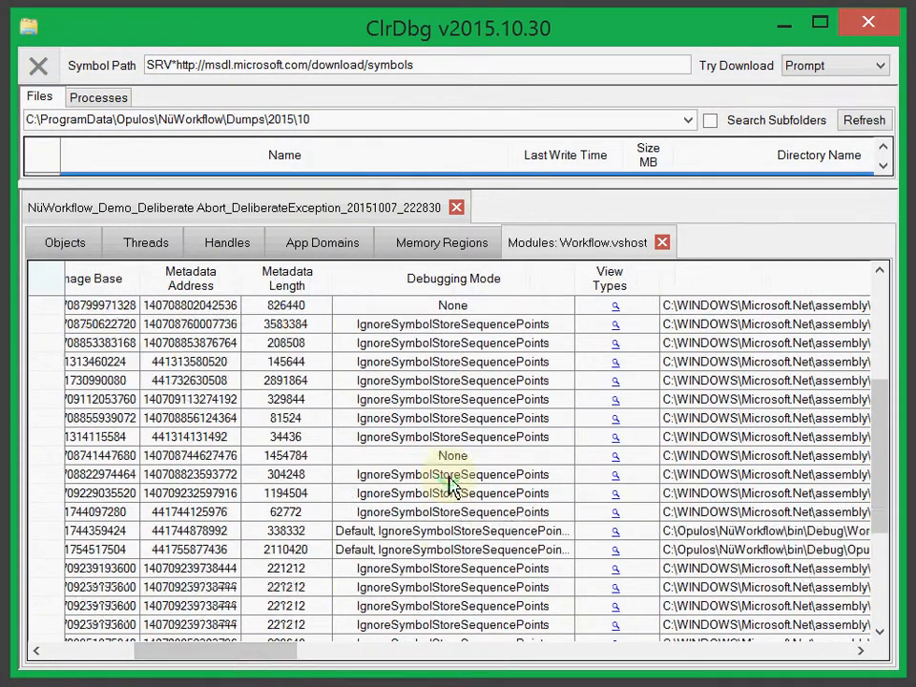
pyautogui.scroll(-3, 449, 468)
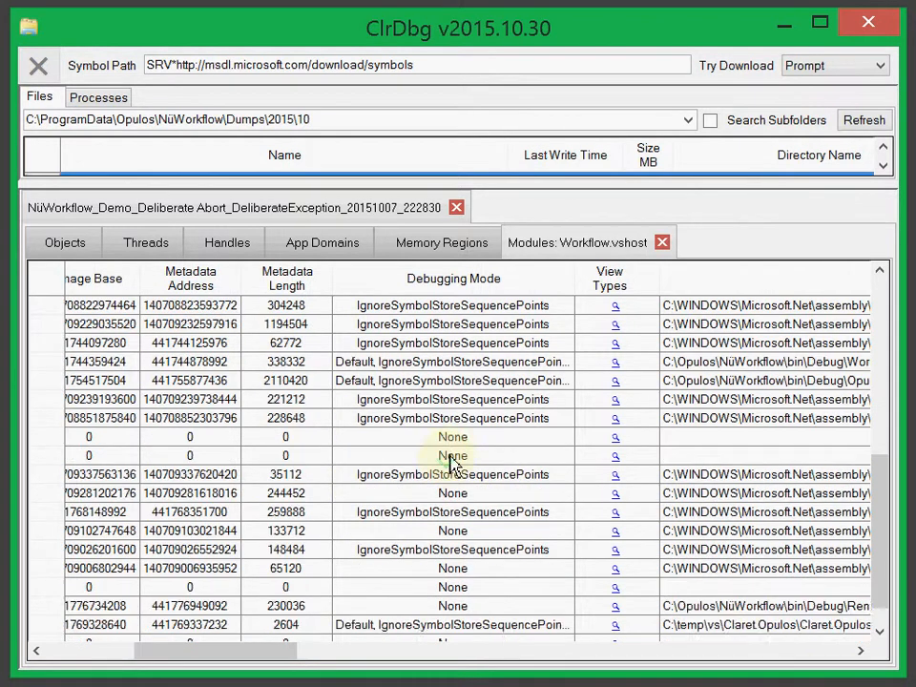
pyautogui.scroll(1, 444, 458)
pyautogui.scroll(7, 438, 453)
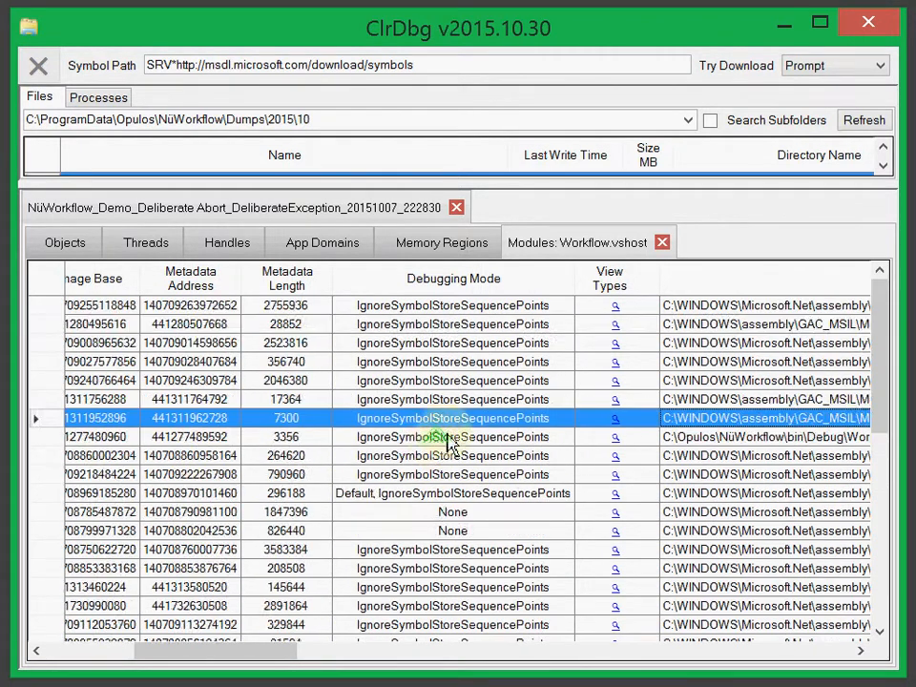
pyautogui.moveTo(286, 651); pyautogui.dragTo(229, 635)
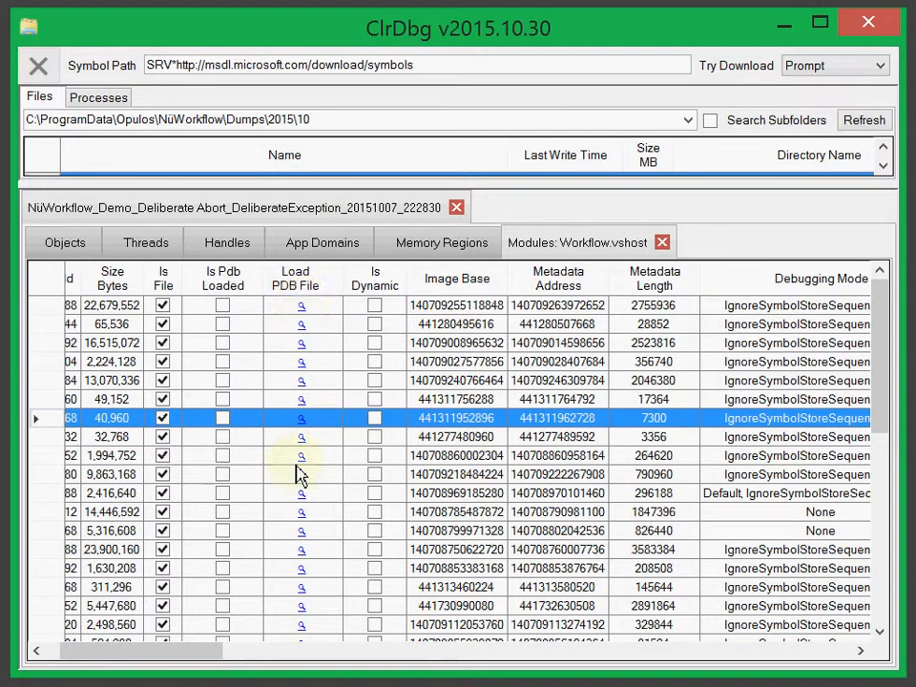
pyautogui.moveTo(184, 654); pyautogui.dragTo(118, 654)
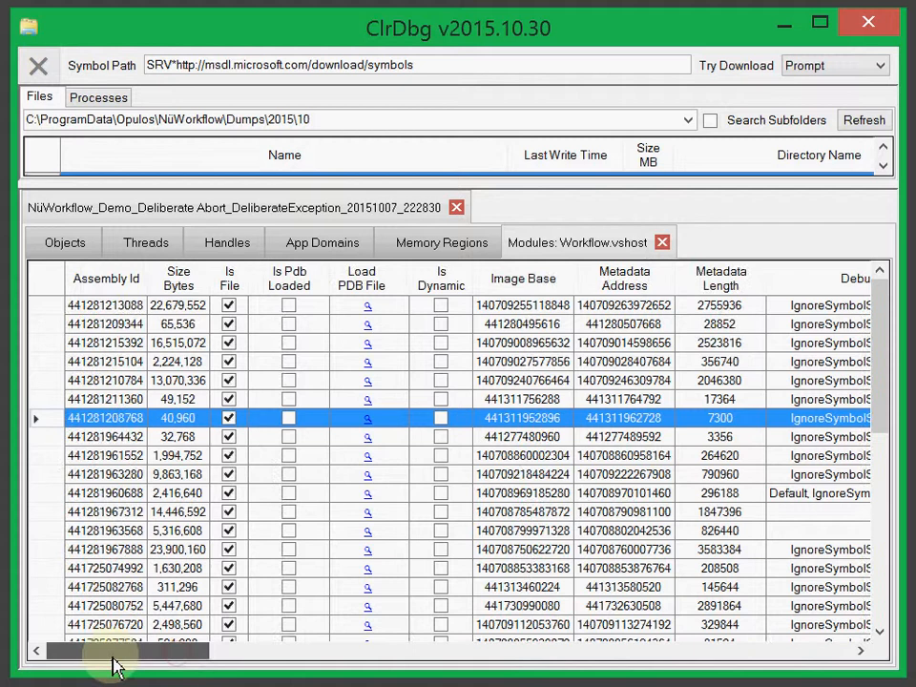
pyautogui.click(366, 309)
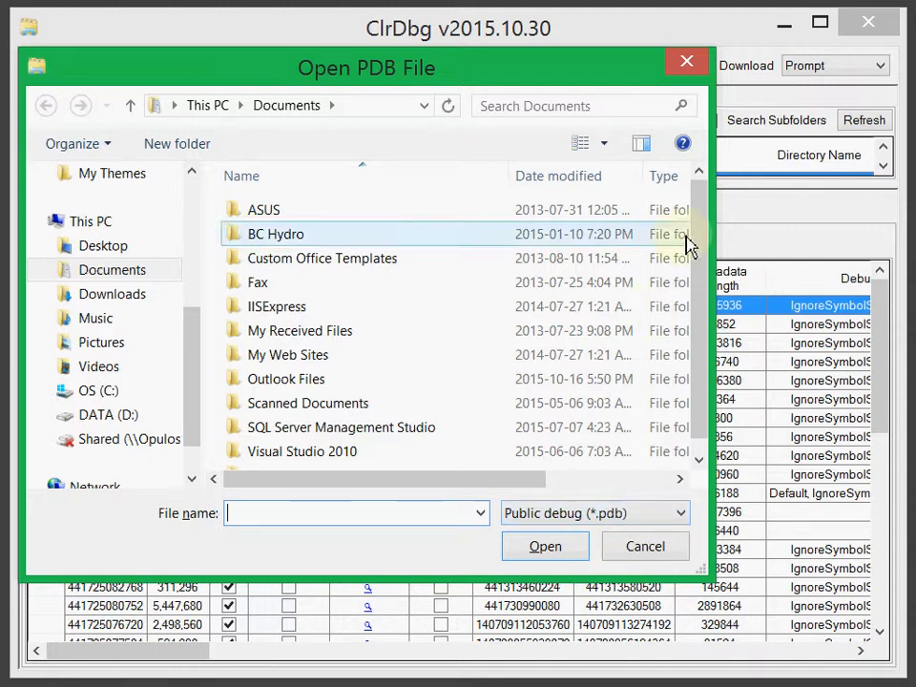
pyautogui.scroll(-1, 697, 311)
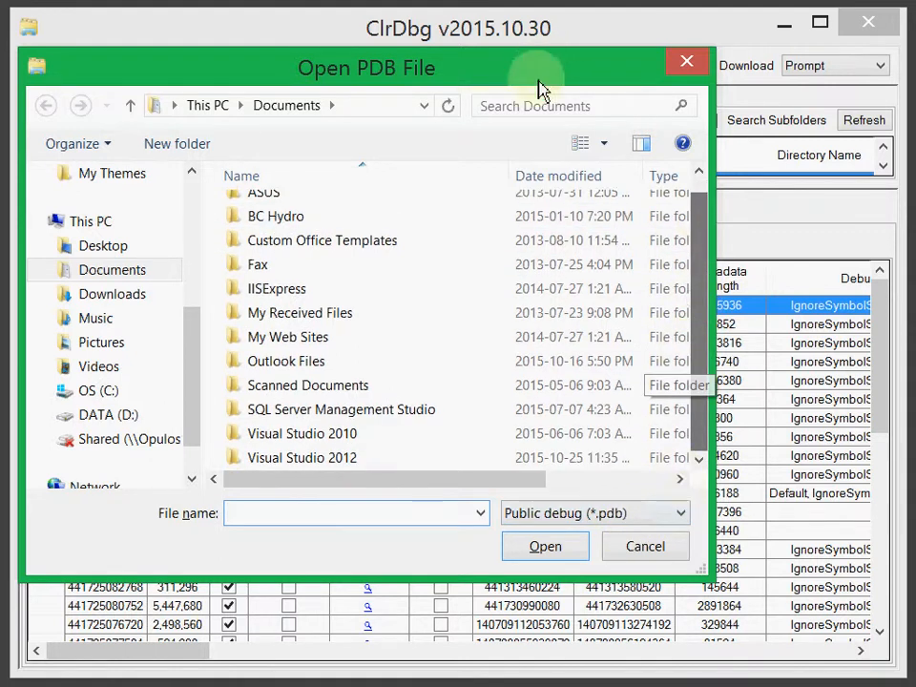
pyautogui.click(656, 557)
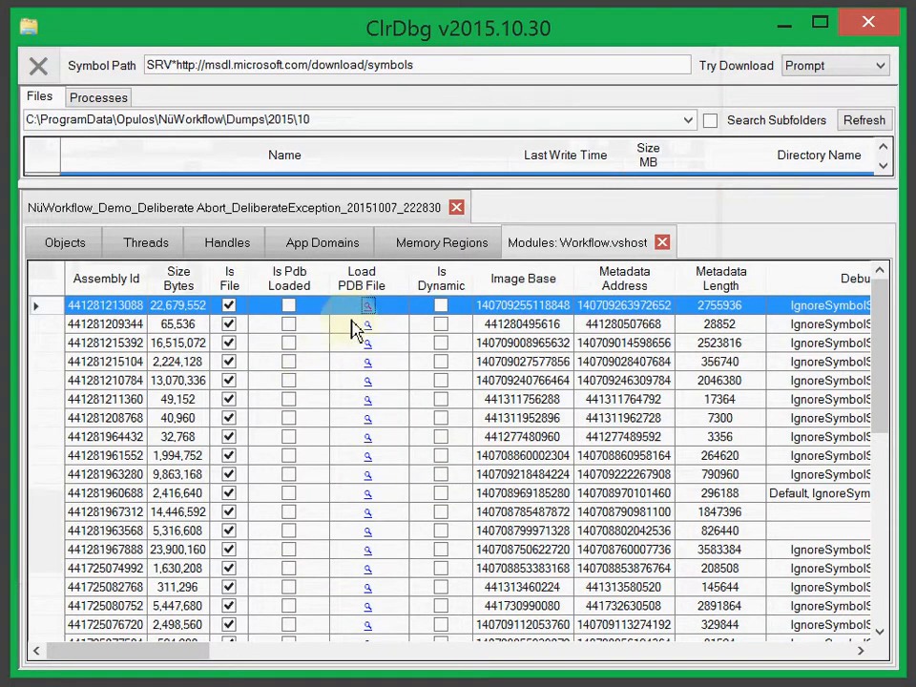
pyautogui.click(368, 306)
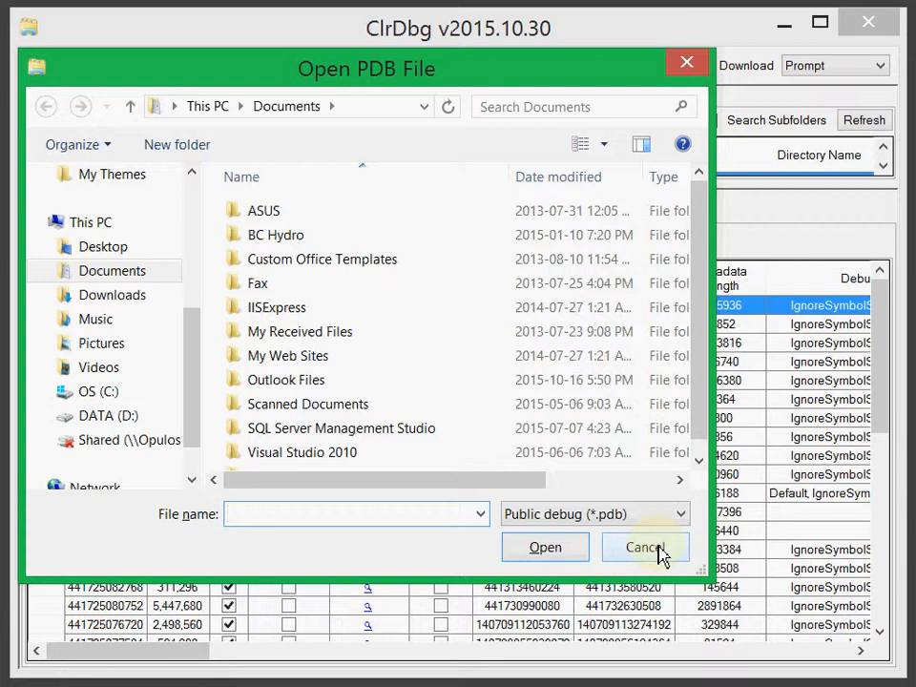
pyautogui.click(658, 552)
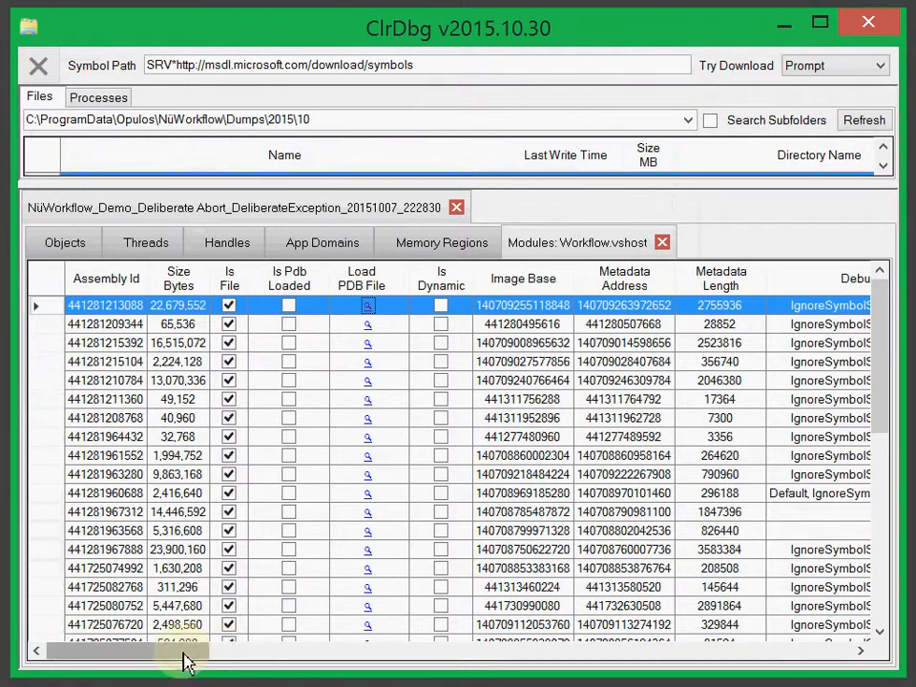
# Sort the modules by Size Bytes in descending order and select the largest module
pyautogui.moveTo(184, 659); pyautogui.dragTo(154, 658)
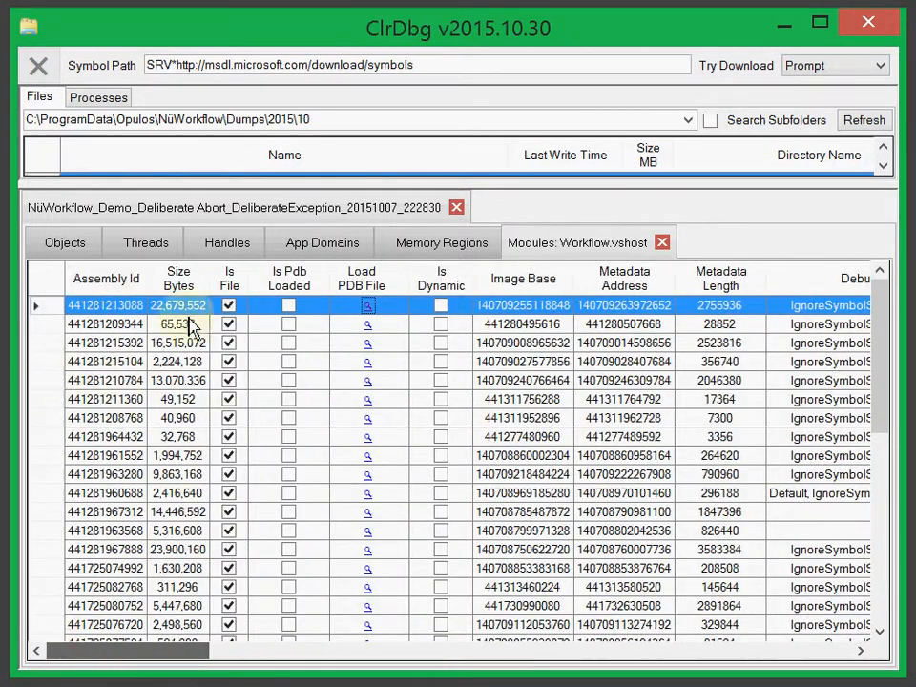
pyautogui.click(184, 286)
pyautogui.click(184, 288)
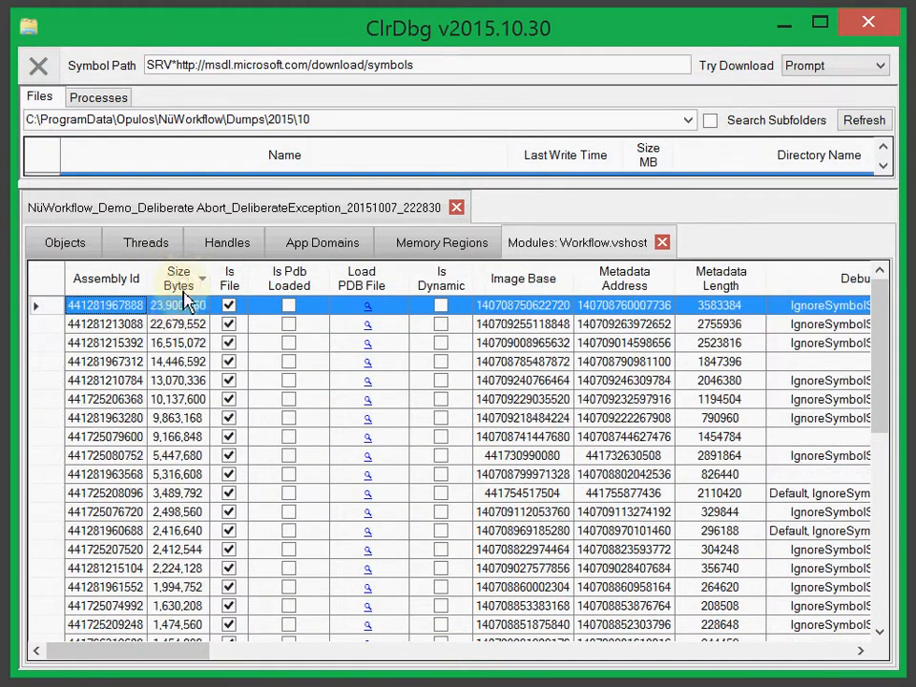
pyautogui.click(174, 325)
pyautogui.click(172, 311)
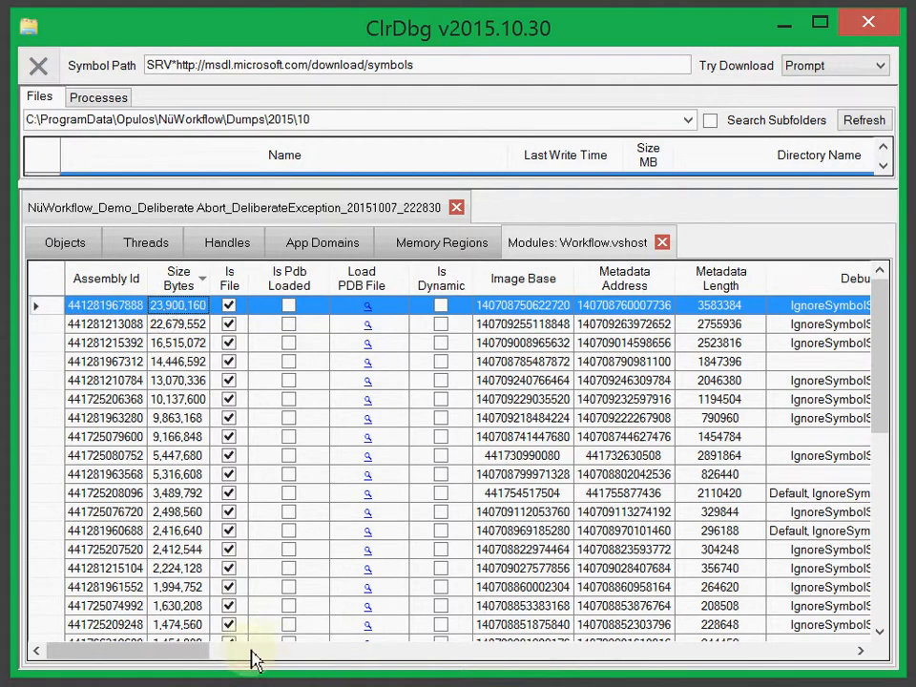
# View the types in the largest module, PresentationFramework.dll, and review their available columns and the list of type names
pyautogui.moveTo(180, 655); pyautogui.dragTo(292, 671)
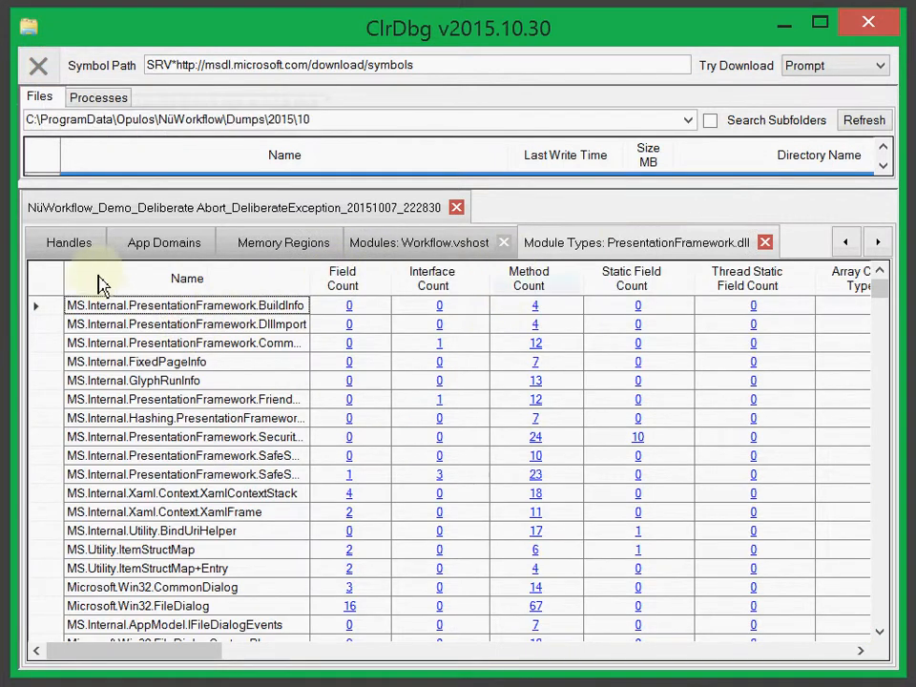
pyautogui.rightClick(42, 291)
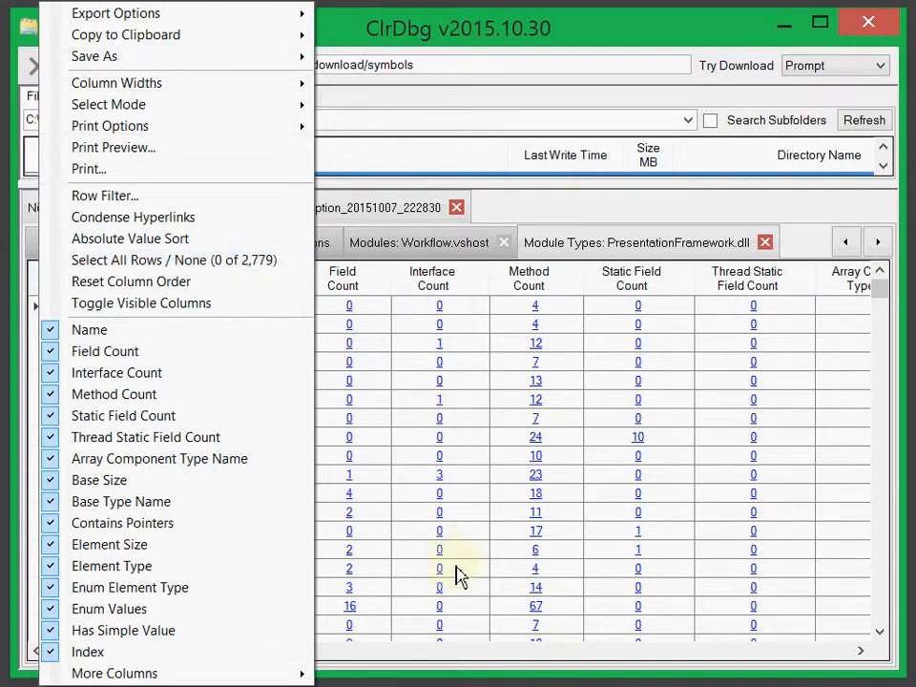
pyautogui.click(675, 211)
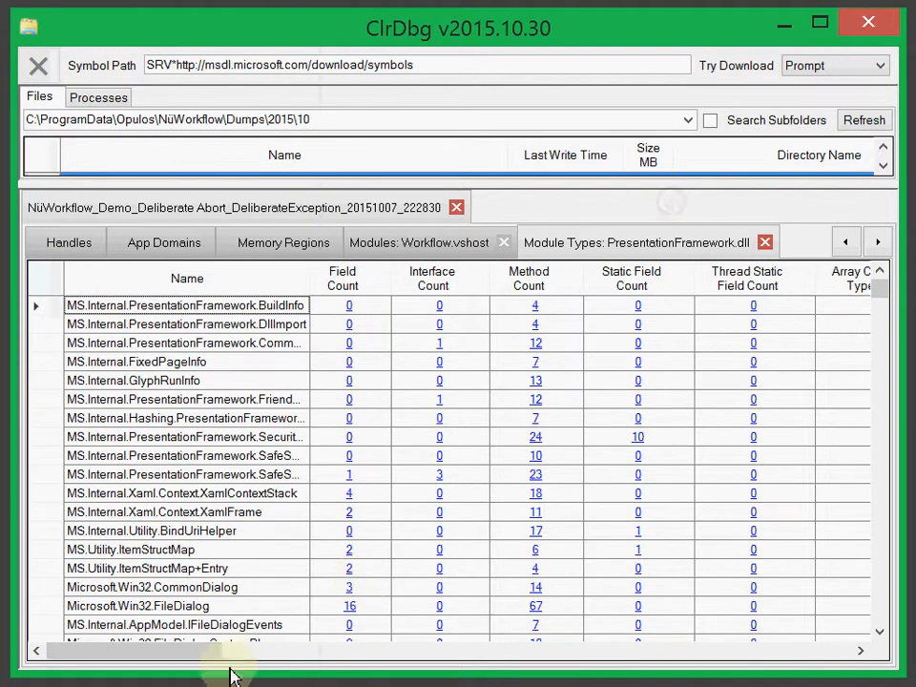
pyautogui.moveTo(181, 660); pyautogui.dragTo(140, 658)
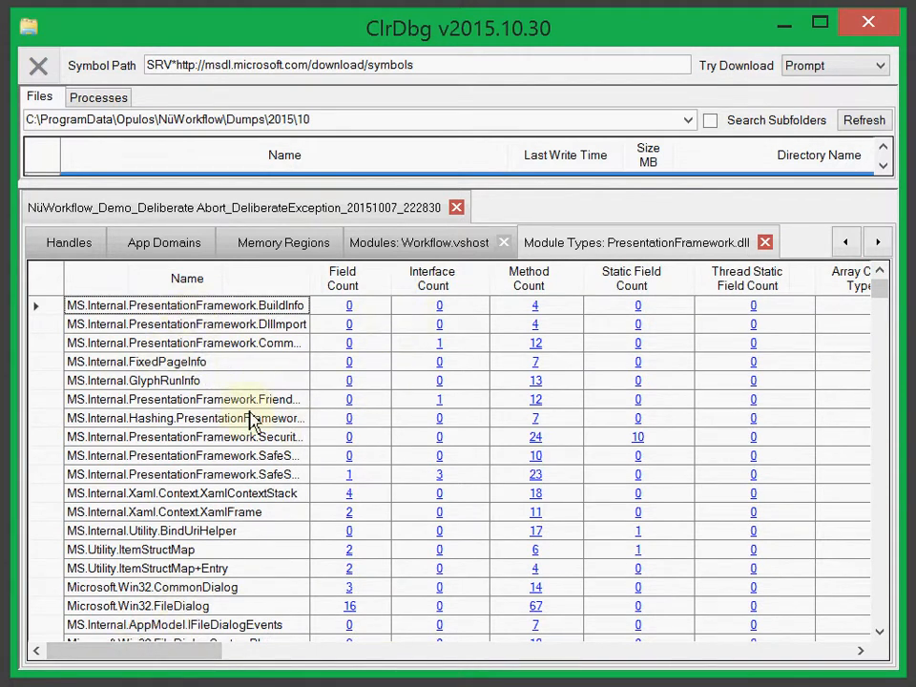
pyautogui.scroll(-1, 250, 431)
pyautogui.scroll(-1, 250, 431)
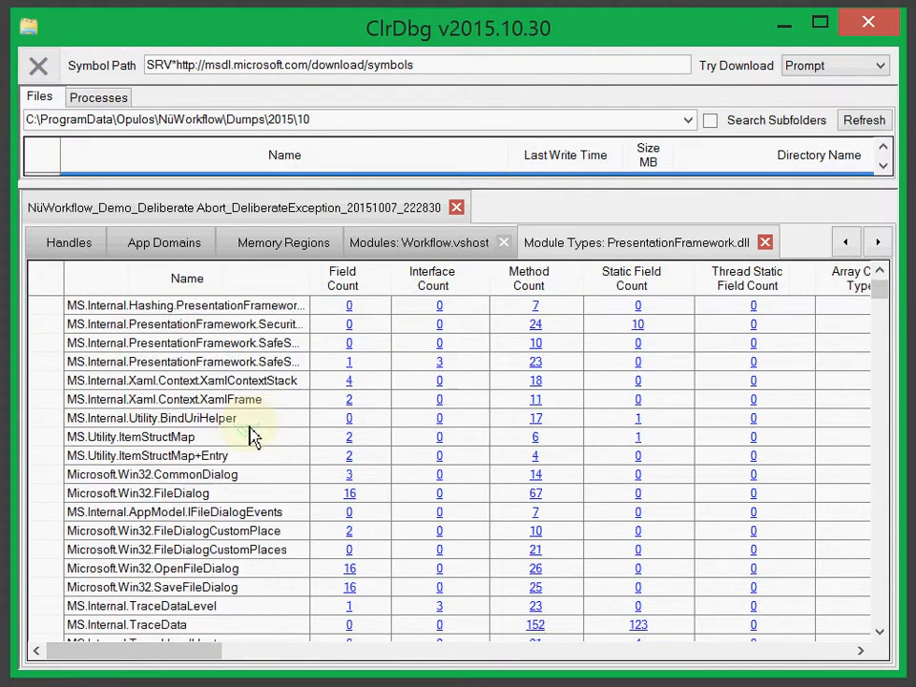
# Fit the Name column to its contents and list the fields of the Microsoft.Win32.FileDialog type
pyautogui.doubleClick(250, 279)
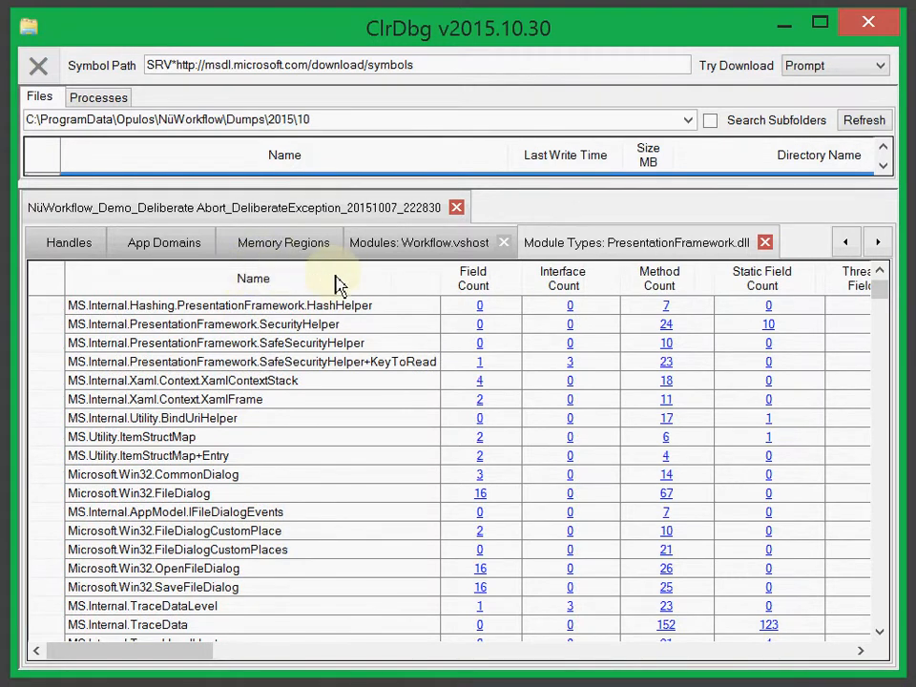
pyautogui.click(512, 496)
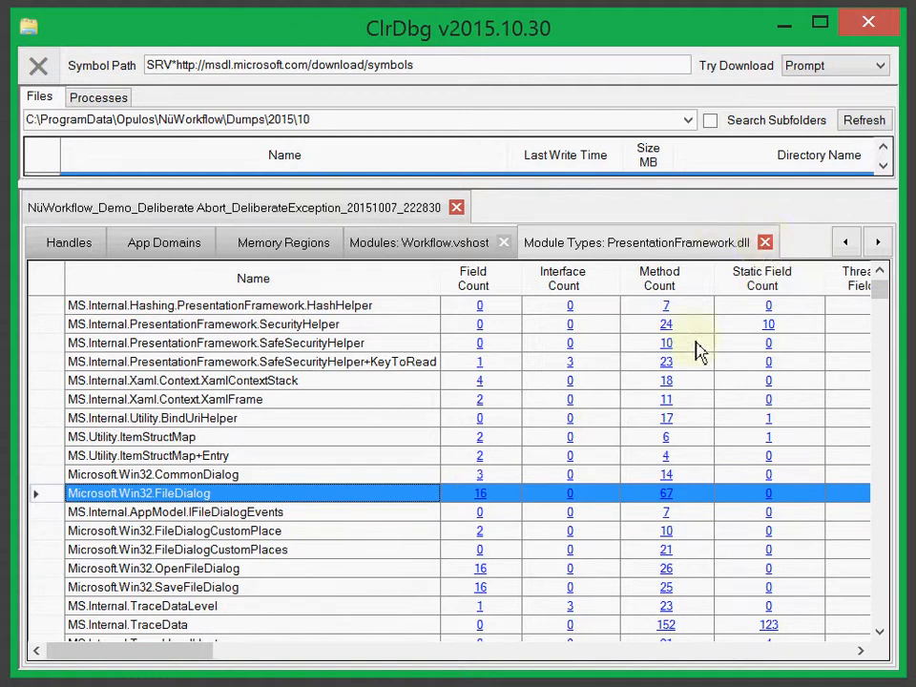
pyautogui.click(480, 493)
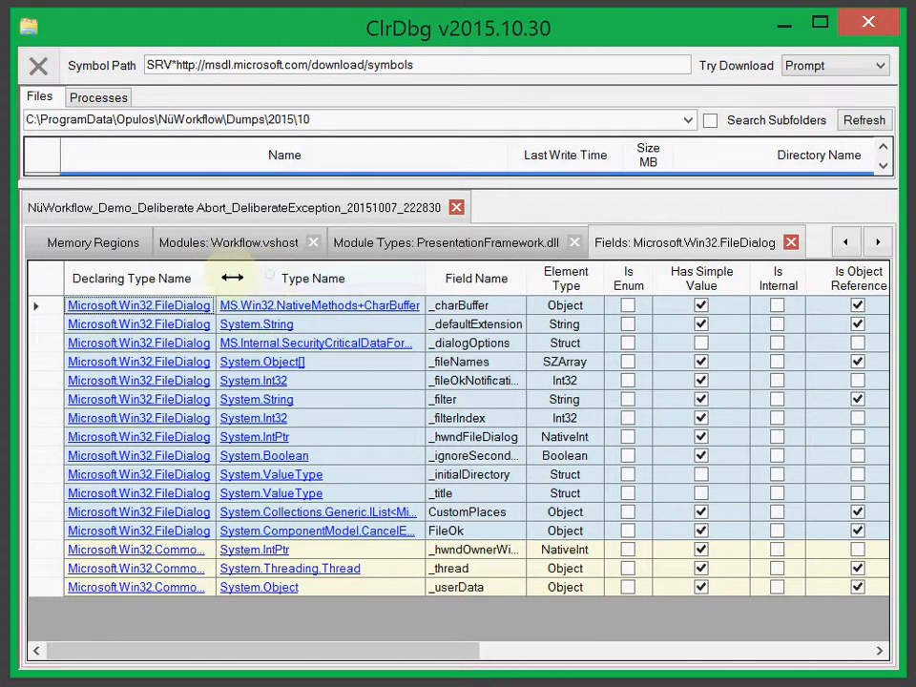
# Fit the field table's columns to their contents, and inspect the details of the declaring type Microsoft.Win32.CommonDialog
pyautogui.doubleClick(218, 278)
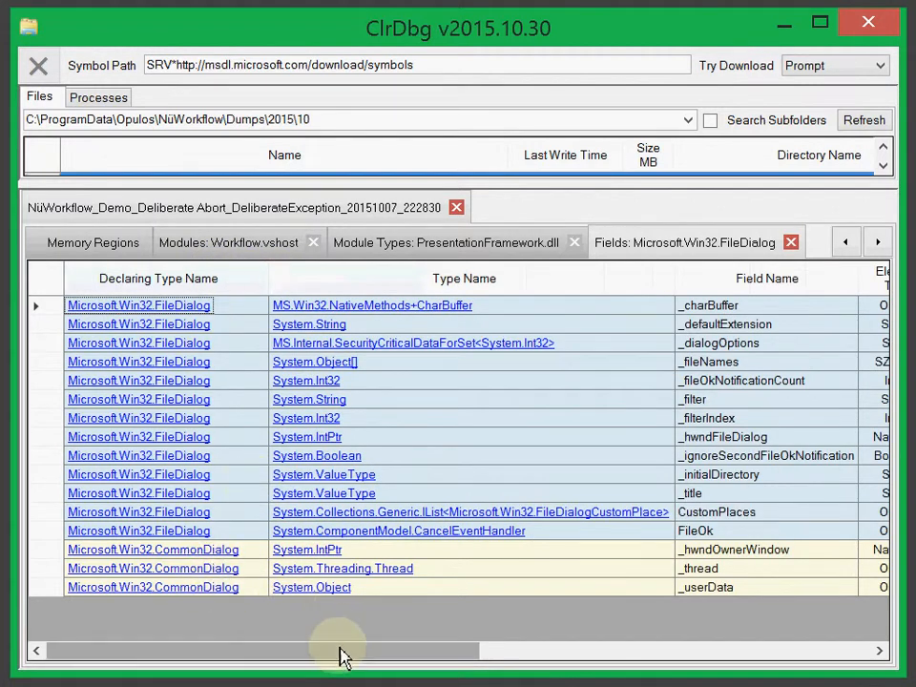
pyautogui.moveTo(374, 659); pyautogui.dragTo(195, 629)
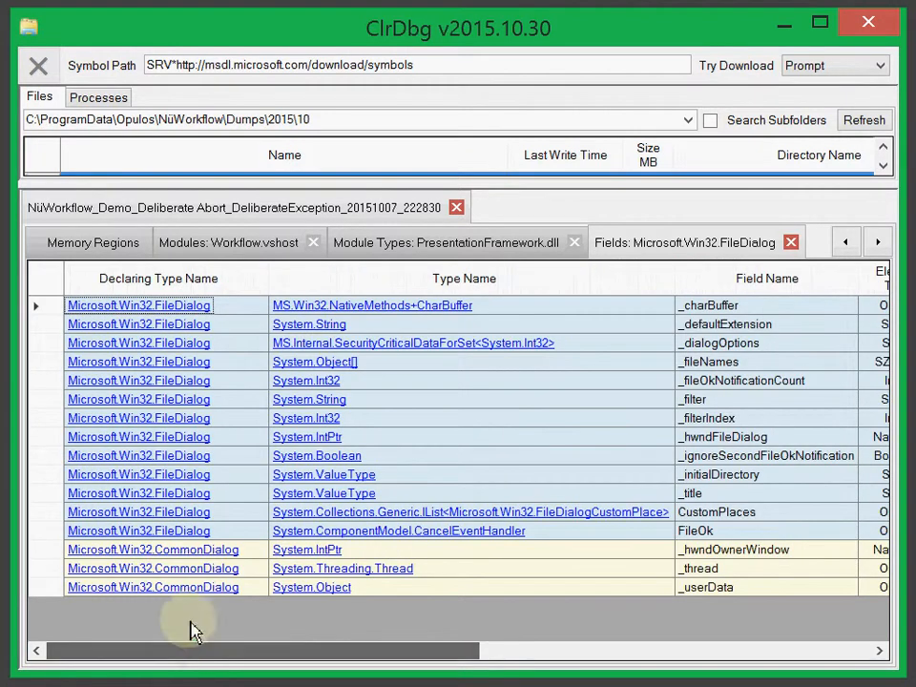
pyautogui.click(231, 593)
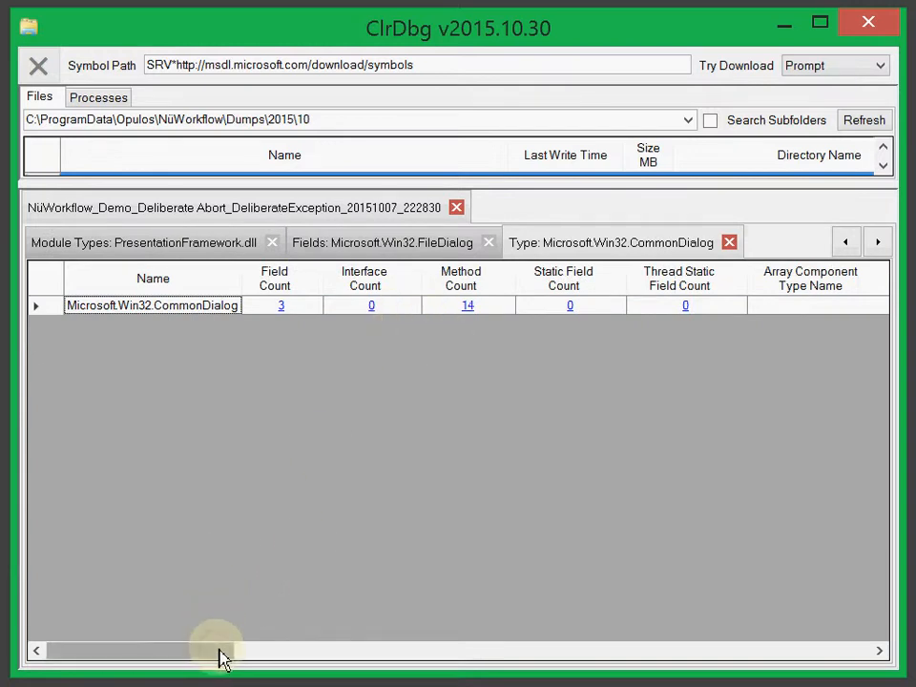
pyautogui.moveTo(220, 653); pyautogui.dragTo(319, 668)
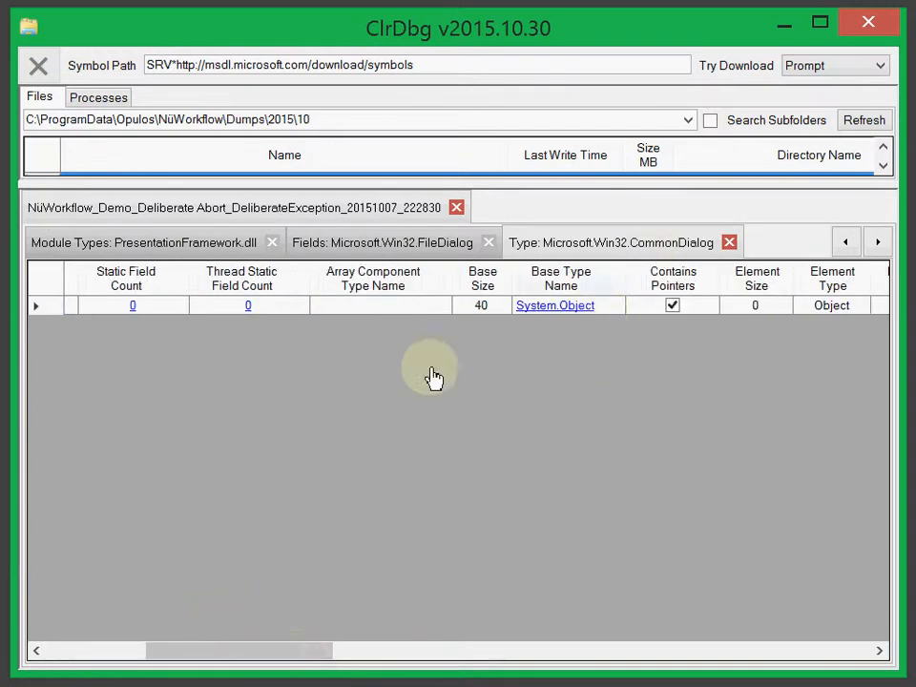
pyautogui.moveTo(264, 637); pyautogui.dragTo(124, 656)
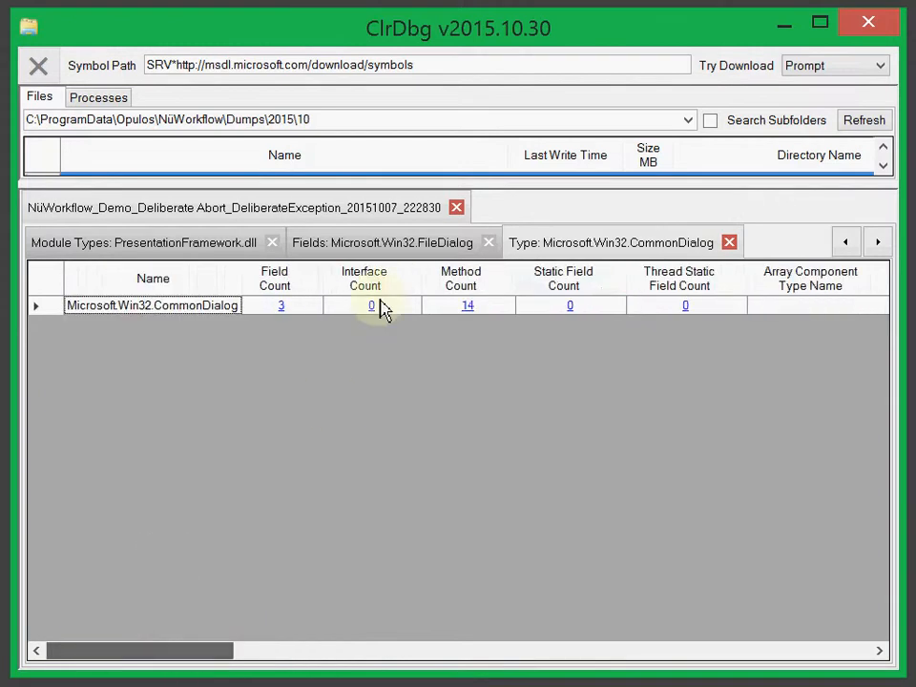
# Close the Microsoft.Win32.CommonDialog type details and the FileDialog field list, returning to the PresentationFramework.dll module types
pyautogui.click(729, 242)
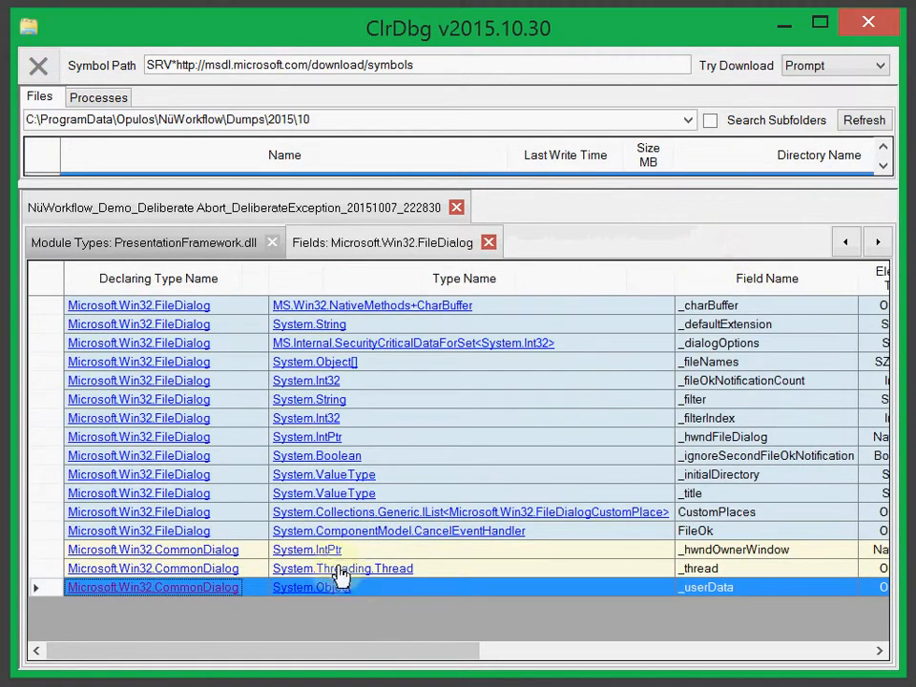
pyautogui.moveTo(435, 665); pyautogui.dragTo(401, 665)
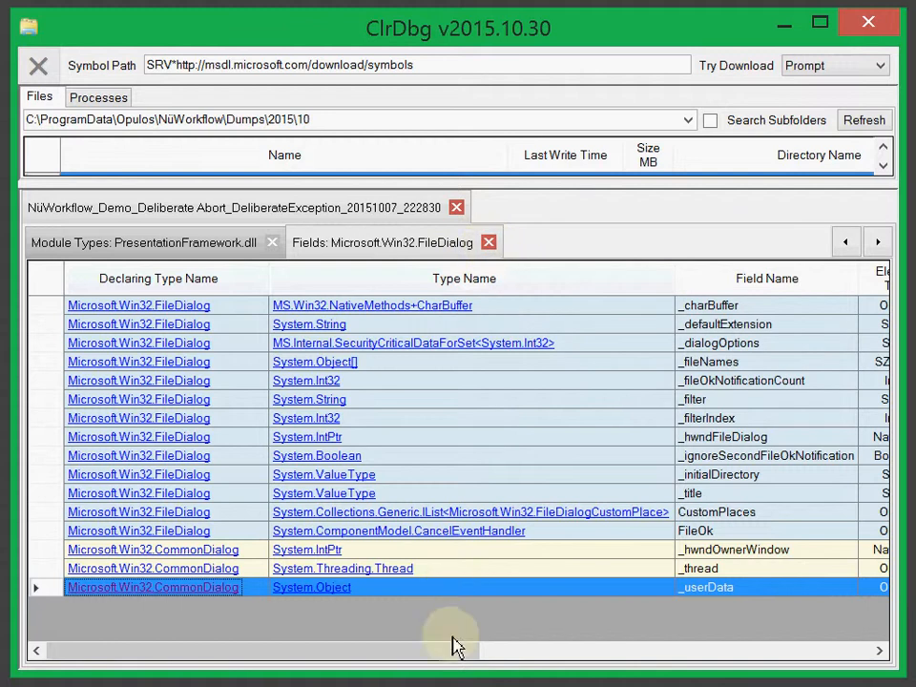
pyautogui.moveTo(411, 651); pyautogui.dragTo(347, 661)
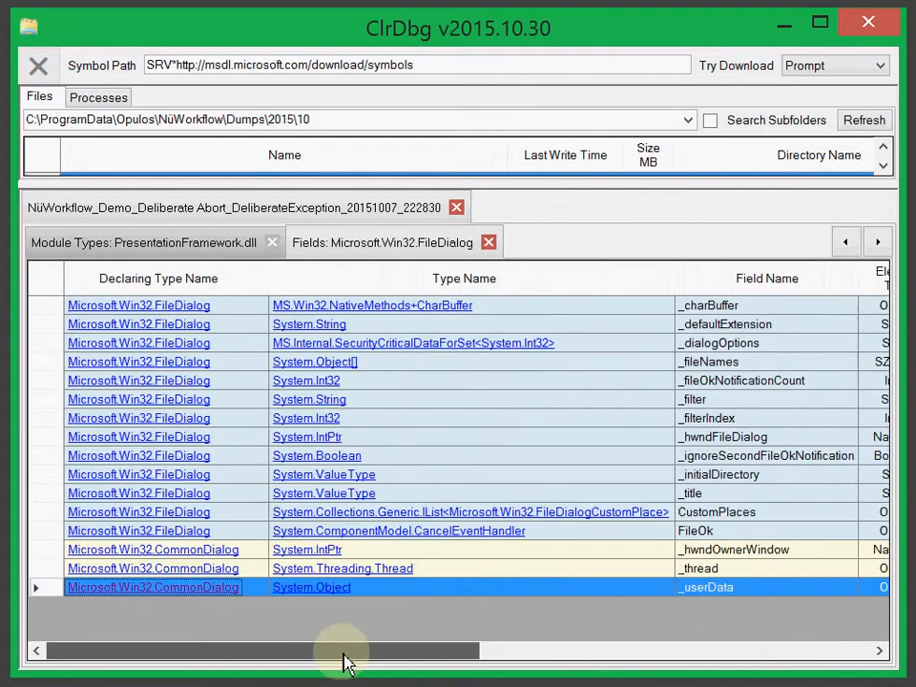
pyautogui.click(490, 241)
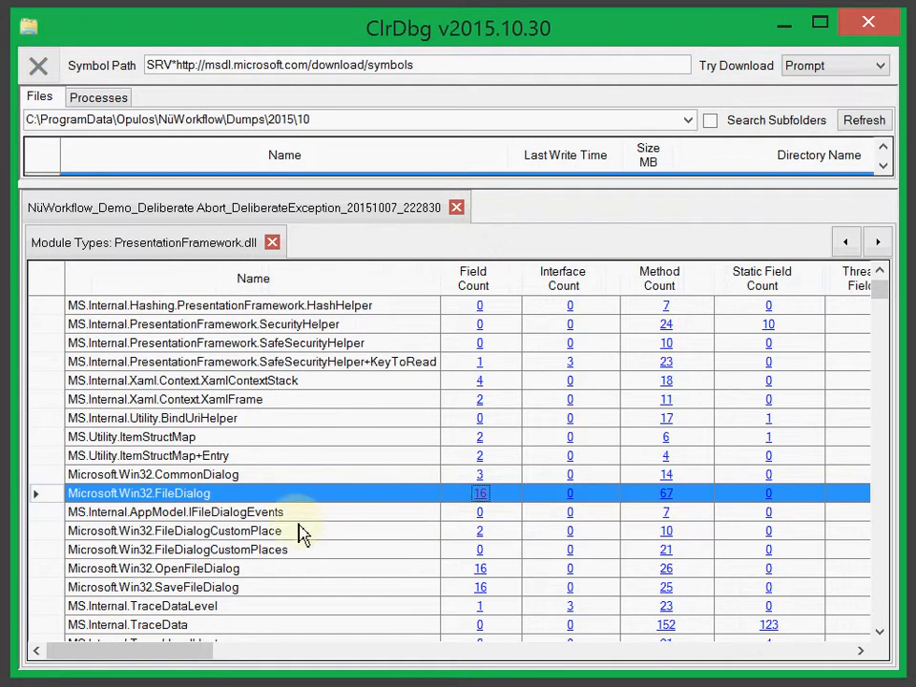
pyautogui.moveTo(201, 667); pyautogui.dragTo(165, 650)
# Review the symbol path and the available options for trying symbol downloads
pyautogui.click(465, 63)
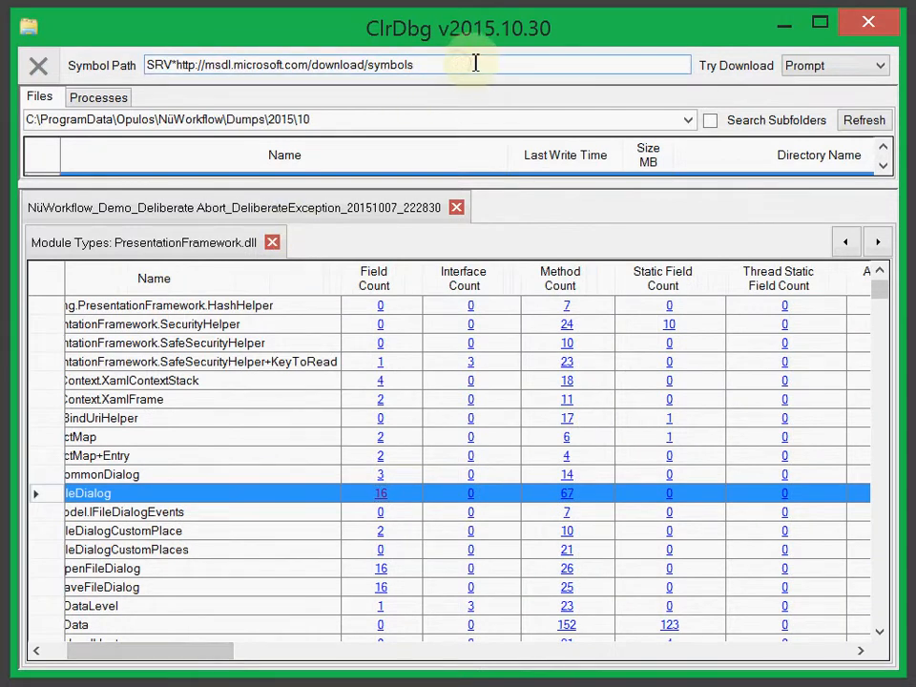
pyautogui.moveTo(476, 63); pyautogui.dragTo(143, 66)
pyautogui.click(535, 65)
pyautogui.moveTo(535, 65); pyautogui.dragTo(141, 61)
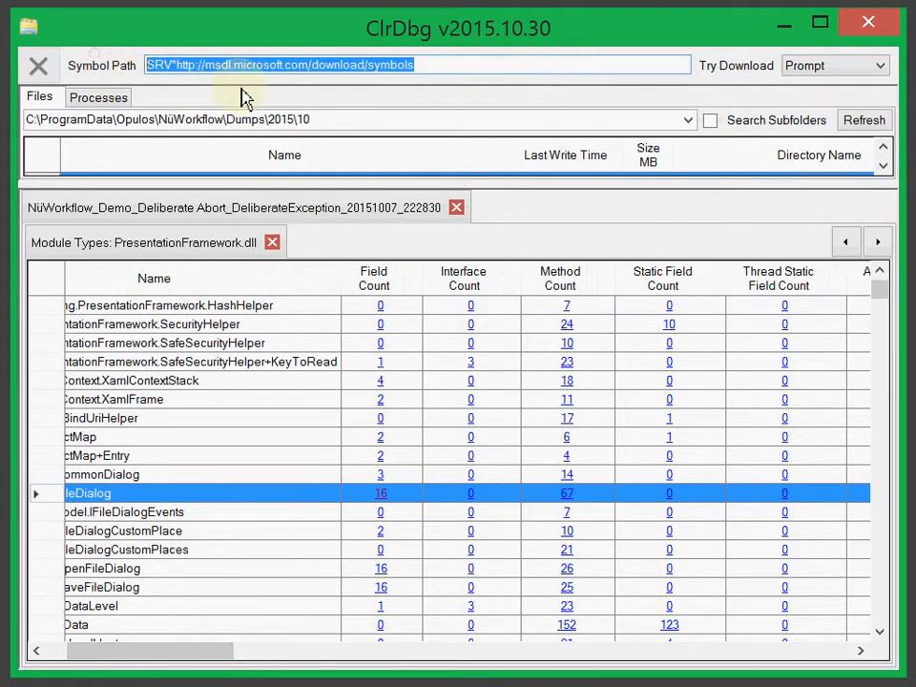
pyautogui.click(852, 76)
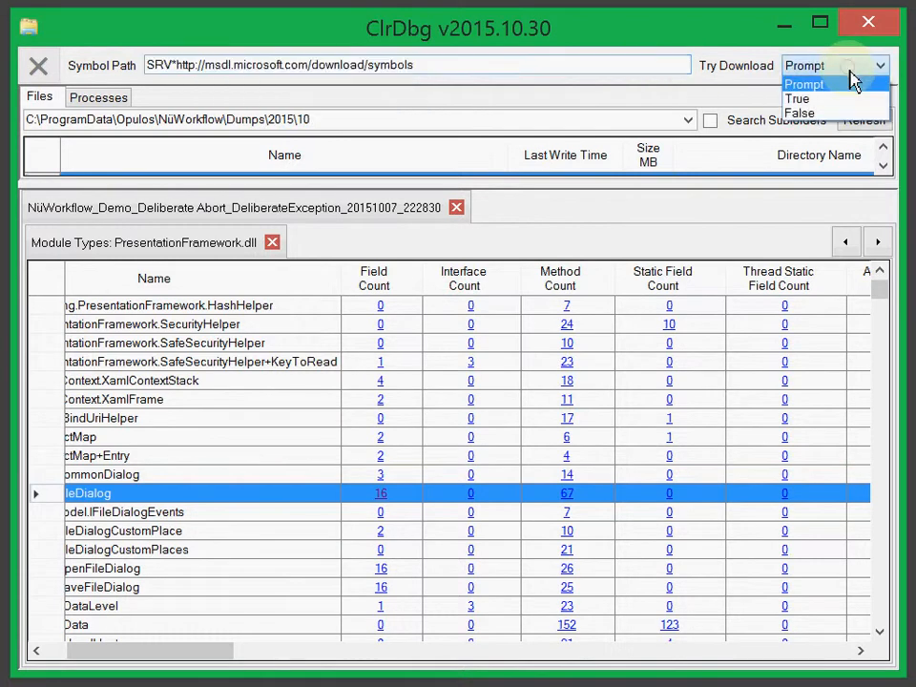
pyautogui.click(741, 75)
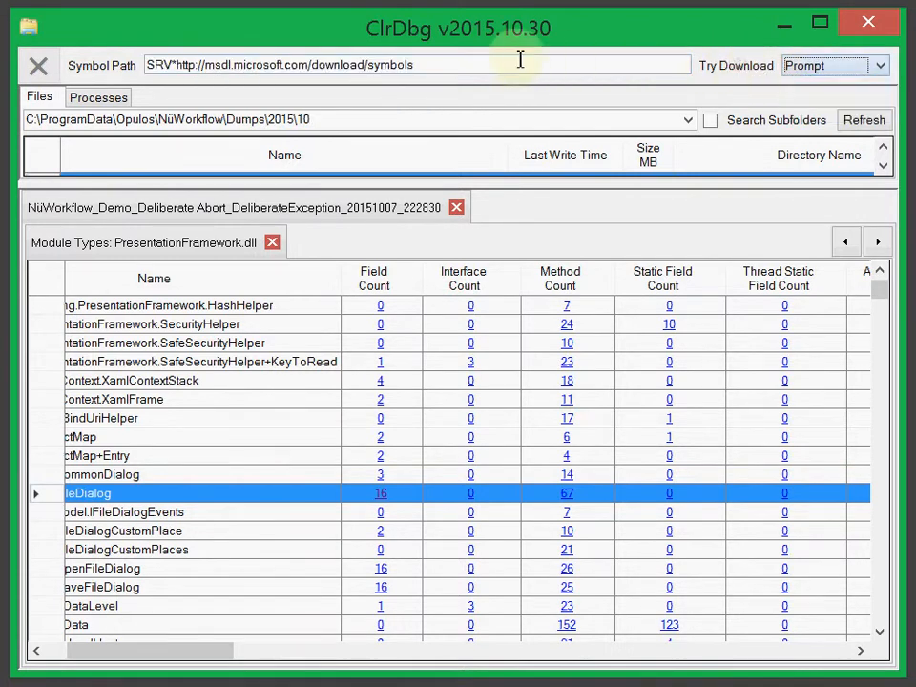
pyautogui.click(497, 64)
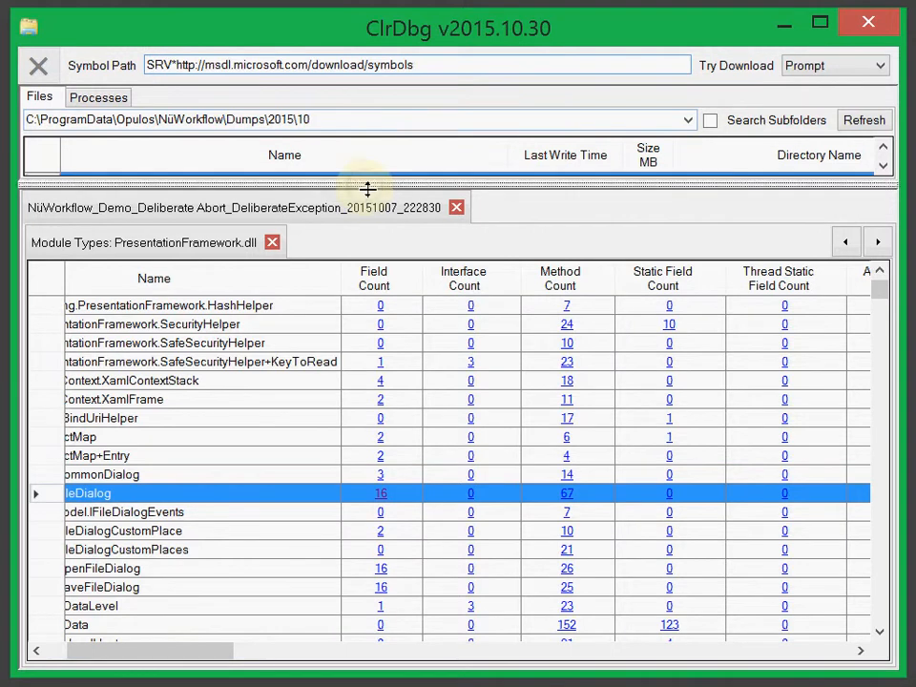
# Enlarge the dump file list area, and look at the running processes list before returning to the files
pyautogui.moveTo(368, 190)
pyautogui.mouseDown()
pyautogui.moveTo(361, 315)
pyautogui.moveTo(374, 265)
pyautogui.mouseUp()
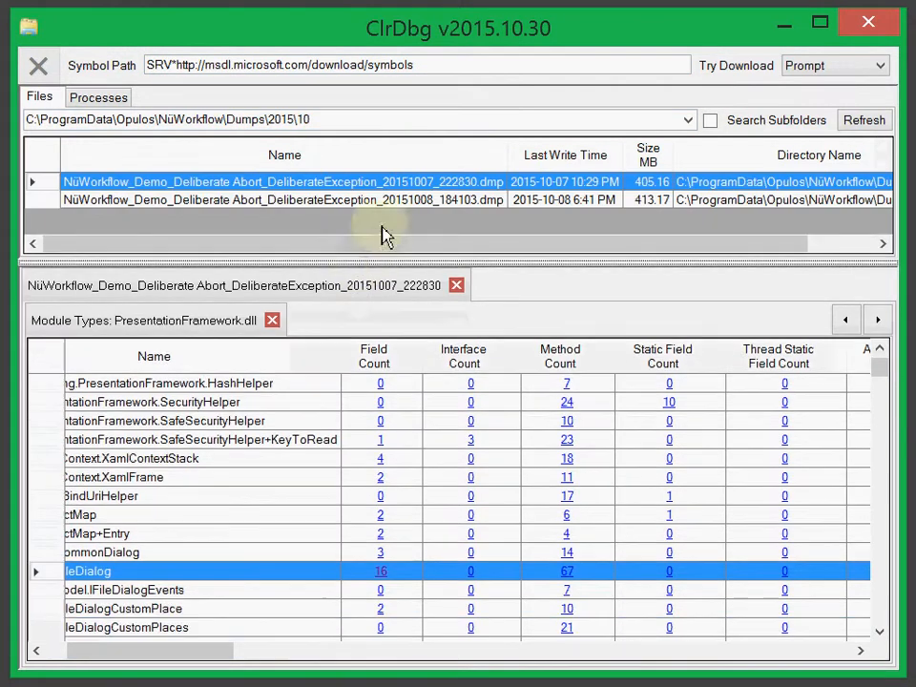
pyautogui.click(100, 99)
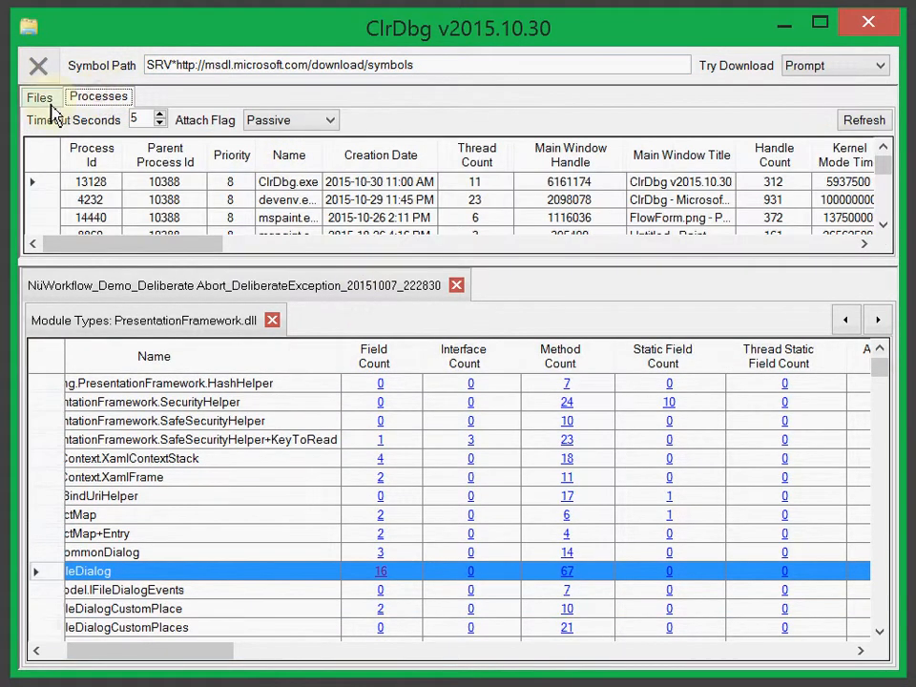
pyautogui.click(38, 97)
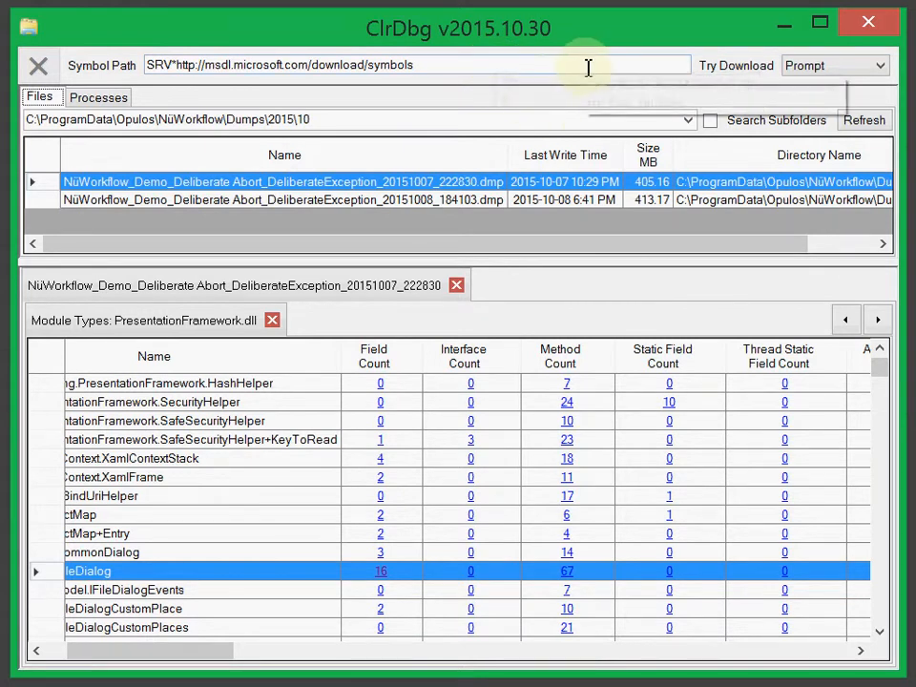
pyautogui.moveTo(513, 245); pyautogui.dragTo(313, 242)
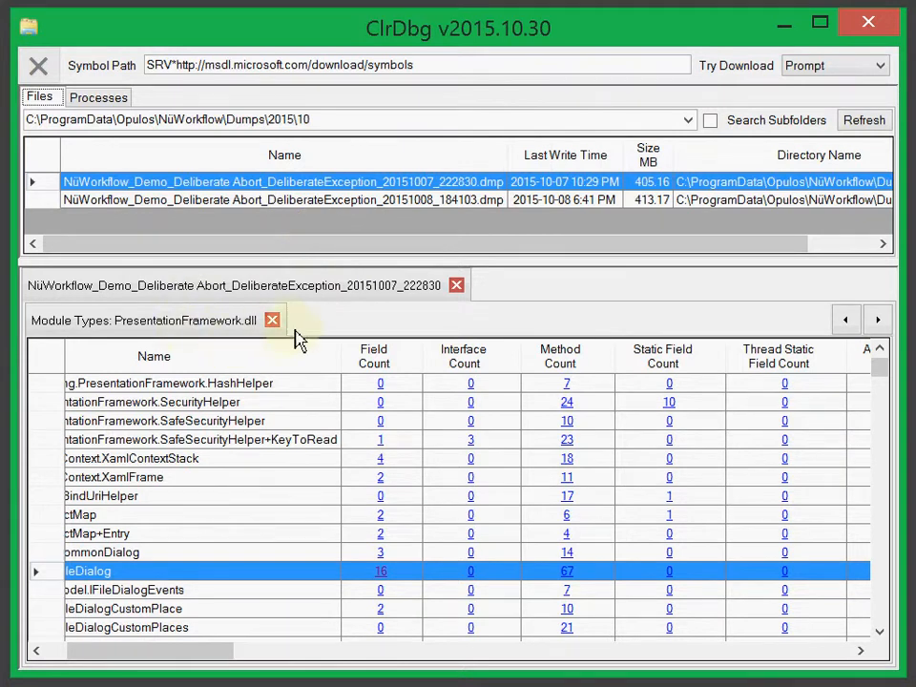
pyautogui.moveTo(339, 265)
pyautogui.mouseDown()
pyautogui.moveTo(340, 318)
pyautogui.moveTo(338, 273)
pyautogui.mouseUp()
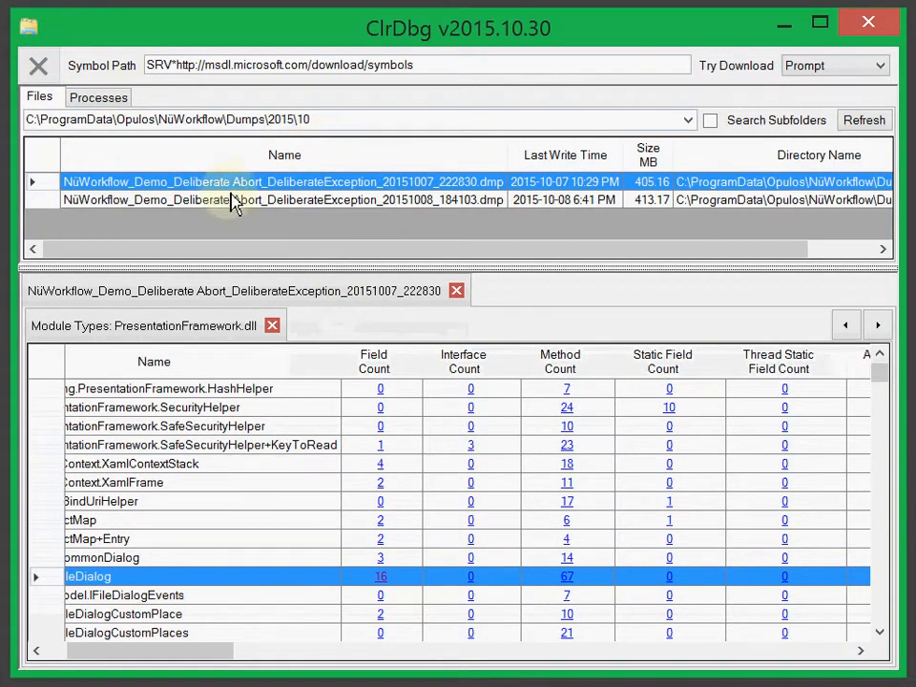
# Switch the dump folder to c:\temp, select test.dmp, and check the other available dump folders
pyautogui.click(531, 206)
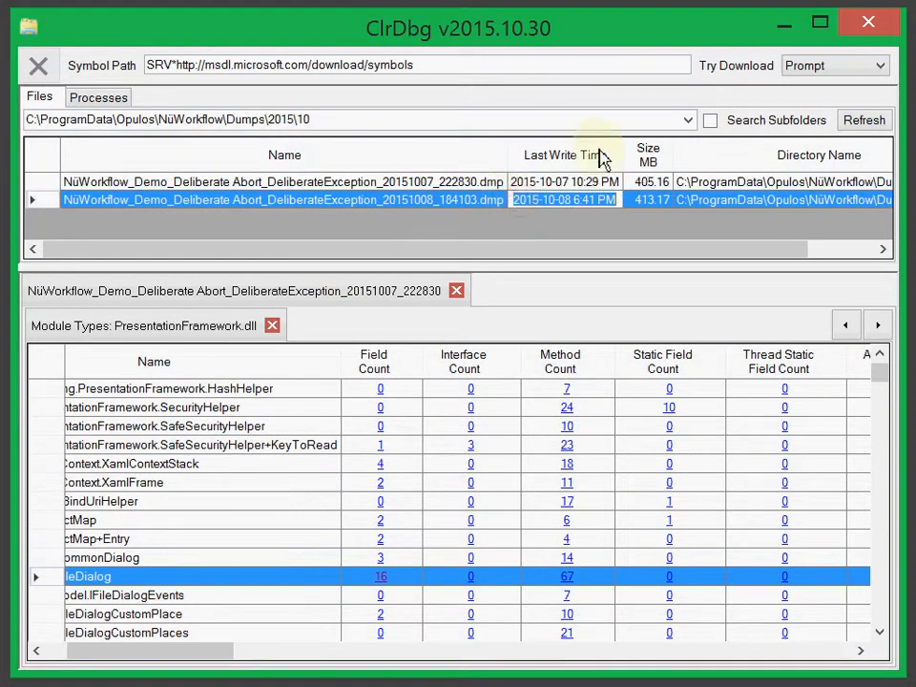
pyautogui.click(688, 122)
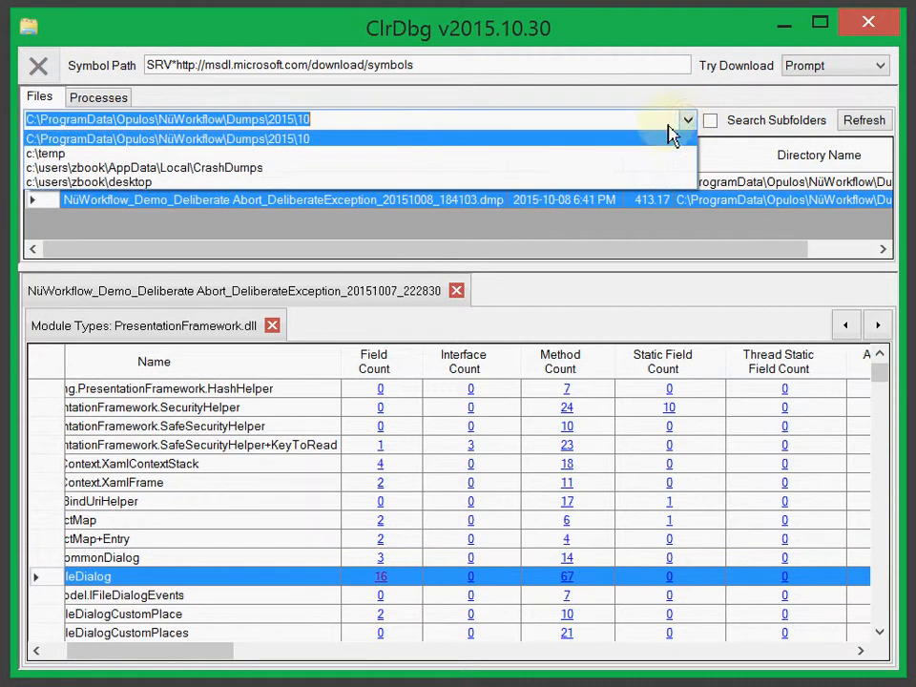
pyautogui.click(245, 156)
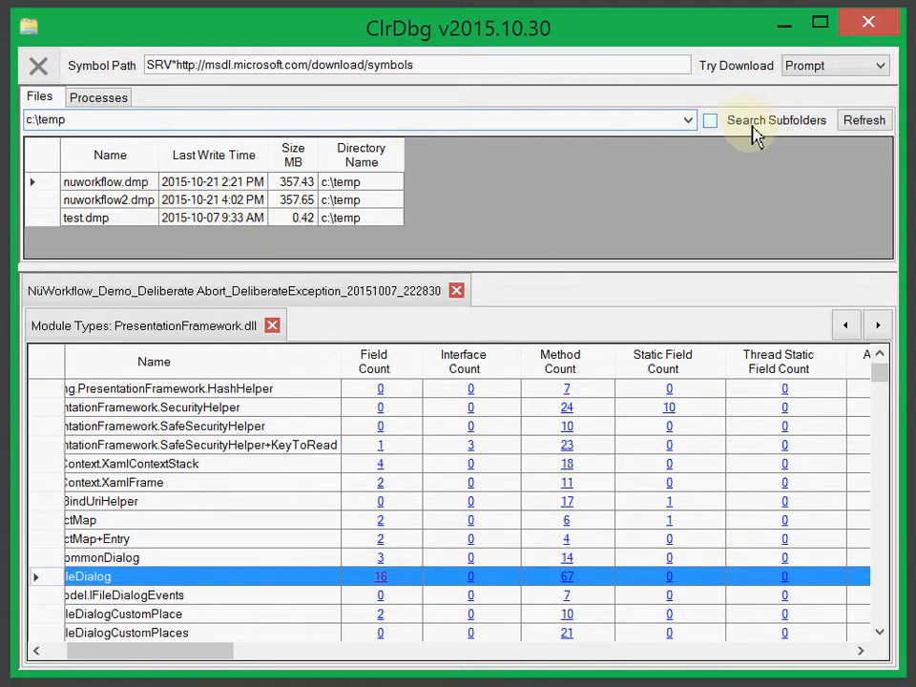
pyautogui.click(285, 218)
pyautogui.click(687, 120)
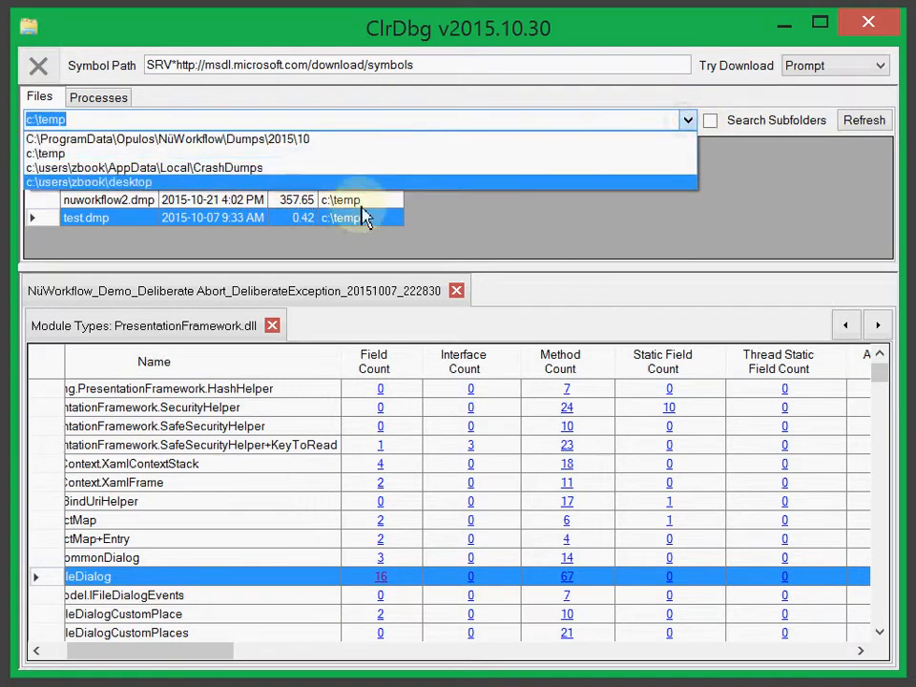
pyautogui.click(628, 98)
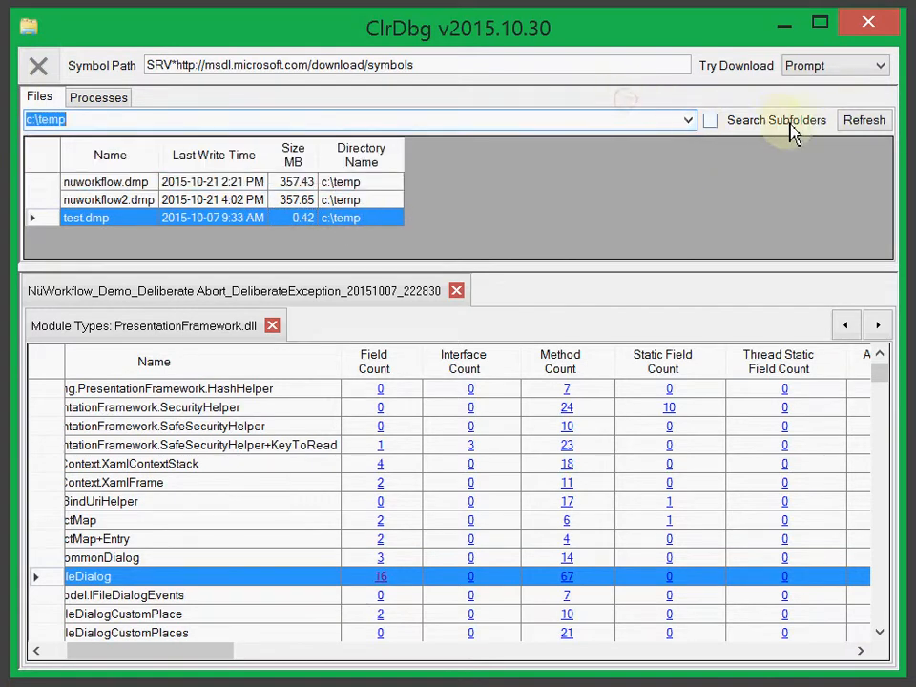
# Refresh the c:\temp dump list with subfolders included, and try to open setup.DMP from c:\temp\Axys3\ax32
pyautogui.click(800, 124)
pyautogui.click(884, 125)
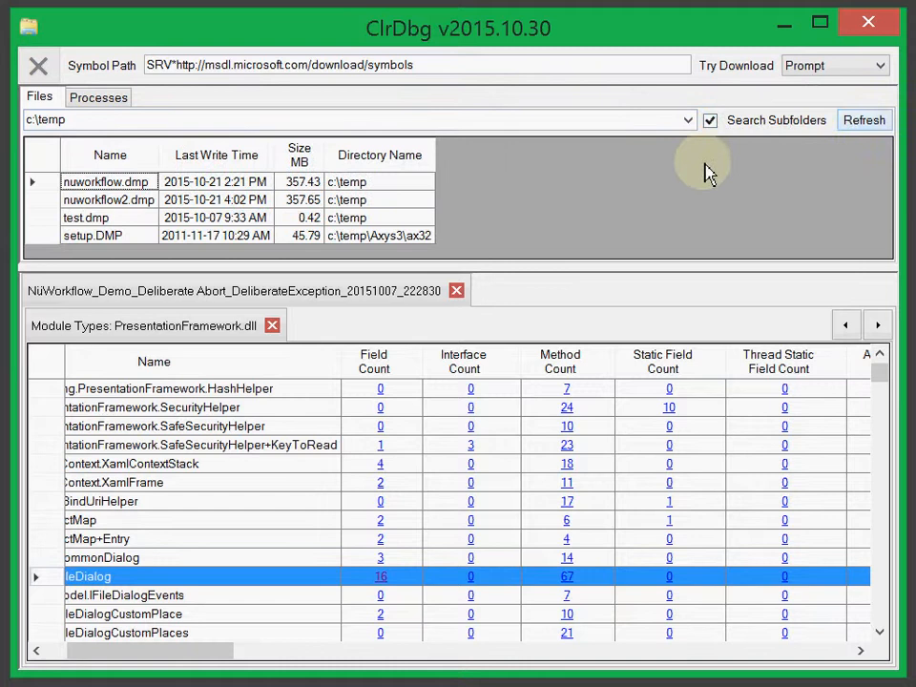
pyautogui.doubleClick(368, 239)
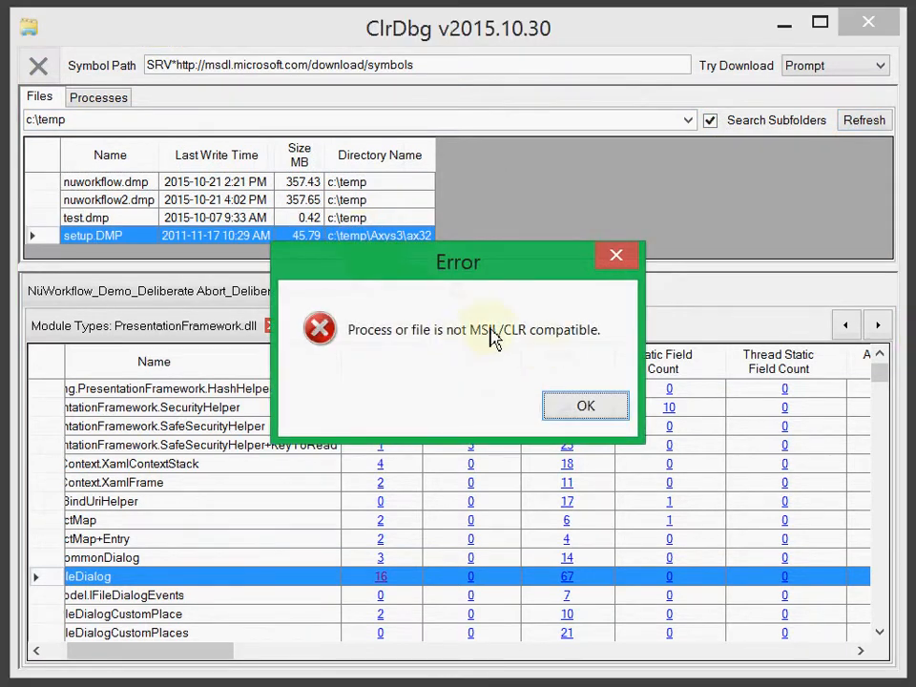
pyautogui.click(601, 420)
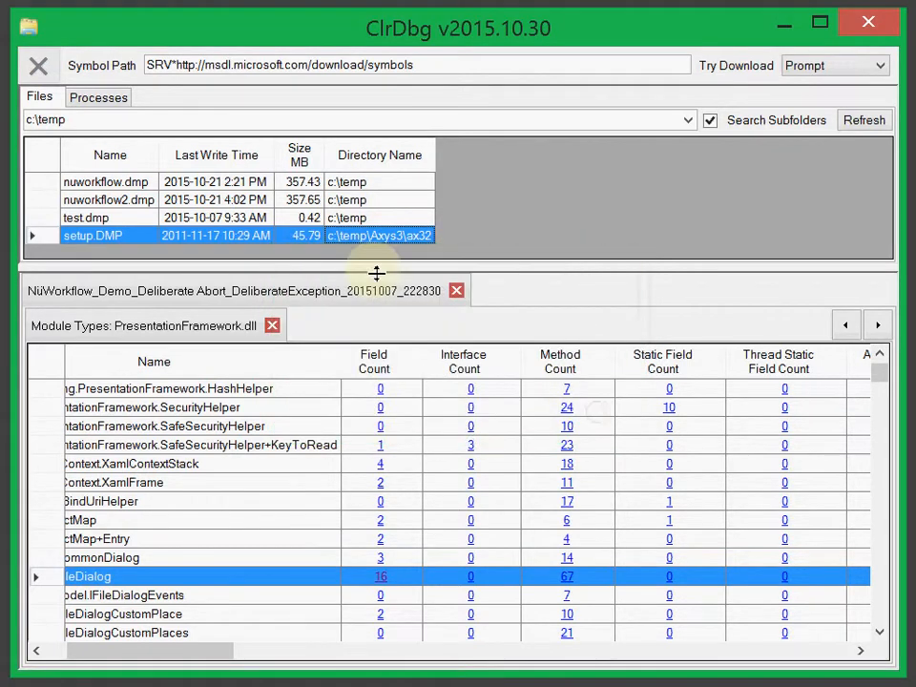
# Enlarge the dump file list area slightly and select nuworkflow.dmp
pyautogui.moveTo(377, 275)
pyautogui.mouseDown()
pyautogui.moveTo(378, 307)
pyautogui.moveTo(387, 288)
pyautogui.mouseUp()
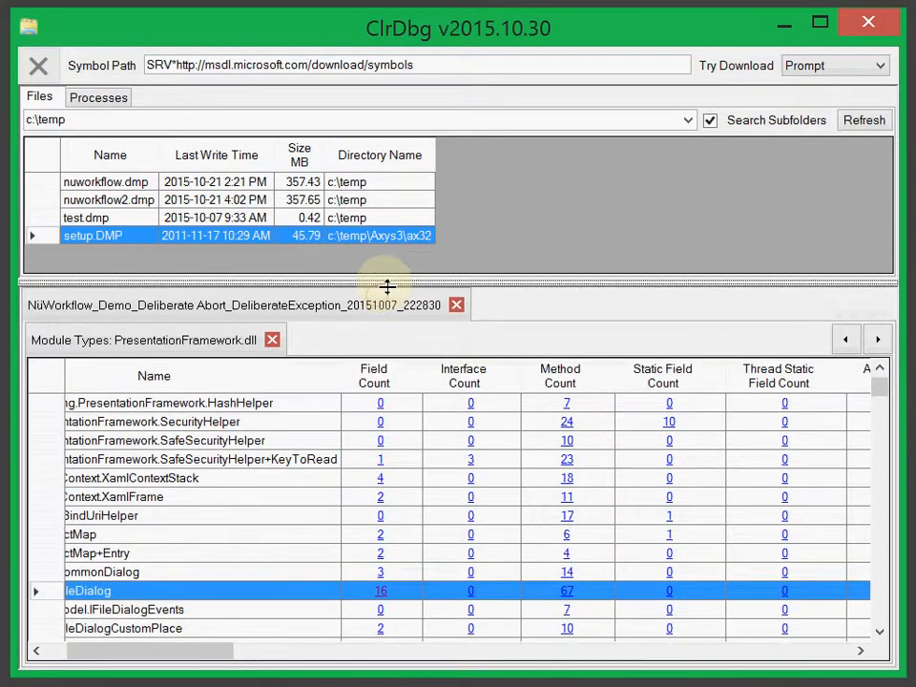
pyautogui.click(282, 185)
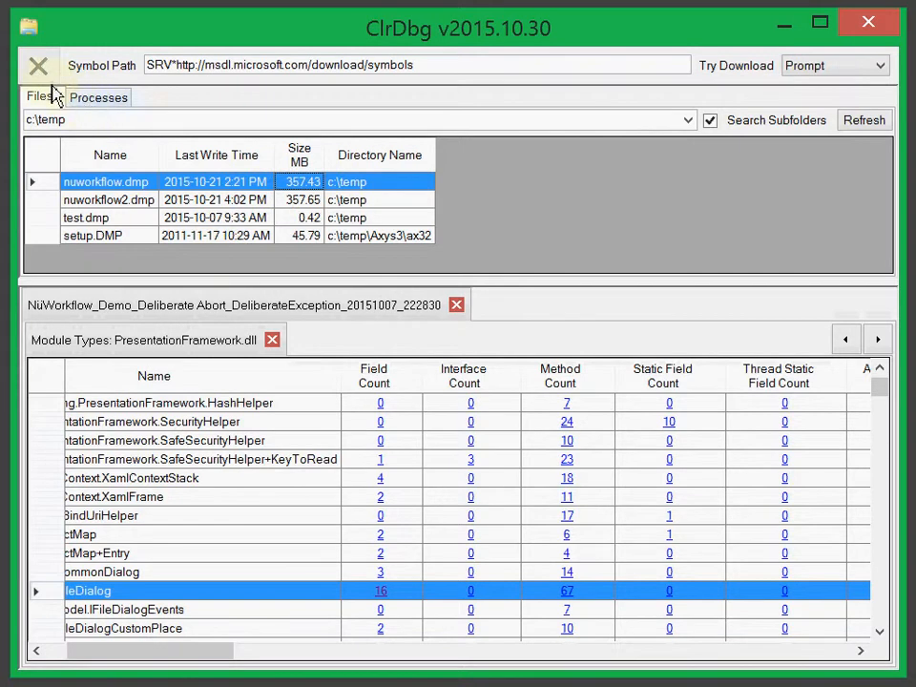